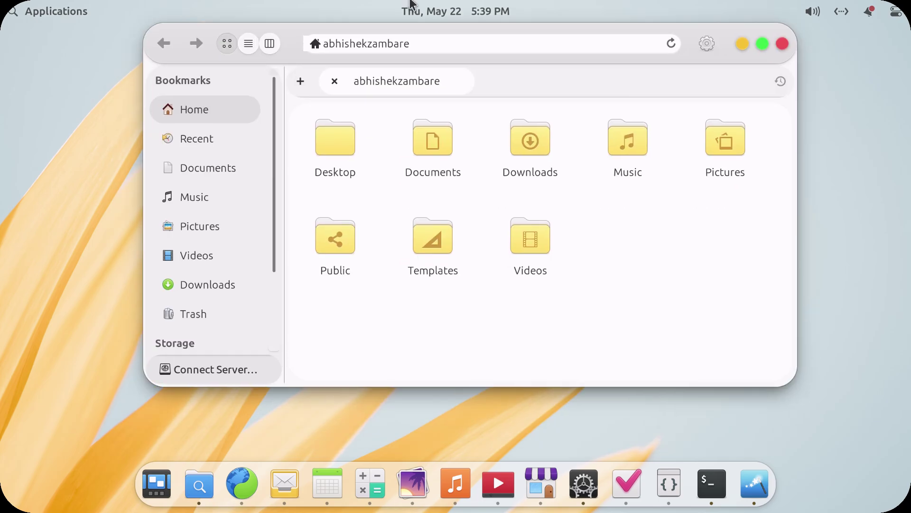
# - Reposition the file manager window lower on the desktop, and minimize and restore it
pyautogui.moveTo(316, 29); pyautogui.dragTo(356, 78)
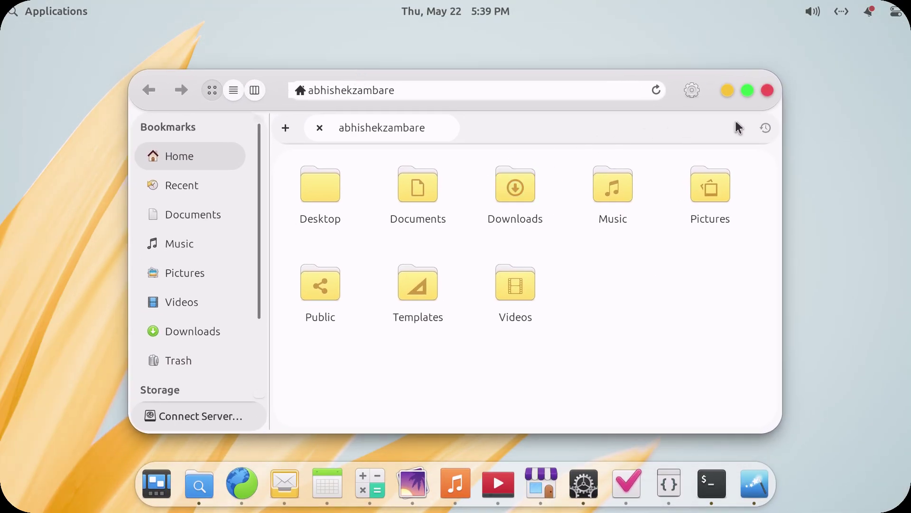
pyautogui.click(727, 91)
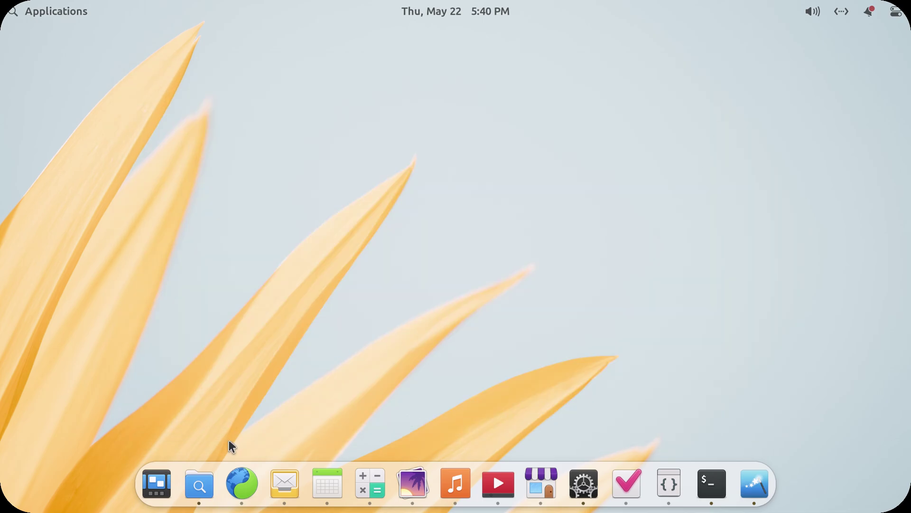
pyautogui.click(199, 487)
pyautogui.moveTo(270, 92); pyautogui.dragTo(295, 96)
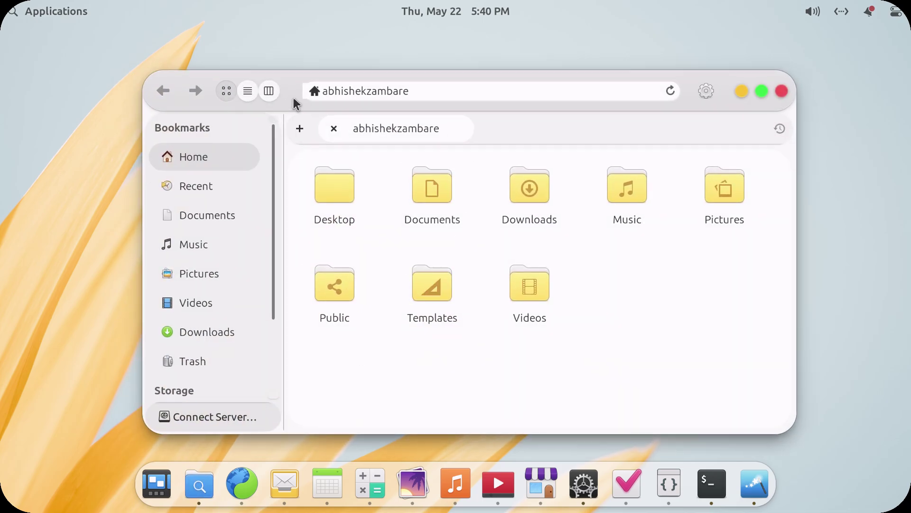
# - Maximize the file manager window and return it to floating size, and minimize and restore it
pyautogui.click(772, 90)
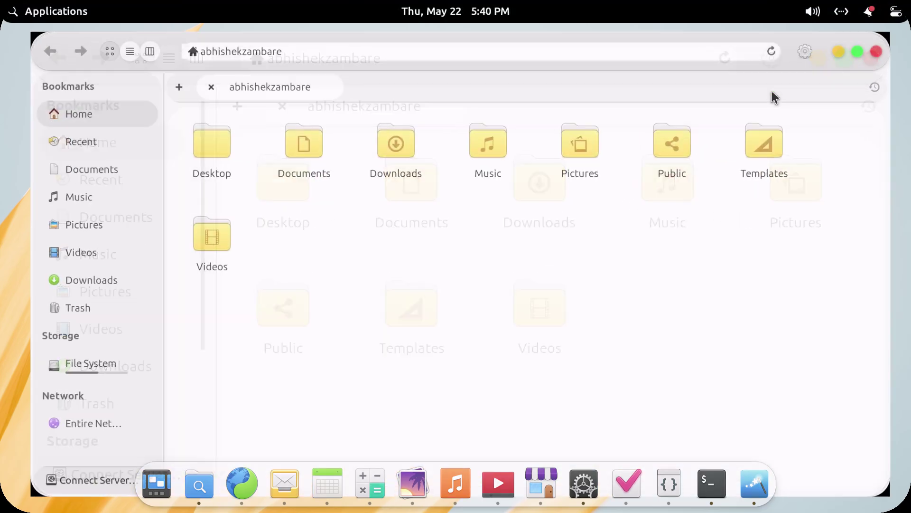
pyautogui.click(878, 46)
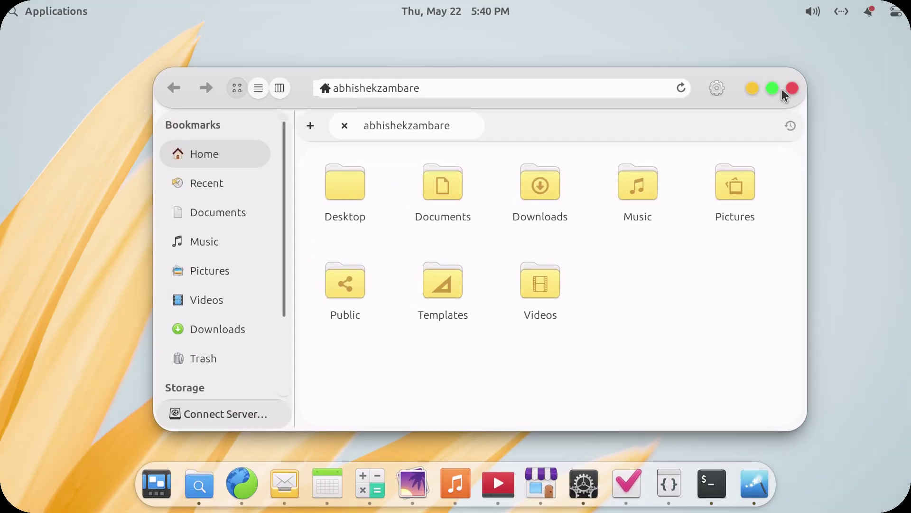
pyautogui.click(752, 89)
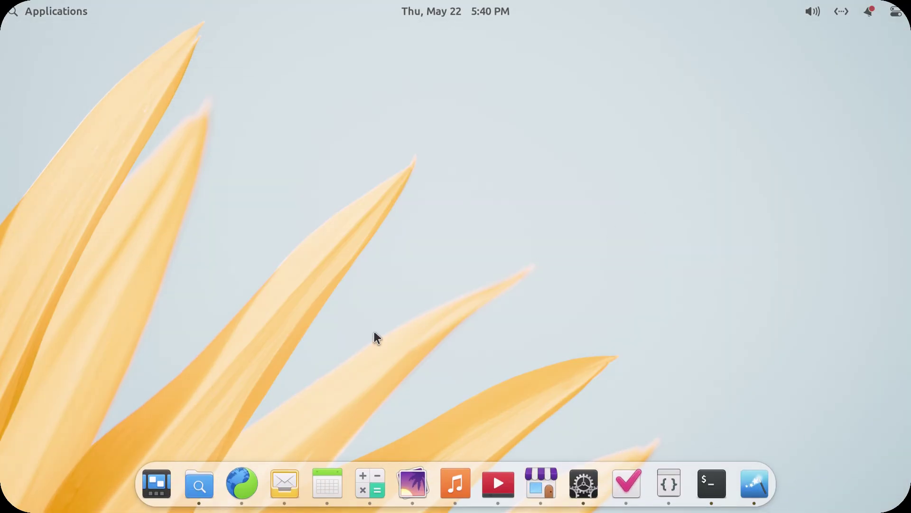
pyautogui.click(208, 480)
# - Close and reopen the file manager twice, and move the new window slightly
pyautogui.click(794, 88)
pyautogui.click(196, 492)
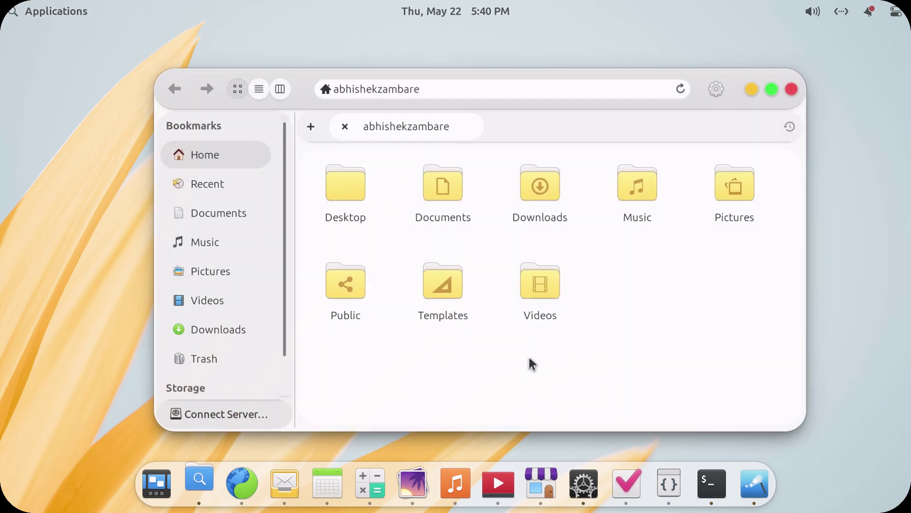
pyautogui.click(793, 88)
pyautogui.click(208, 494)
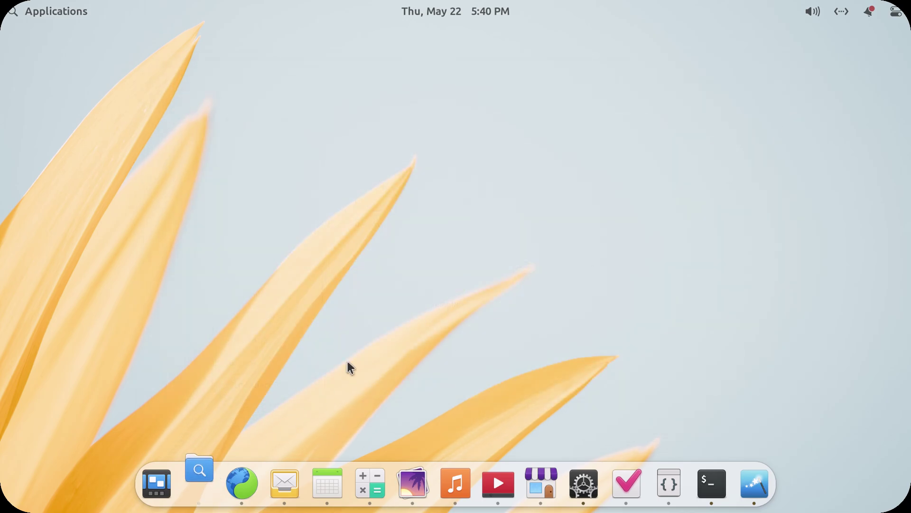
pyautogui.moveTo(309, 96)
pyautogui.mouseDown()
pyautogui.moveTo(430, 216)
pyautogui.moveTo(423, 112)
pyautogui.moveTo(321, 106)
pyautogui.mouseUp()
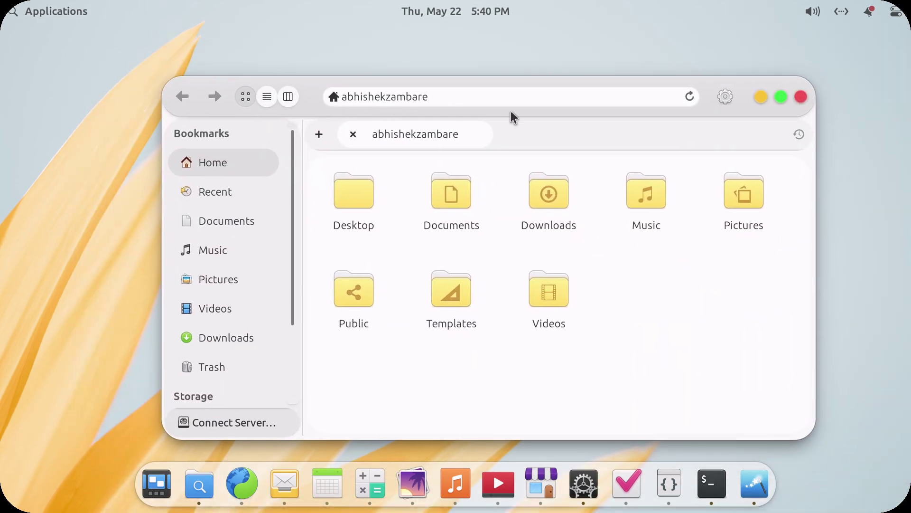
# - Open the Templates and Downloads folders one after the other, returning to the home folder after each
pyautogui.click(462, 311)
pyautogui.click(183, 96)
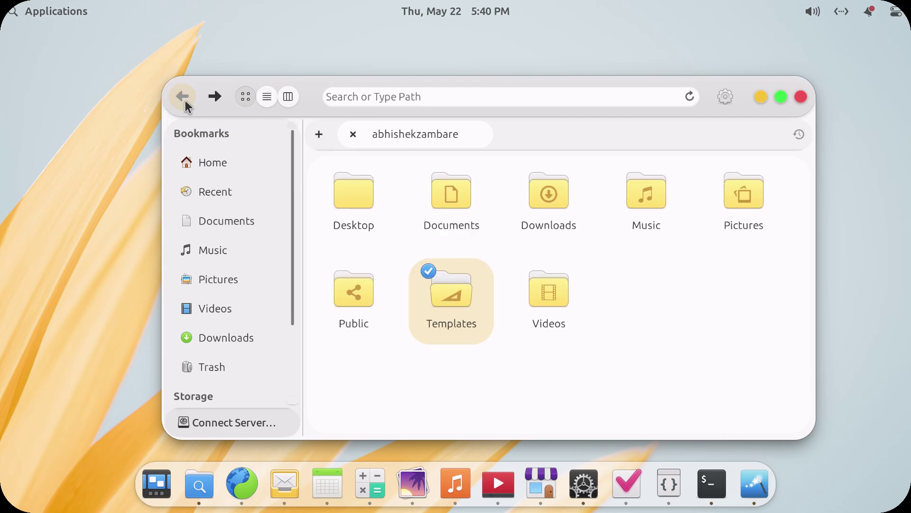
pyautogui.click(549, 205)
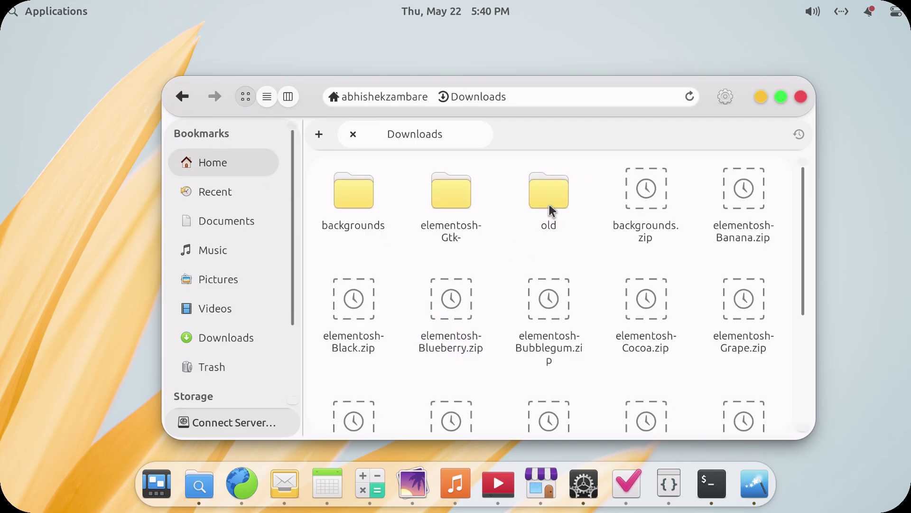
pyautogui.click(182, 96)
# - Marquee-select the folders in the home folder twice, covering all of them the second time, and clear the selection
pyautogui.moveTo(655, 341); pyautogui.dragTo(354, 252)
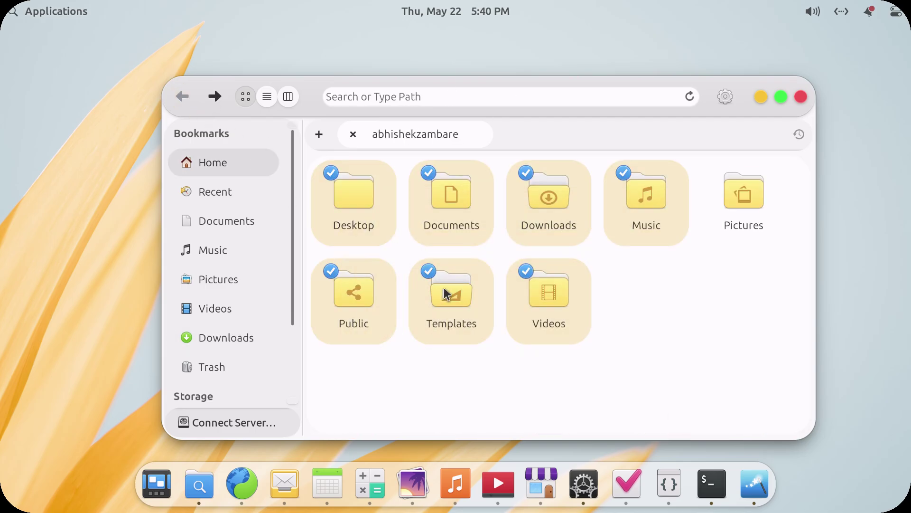
pyautogui.click(663, 363)
pyautogui.moveTo(736, 349); pyautogui.dragTo(337, 217)
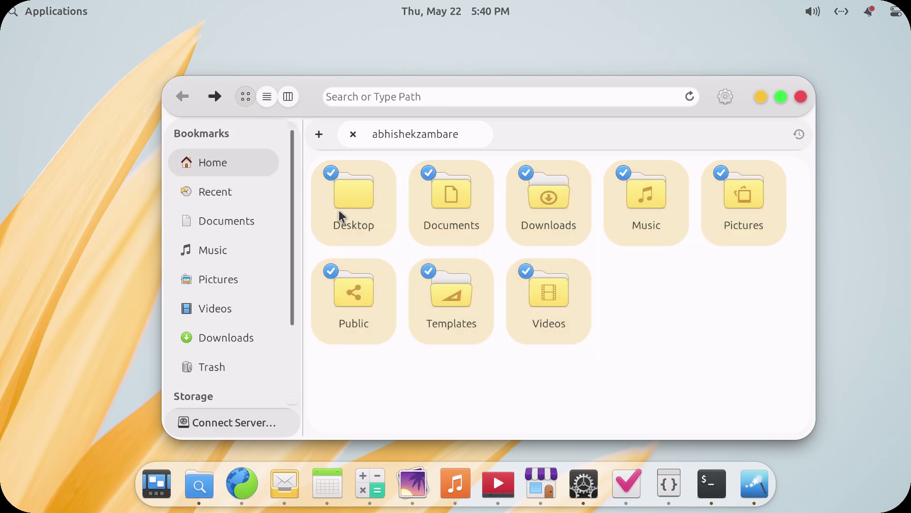
pyautogui.click(632, 380)
# - Enlarge the folder icons to 150% and reset them to 100%, closing the view settings
pyautogui.click(726, 101)
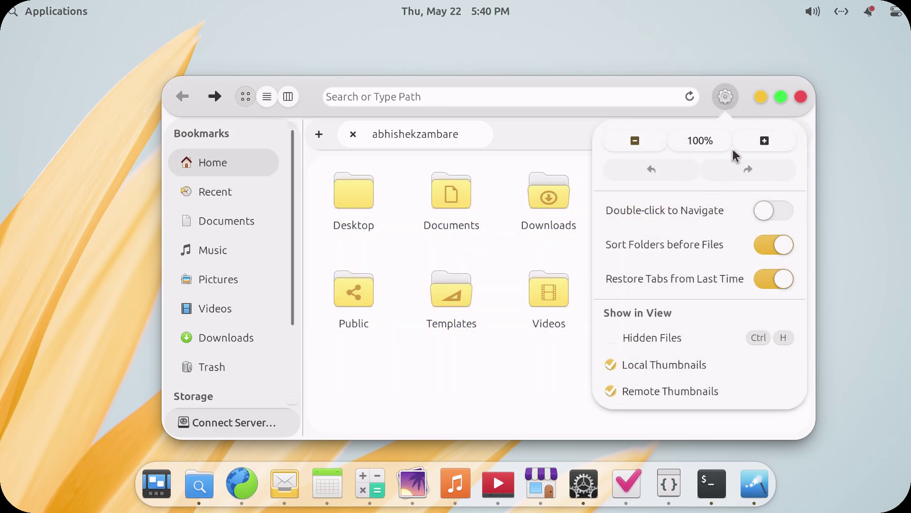
pyautogui.click(770, 141)
pyautogui.click(634, 142)
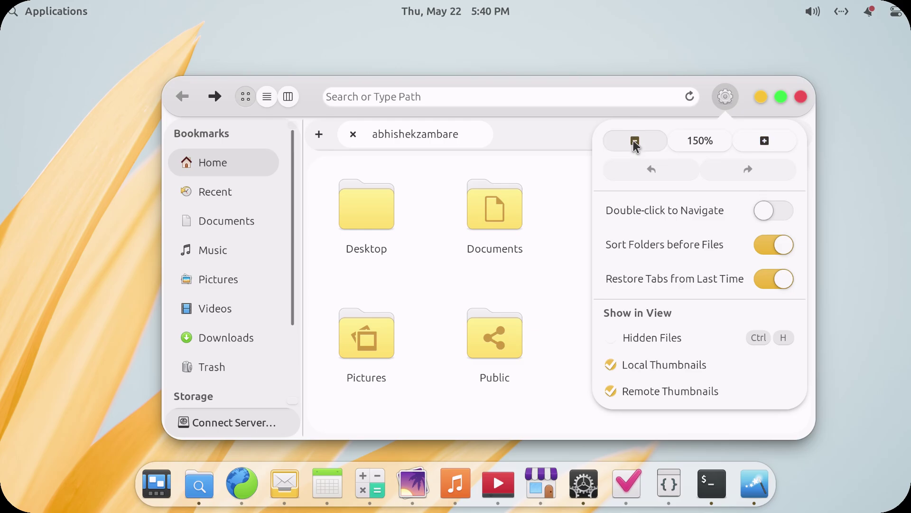
pyautogui.click(445, 409)
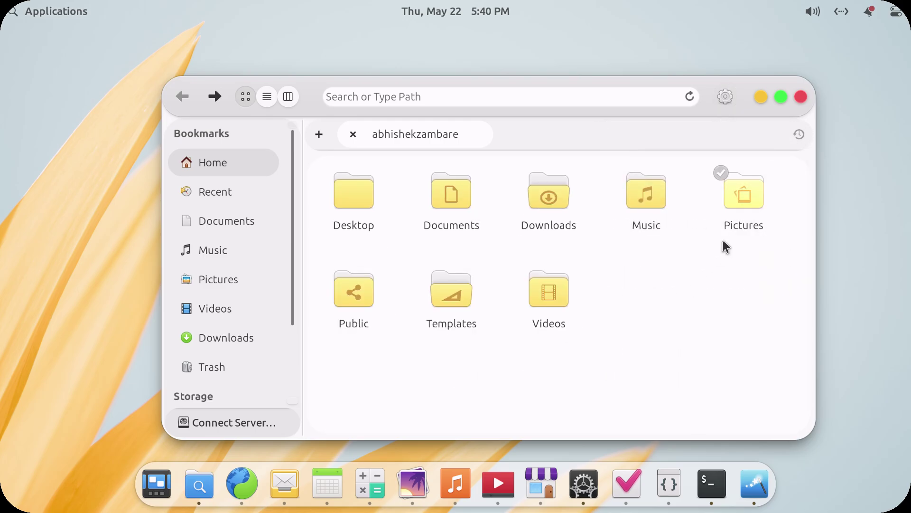
# - Try the list view and the column view, browsing Documents, Downloads and Pictures in columns
pyautogui.click(267, 99)
pyautogui.click(288, 97)
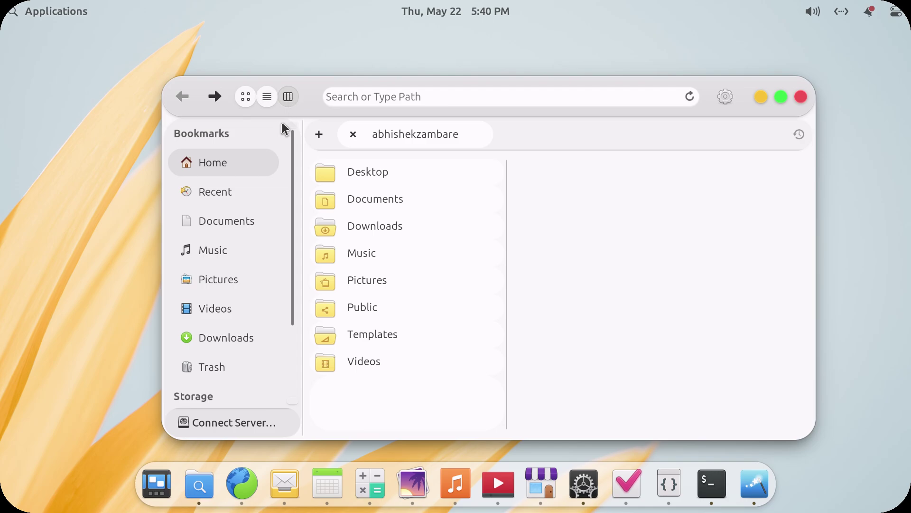
pyautogui.click(359, 193)
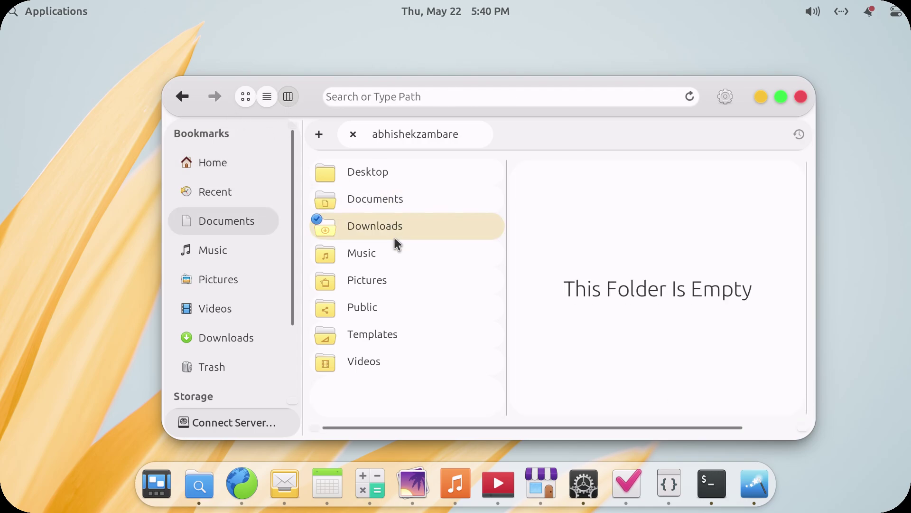
pyautogui.click(394, 233)
pyautogui.click(382, 275)
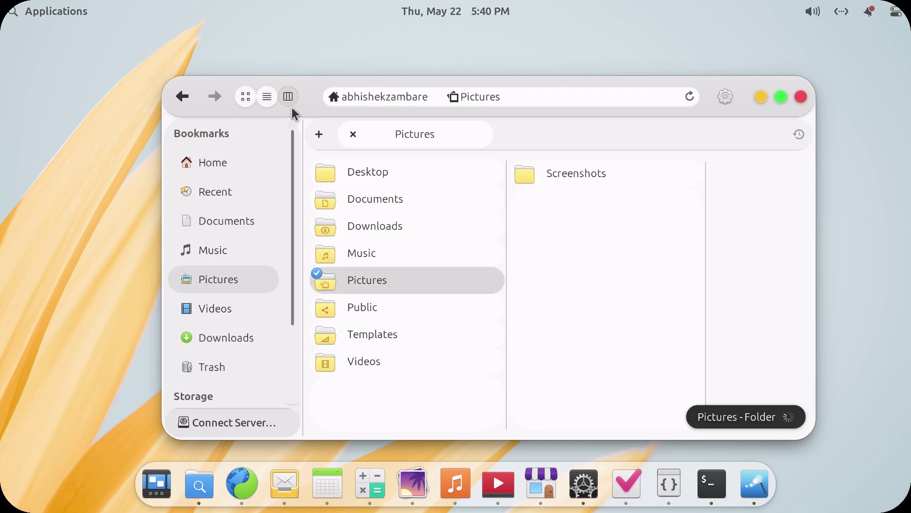
# - Show the Pictures folder as a list with Screenshots selected, and close its tab to return to the home folder's grid view
pyautogui.click(265, 98)
pyautogui.click(427, 193)
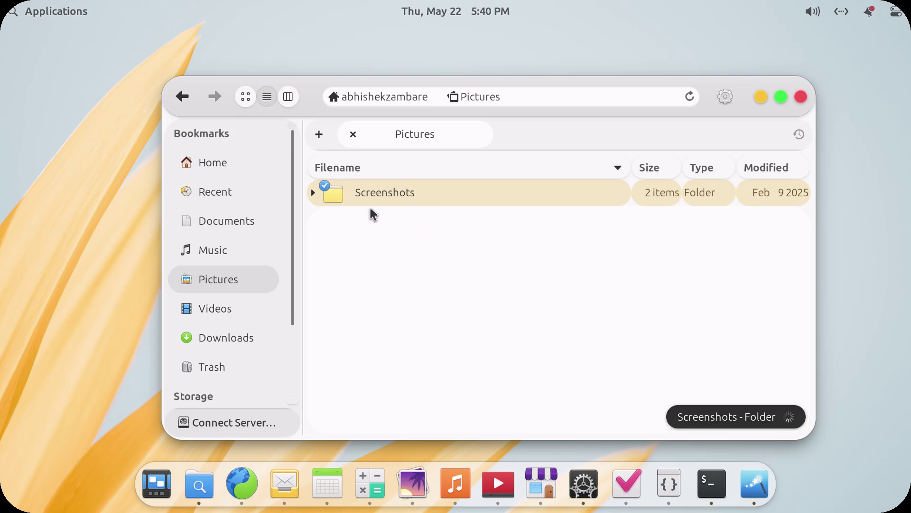
pyautogui.click(352, 137)
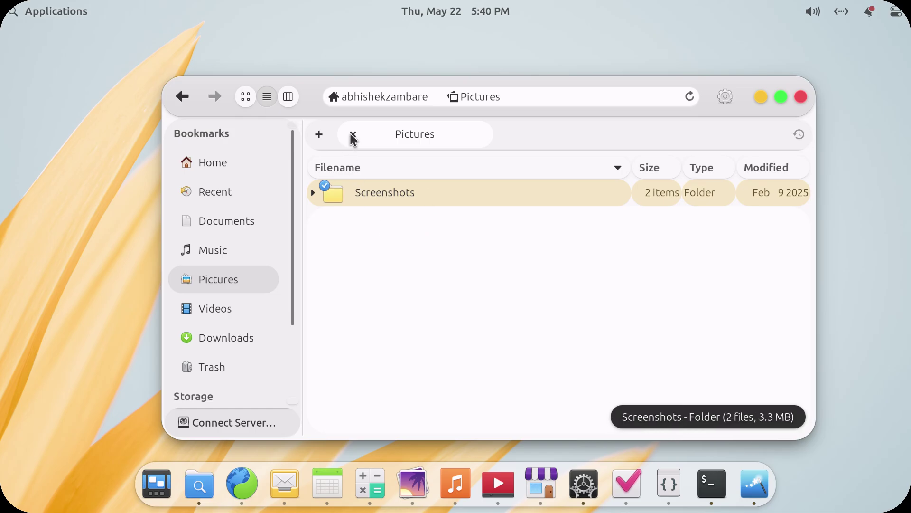
pyautogui.click(246, 96)
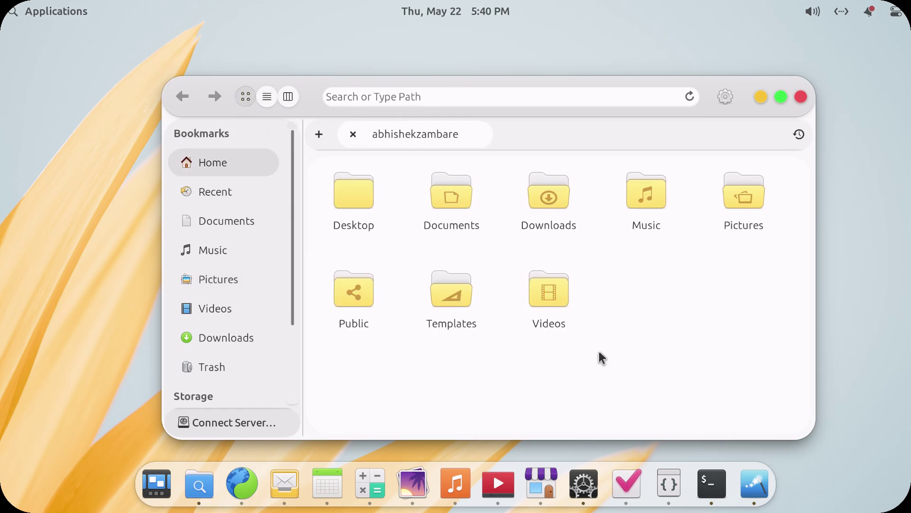
# - Marquee-select folders in the home folder, clear the selection, and minimize the file manager window
pyautogui.moveTo(602, 357); pyautogui.dragTo(389, 198)
pyautogui.click(715, 332)
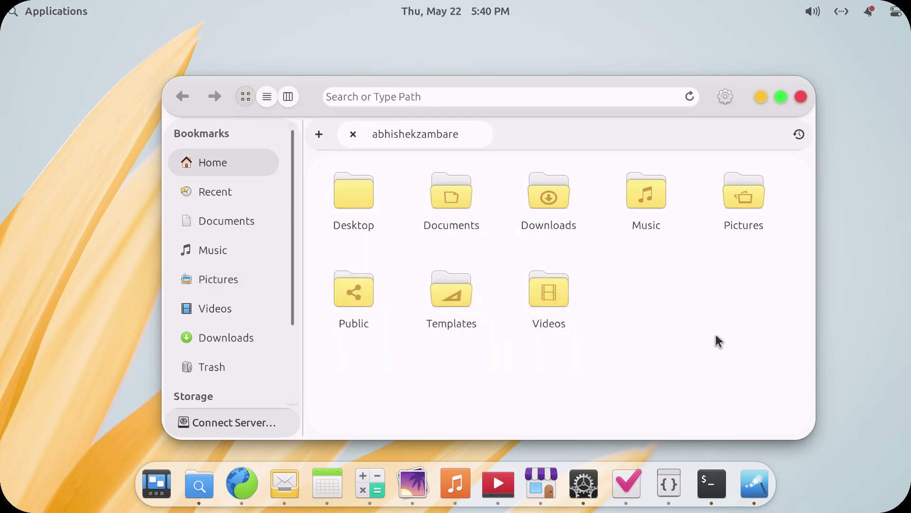
pyautogui.click(760, 98)
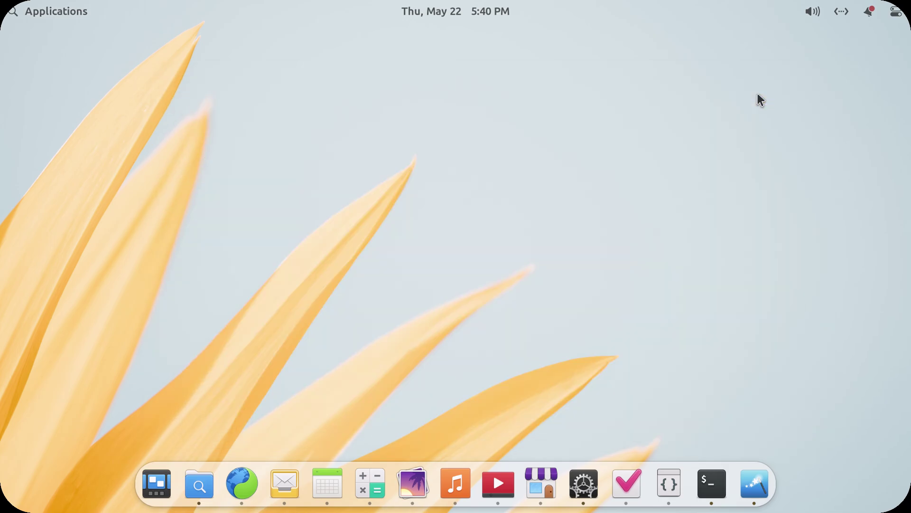
# - Page back and forth through both pages of the application launcher and close it
pyautogui.click(65, 15)
pyautogui.scroll(-1, 210, 272)
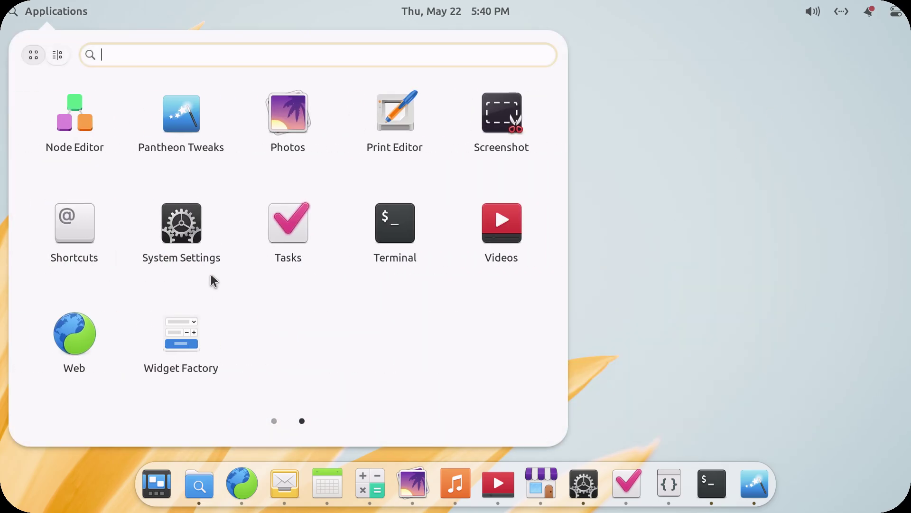
pyautogui.scroll(1, 209, 272)
pyautogui.scroll(-1, 210, 272)
pyautogui.scroll(1, 210, 272)
pyautogui.scroll(-1, 210, 272)
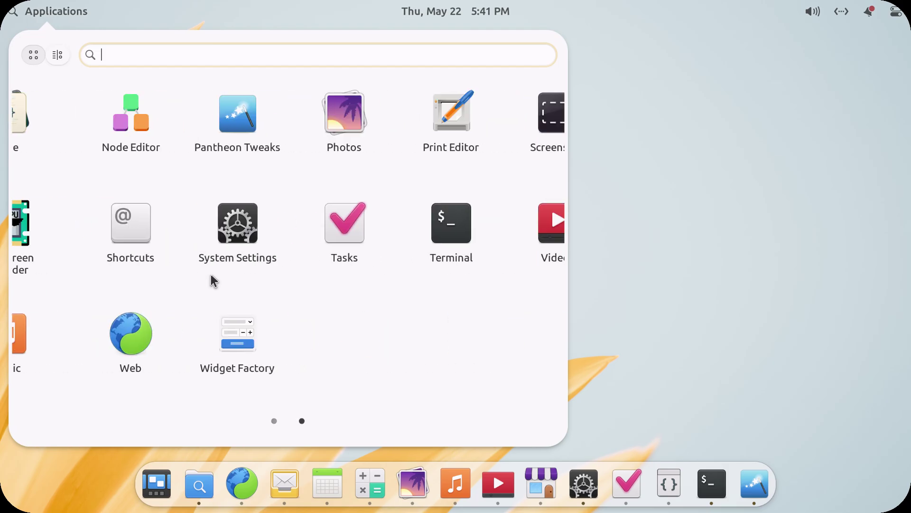
pyautogui.click(602, 313)
# - Browse the calendar popover from May 2025 to the following months and back, and close it
pyautogui.click(448, 10)
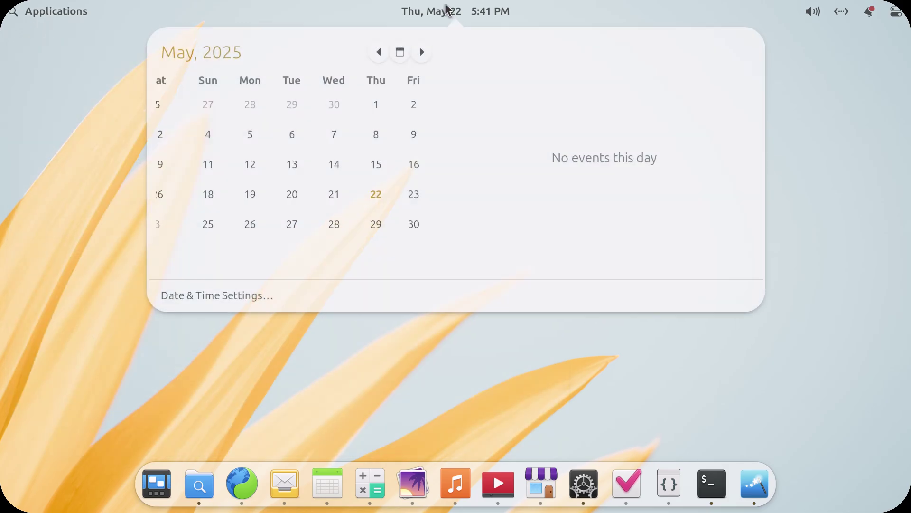
pyautogui.scroll(-2, 309, 195)
pyautogui.scroll(1, 309, 195)
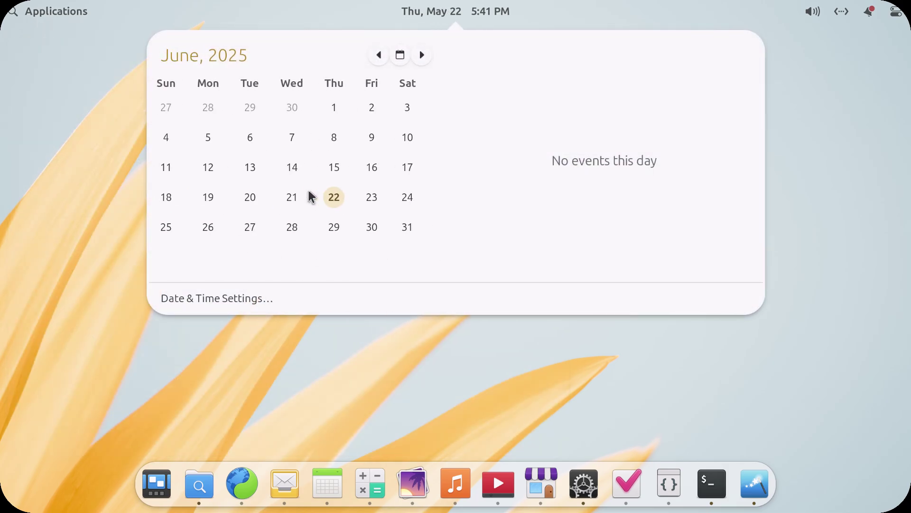
pyautogui.scroll(1, 311, 196)
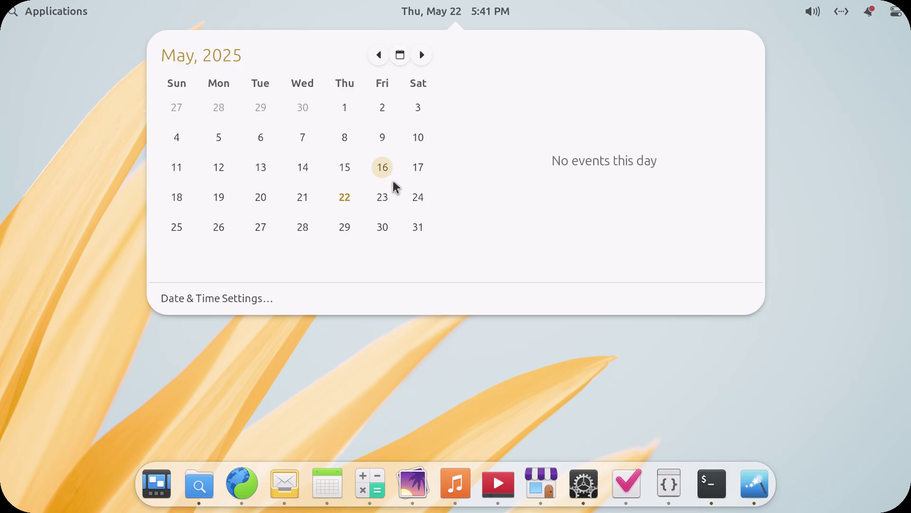
pyautogui.click(482, 356)
pyautogui.click(454, 10)
pyautogui.click(454, 10)
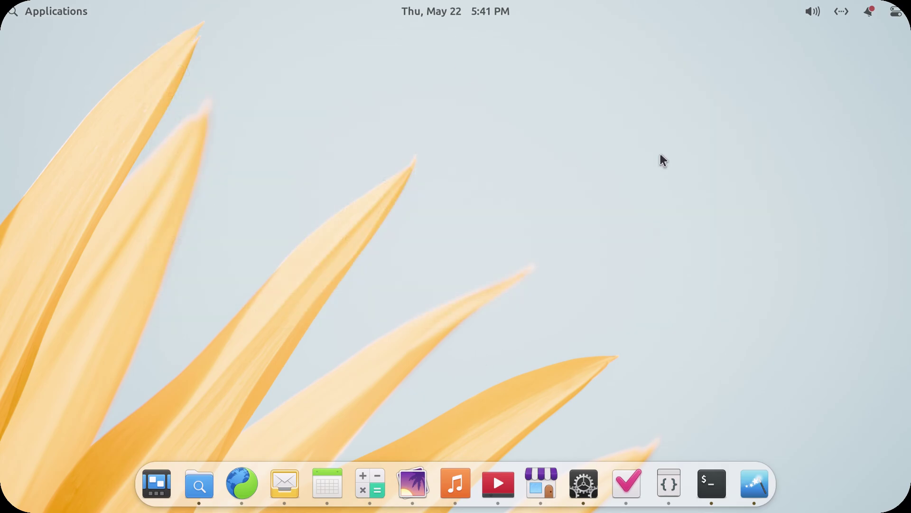
# - Mute and unmute the system sound in the sound popover, and open and close the popover several times
pyautogui.click(810, 16)
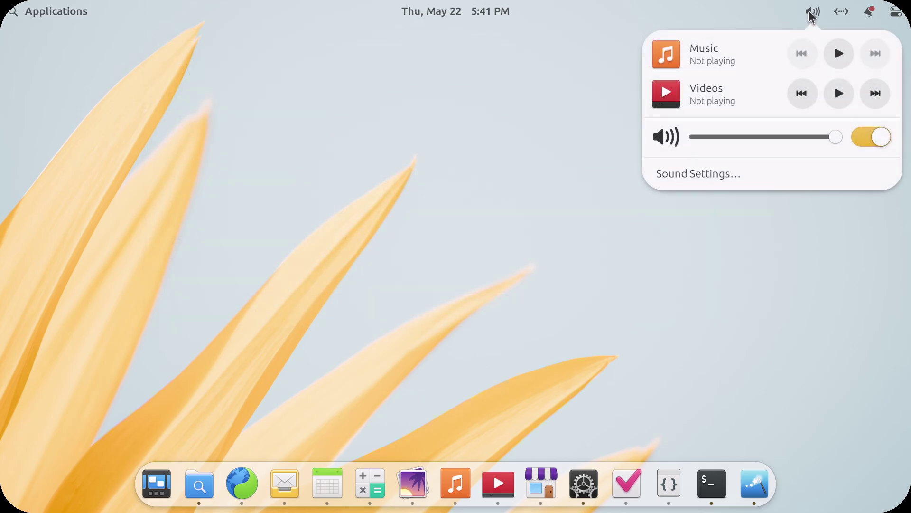
pyautogui.click(863, 137)
pyautogui.click(864, 137)
pyautogui.click(864, 138)
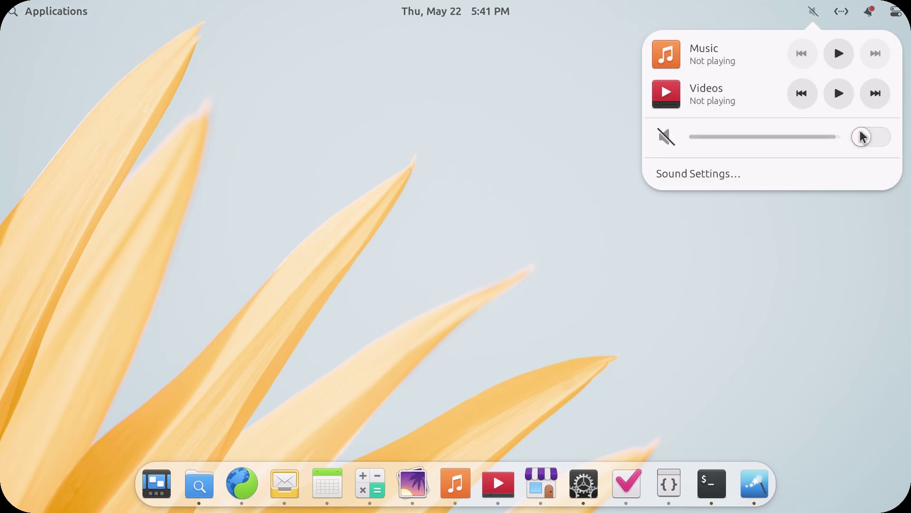
pyautogui.click(864, 137)
pyautogui.click(809, 15)
pyautogui.click(809, 15)
pyautogui.click(809, 15)
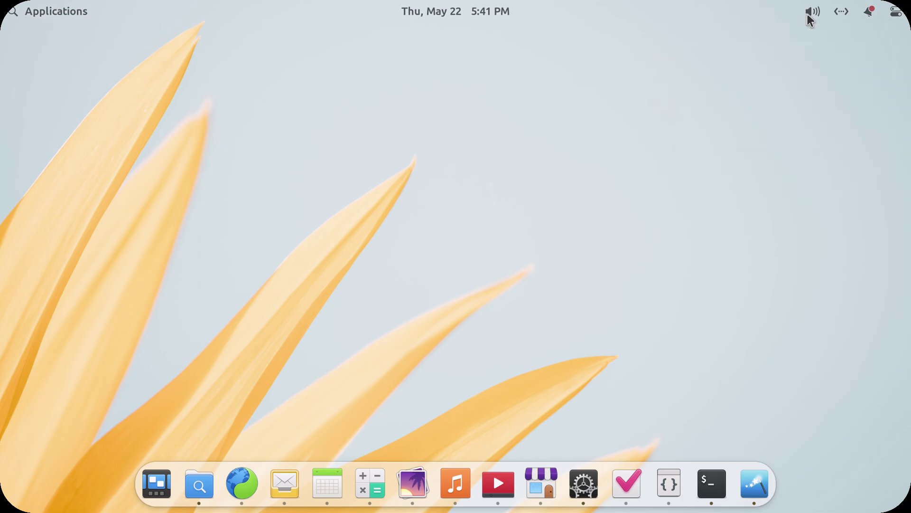
pyautogui.click(810, 15)
pyautogui.click(810, 15)
pyautogui.click(808, 15)
pyautogui.click(809, 16)
# - Check the network indicator, and clear the Other group of notifications containing the Date & Time Settings entry
pyautogui.click(844, 14)
pyautogui.click(844, 15)
pyautogui.click(866, 15)
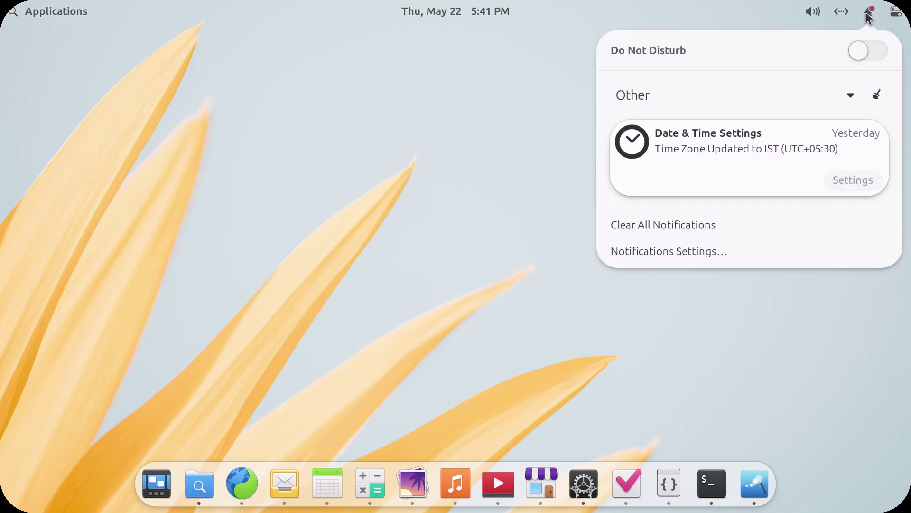
pyautogui.click(866, 14)
pyautogui.click(867, 14)
pyautogui.click(873, 93)
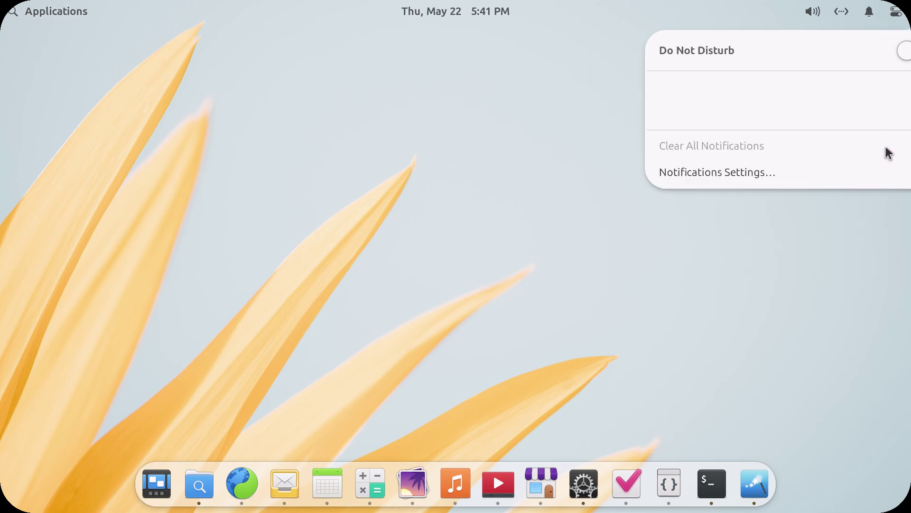
# - Close the notifications popover, and reopen and close it several times
pyautogui.click(871, 10)
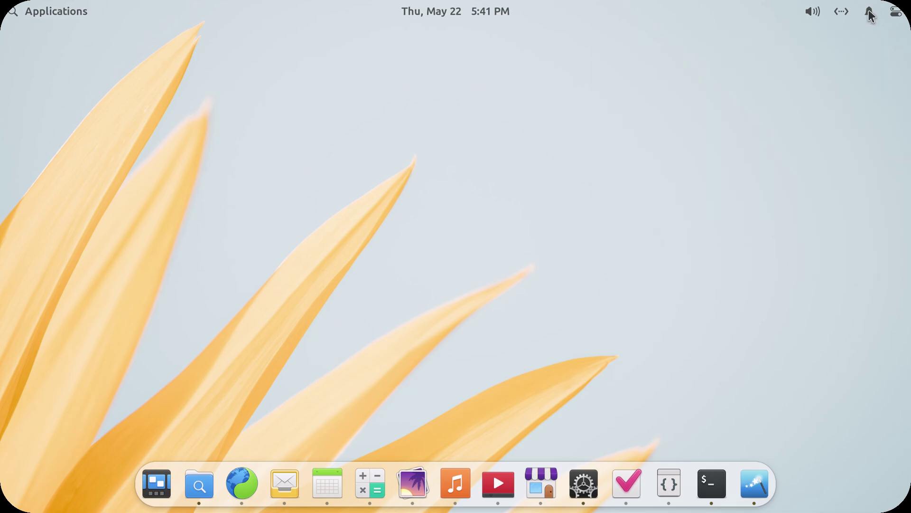
pyautogui.click(871, 12)
pyautogui.click(870, 13)
pyautogui.click(871, 15)
pyautogui.click(871, 15)
# - Show the user account view from the quick settings popover, request a log-out from the session, and cancel it
pyautogui.click(896, 13)
pyautogui.click(894, 17)
pyautogui.click(895, 16)
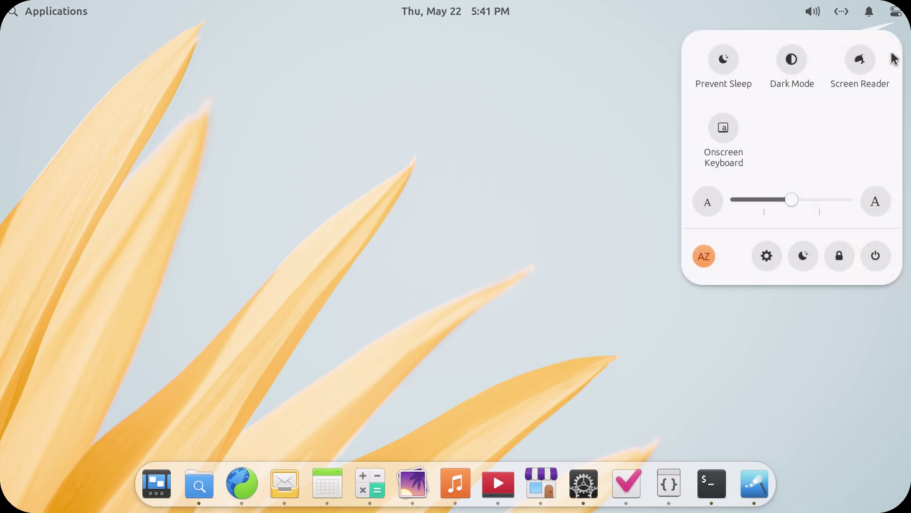
pyautogui.click(705, 263)
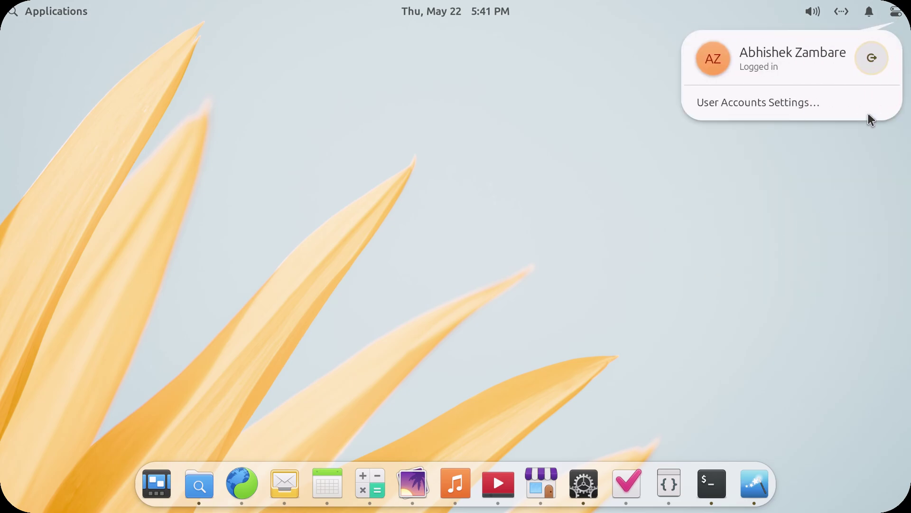
pyautogui.click(876, 61)
pyautogui.click(476, 278)
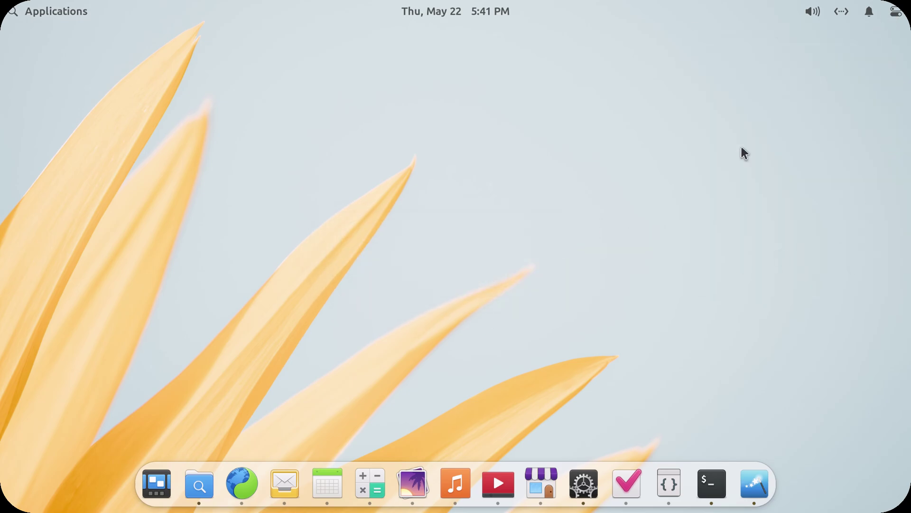
# - Open and close the quick settings popover repeatedly, leaving it closed
pyautogui.click(898, 13)
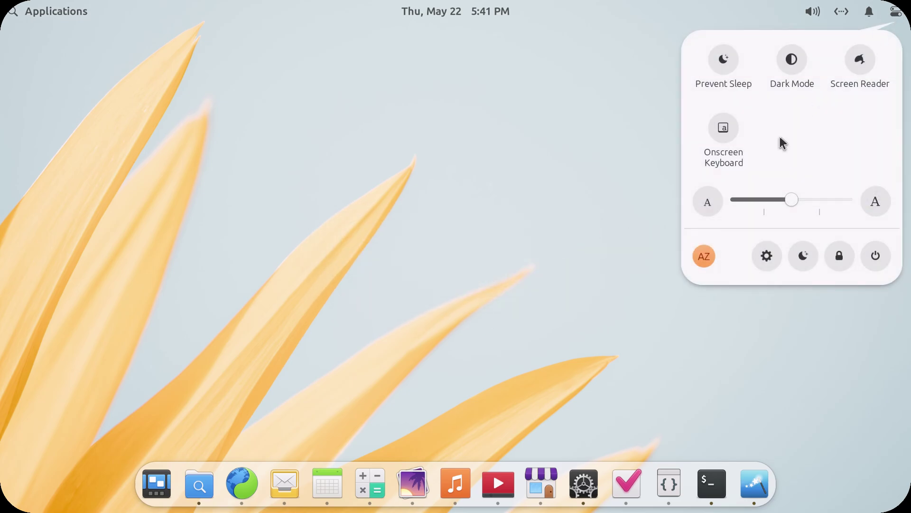
pyautogui.click(899, 14)
pyautogui.click(898, 15)
pyautogui.click(899, 14)
pyautogui.click(898, 15)
pyautogui.click(898, 14)
pyautogui.click(898, 14)
pyautogui.click(899, 14)
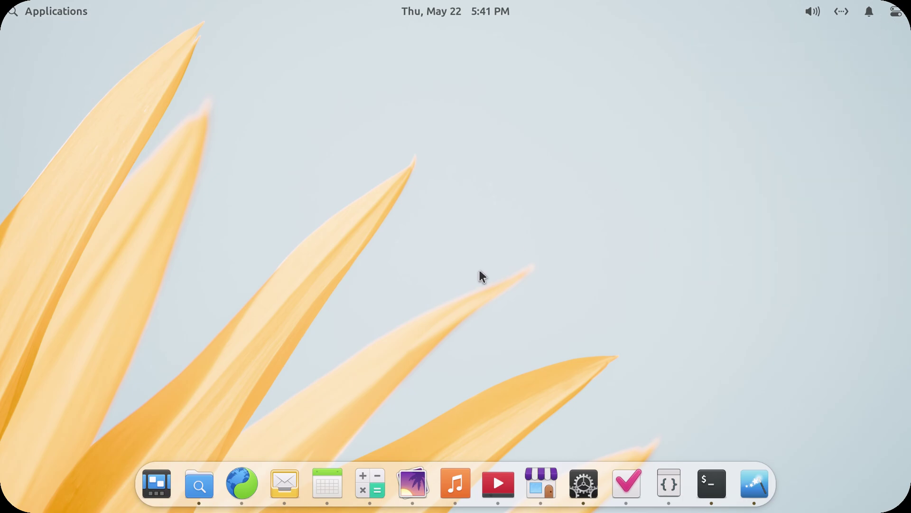
# - Bring up the wallpaper settings window from the multitasking view and minimize it
pyautogui.click(151, 489)
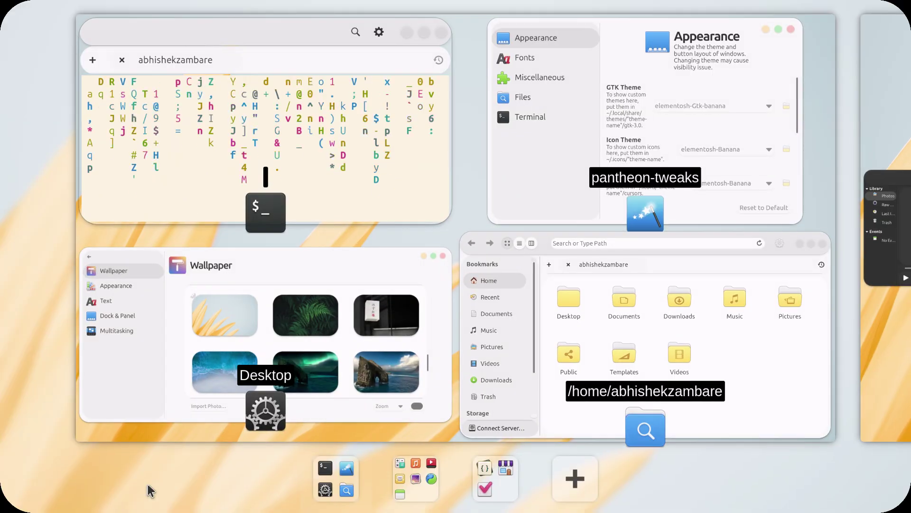
pyautogui.click(407, 332)
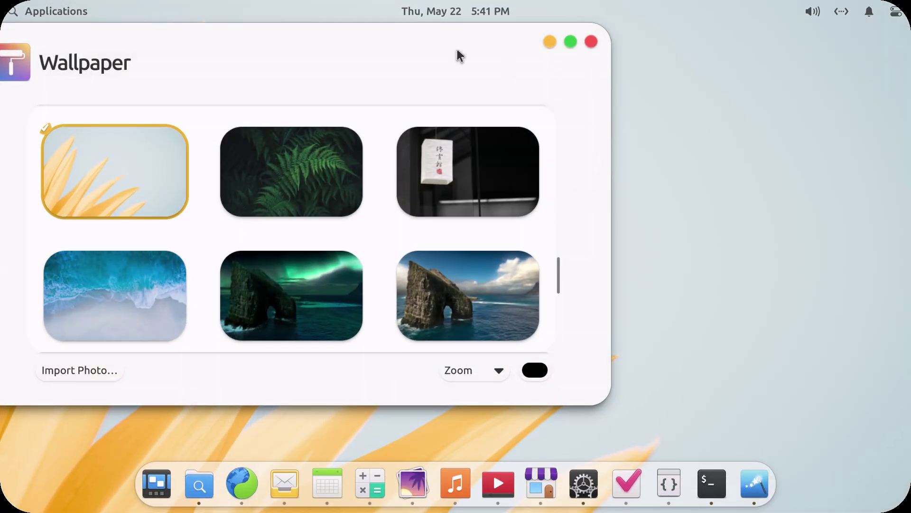
pyautogui.click(550, 40)
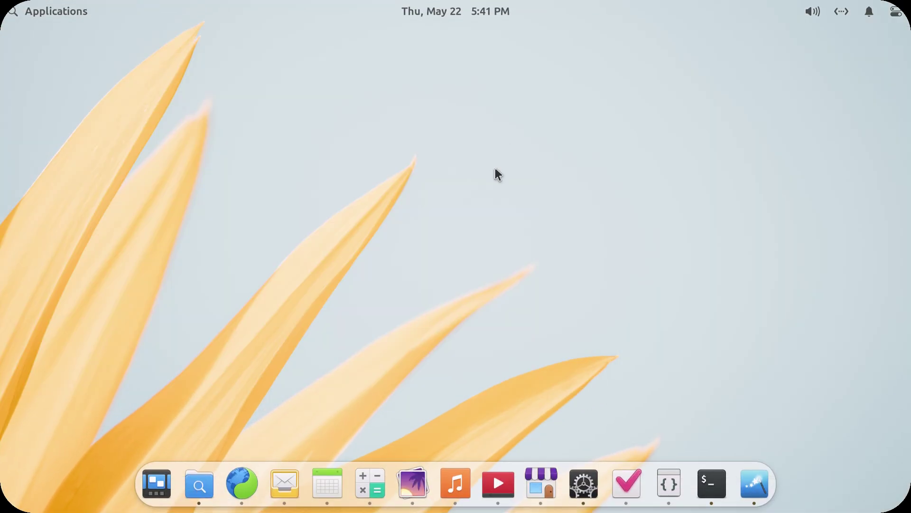
# - Open the multitasking view and switch between the previews of the three workspaces, returning to the first one
pyautogui.click(170, 471)
pyautogui.click(416, 478)
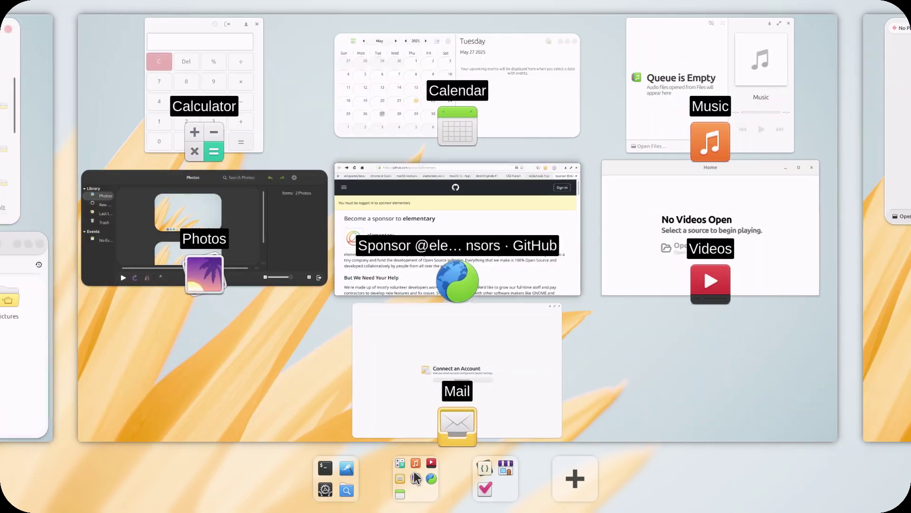
pyautogui.click(497, 475)
pyautogui.click(418, 478)
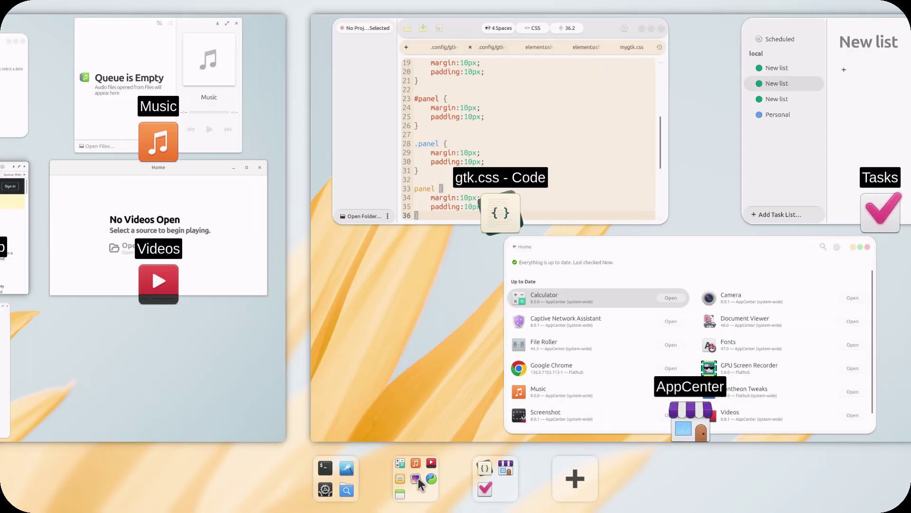
pyautogui.click(338, 484)
# - Slide back and forth through the workspaces in the multitasking view and leave it on the workspace with Code, Tasks and AppCenter
pyautogui.scroll(-1, 410, 312)
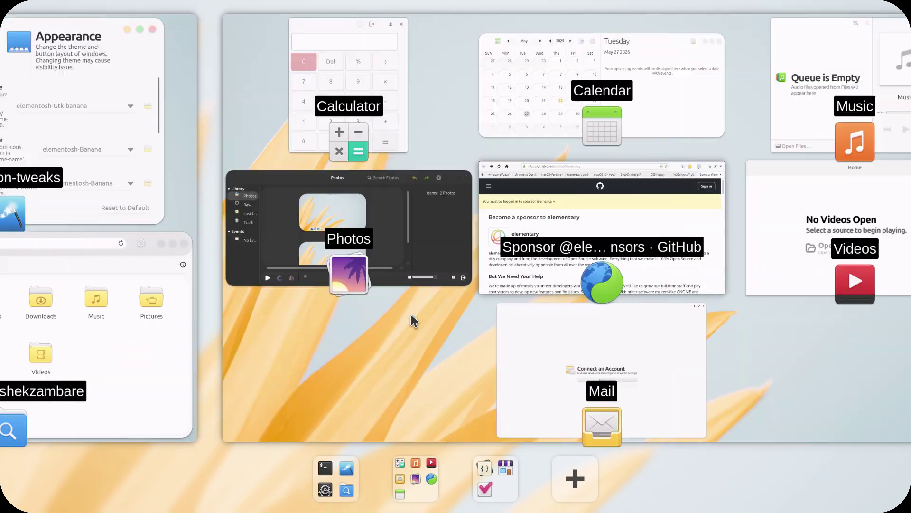
pyautogui.scroll(-2, 414, 322)
pyautogui.scroll(3, 414, 321)
pyautogui.scroll(-1, 414, 322)
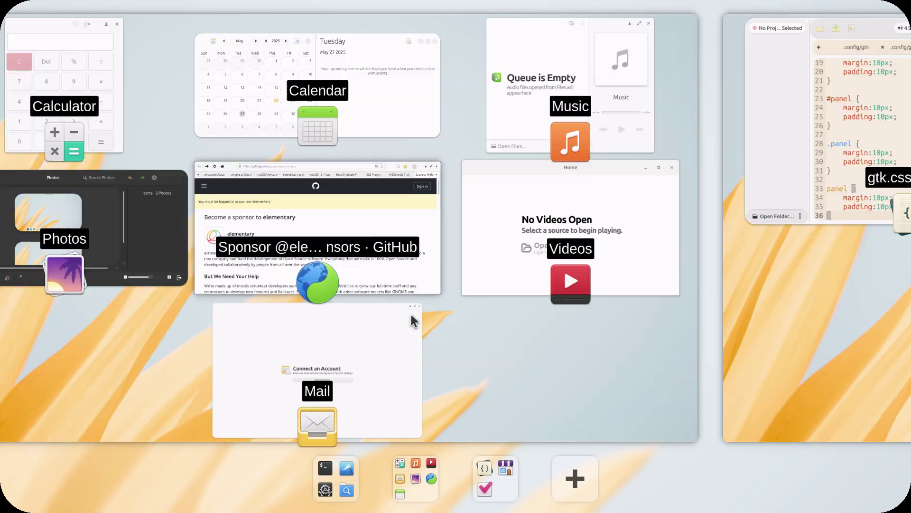
pyautogui.scroll(-2, 414, 322)
pyautogui.scroll(3, 414, 321)
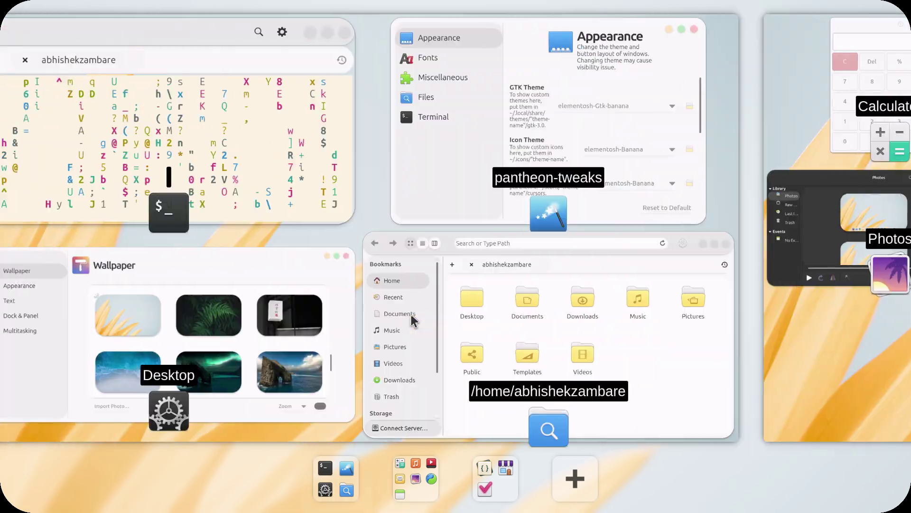
pyautogui.scroll(-3, 412, 317)
pyautogui.scroll(2, 411, 315)
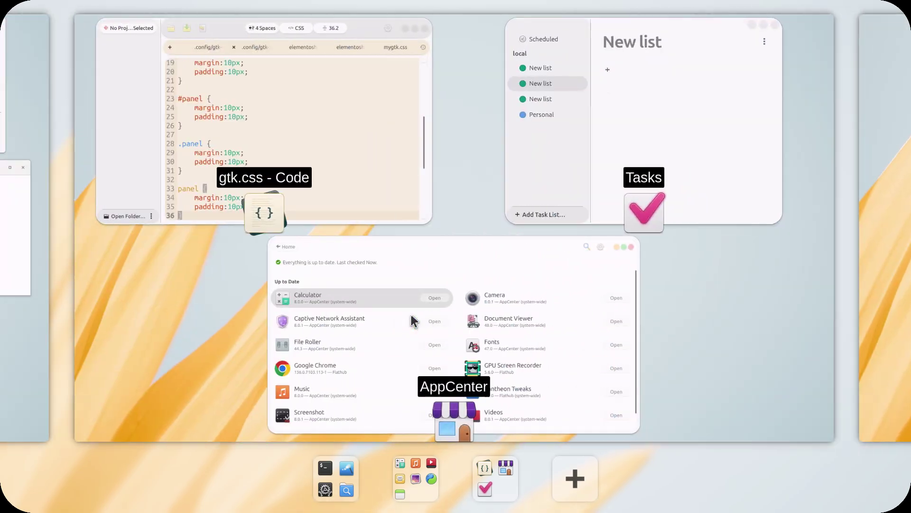
pyautogui.scroll(1, 411, 315)
pyautogui.scroll(-2, 411, 315)
pyautogui.scroll(1, 411, 315)
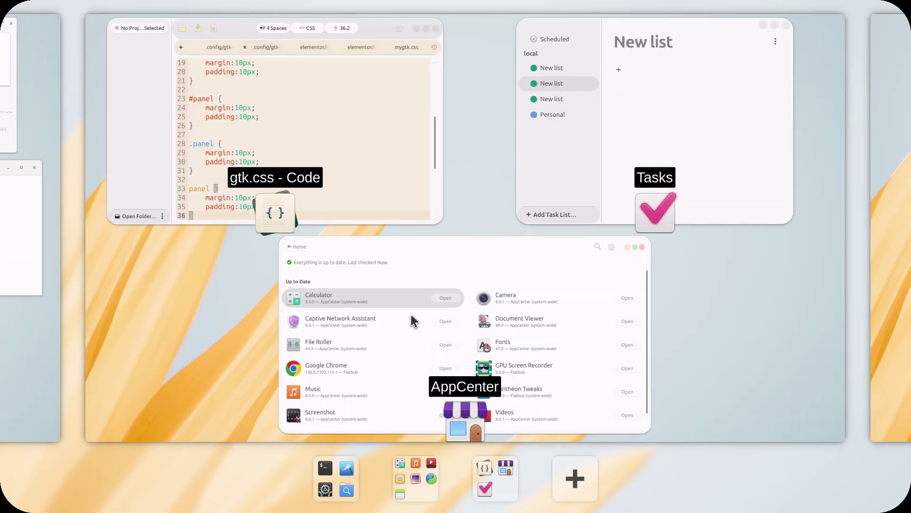
pyautogui.press('Escape')
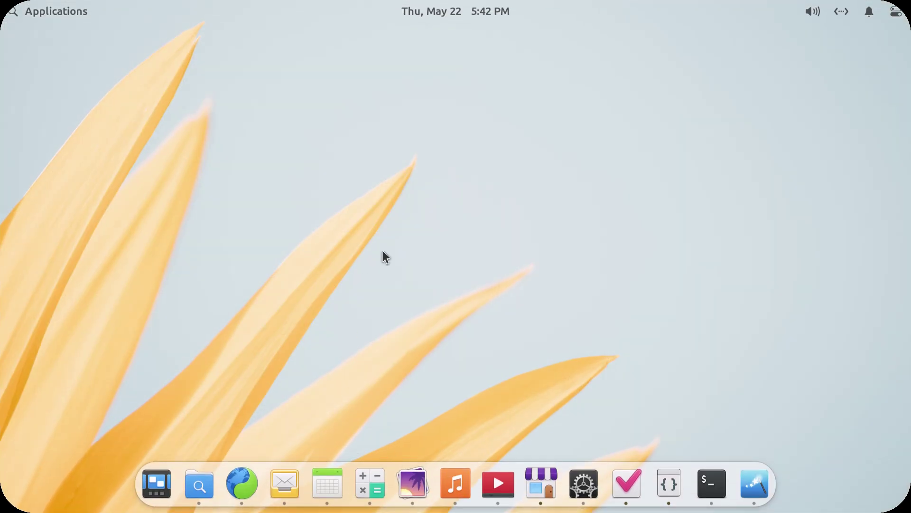
# - Open the file manager's home folder, shift its window slightly up the desktop, and minimize it
pyautogui.click(200, 482)
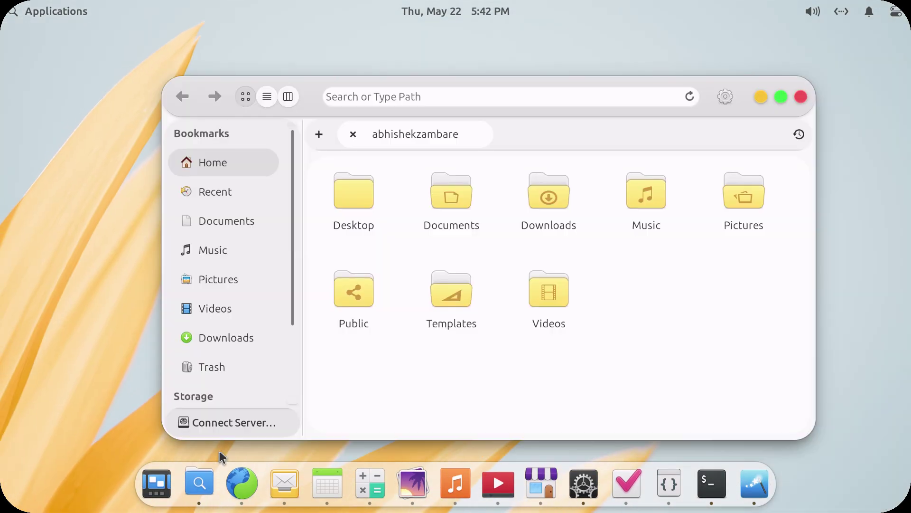
pyautogui.moveTo(346, 81); pyautogui.dragTo(322, 70)
pyautogui.click(738, 89)
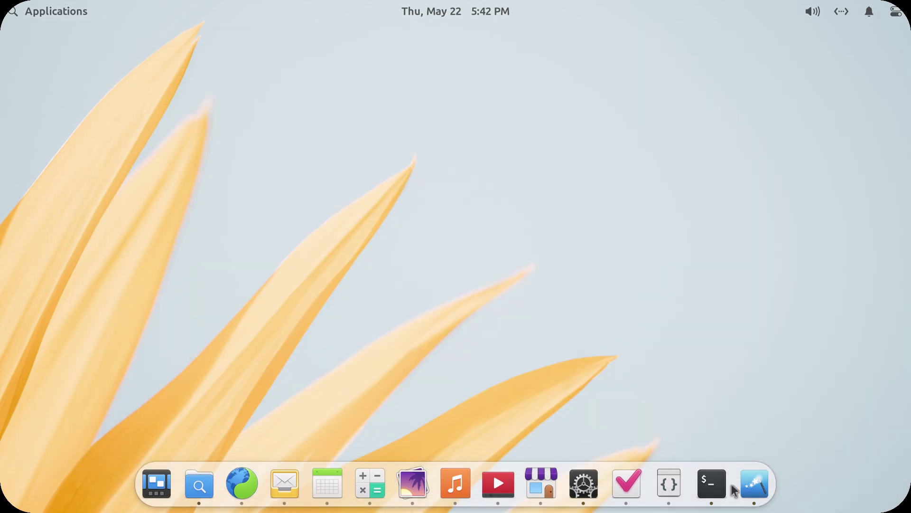
# - Switch to Pantheon Tweaks, move its window fully into view, and set the GTK theme to elementosh-Gtk-blueberry
pyautogui.click(755, 485)
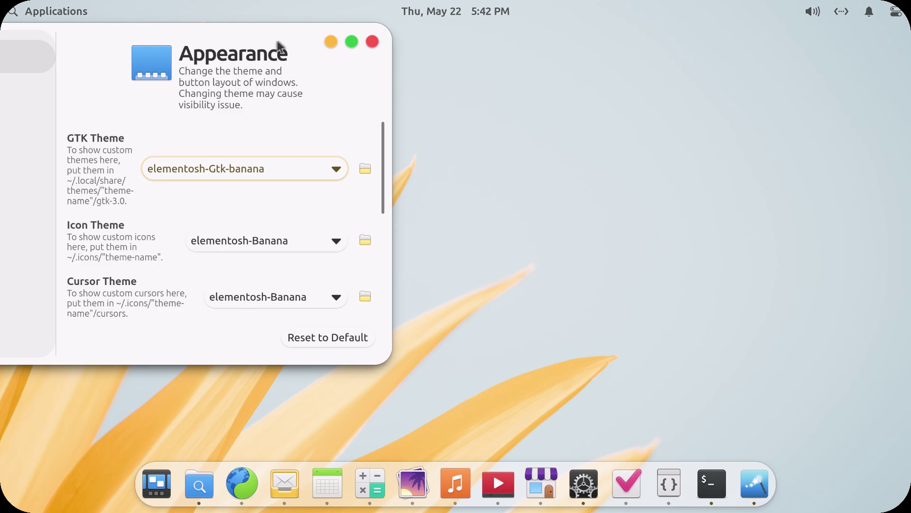
pyautogui.moveTo(277, 41); pyautogui.dragTo(570, 94)
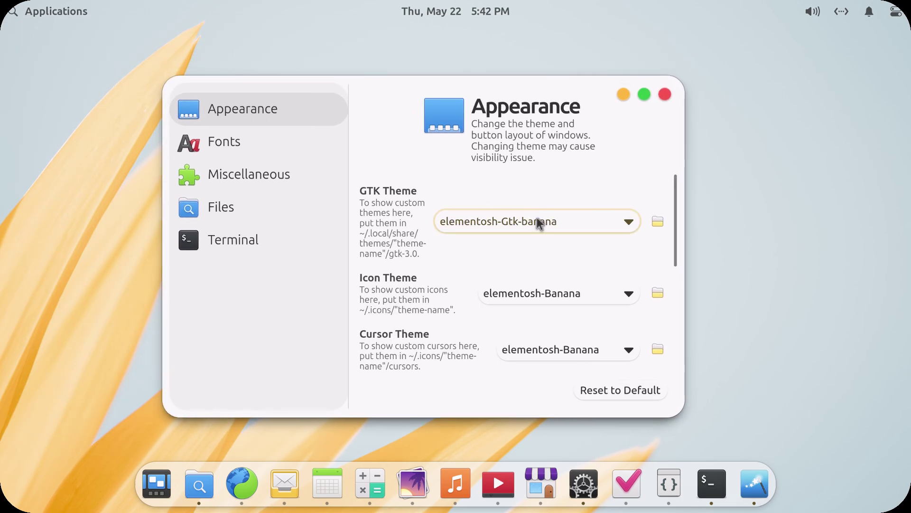
pyautogui.click(538, 222)
pyautogui.click(567, 275)
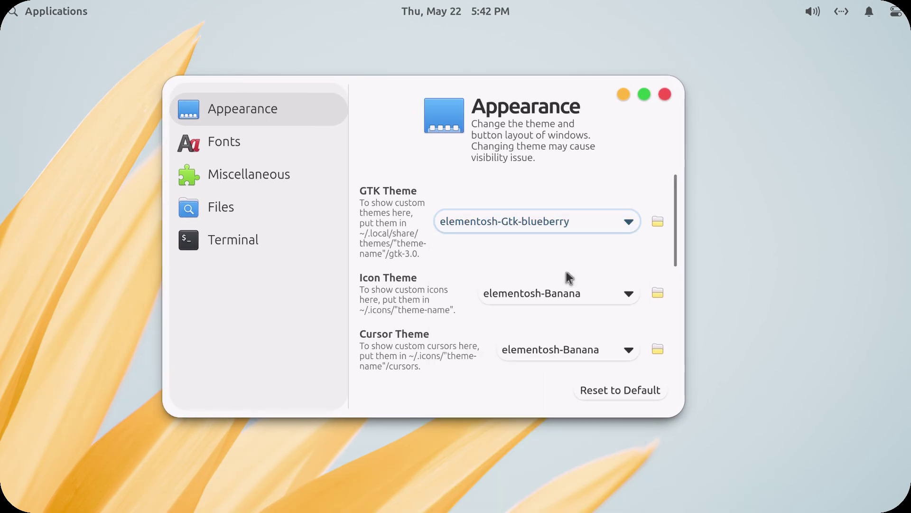
# - Set both the icon theme and the cursor theme to elementosh-Blueberry, and minimize the window
pyautogui.click(568, 300)
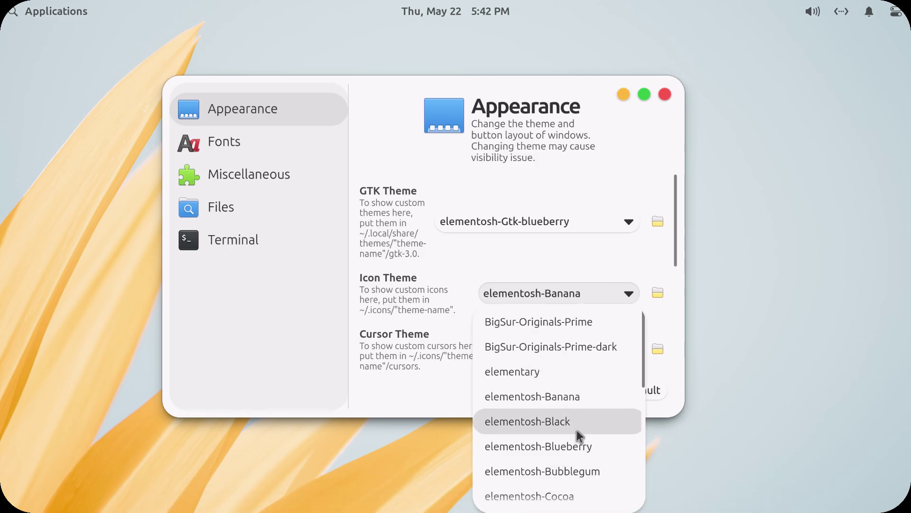
pyautogui.click(572, 445)
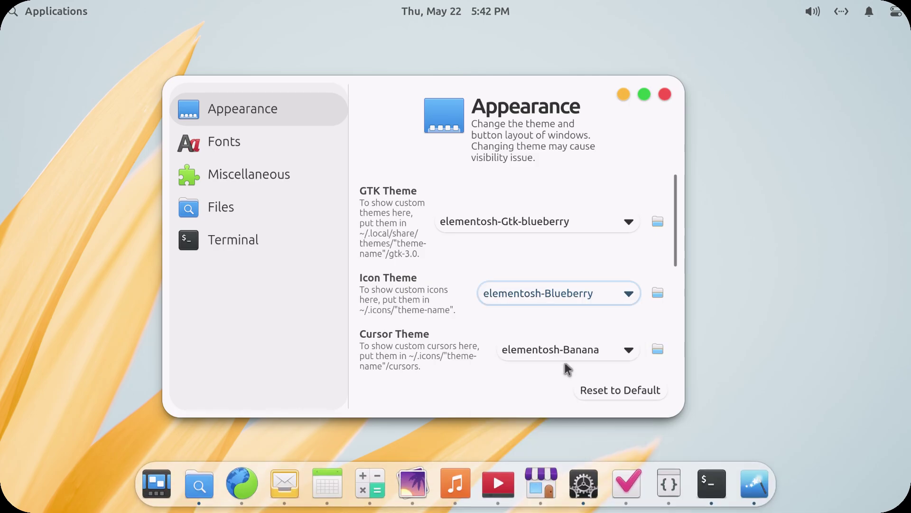
pyautogui.click(568, 352)
pyautogui.click(588, 448)
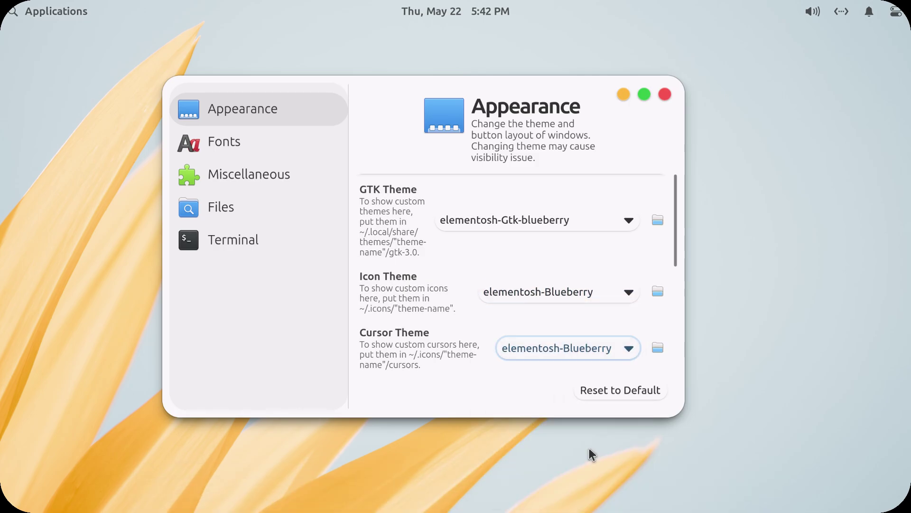
pyautogui.click(624, 94)
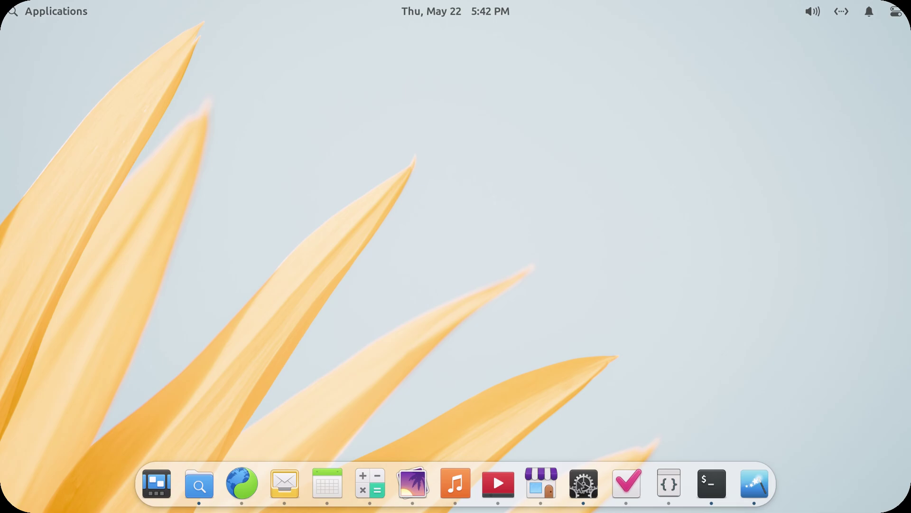
# - Switch to System Settings, move its window into view, set the blue ocean beach wallpaper, and minimize the window
pyautogui.click(587, 487)
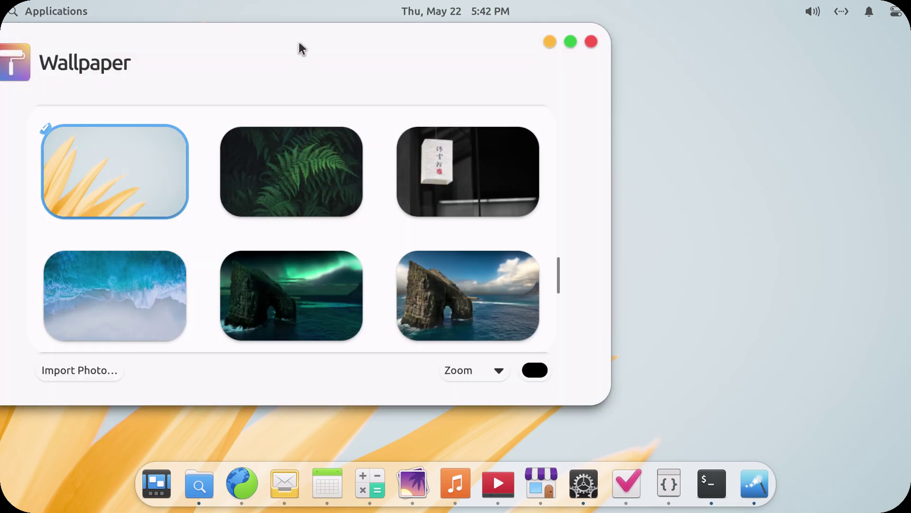
pyautogui.moveTo(299, 43); pyautogui.dragTo(550, 60)
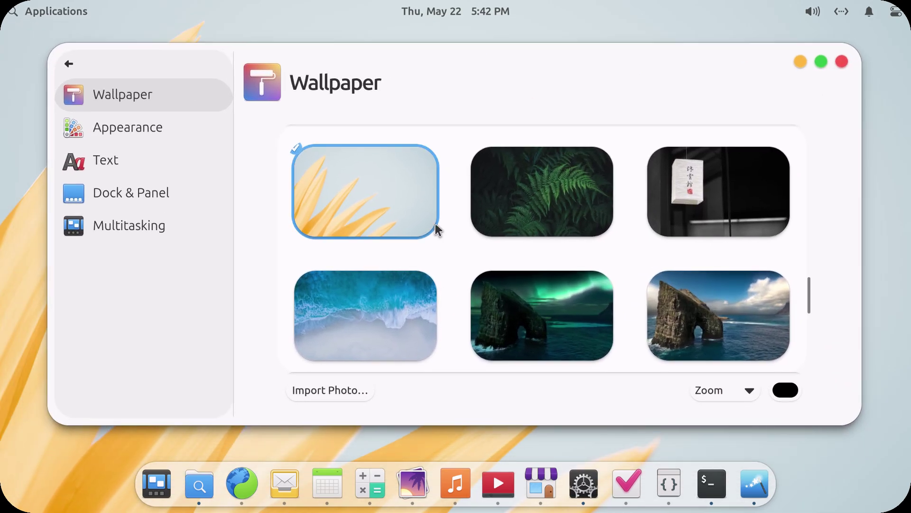
pyautogui.click(366, 323)
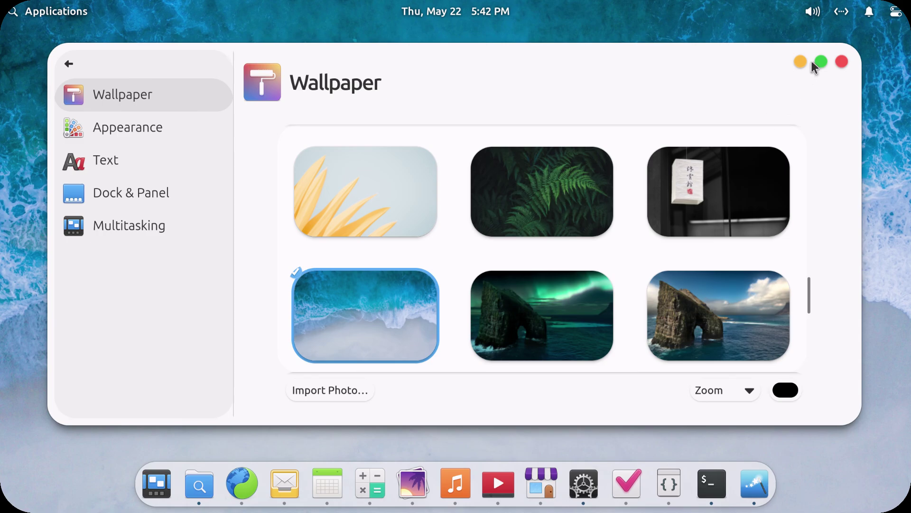
pyautogui.click(800, 61)
# - Show the home folder in the file manager, maximize and restore its window, and minimize it
pyautogui.click(206, 487)
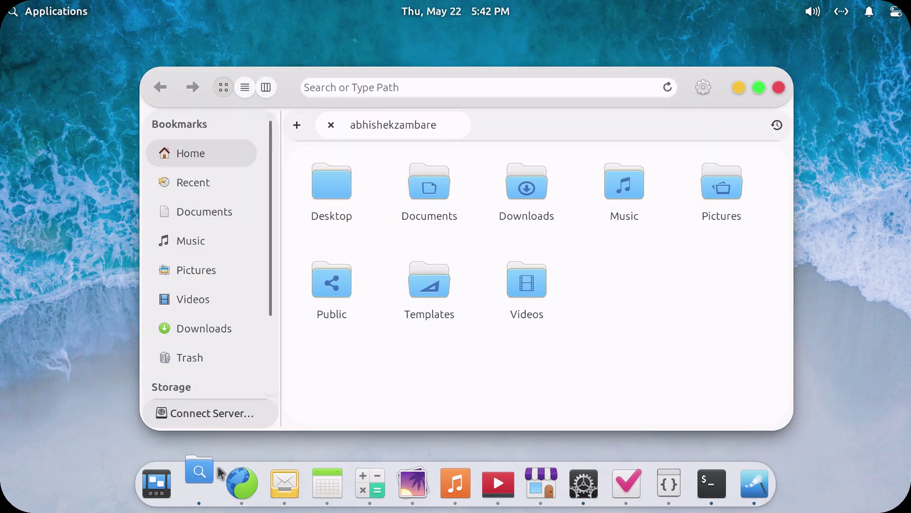
pyautogui.hotkey('ctrl', 'q')
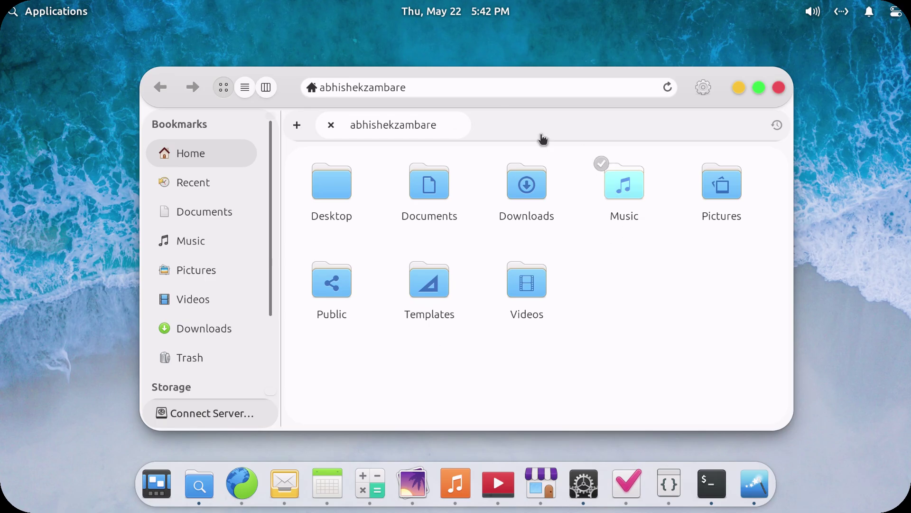
pyautogui.moveTo(293, 94); pyautogui.dragTo(376, 7)
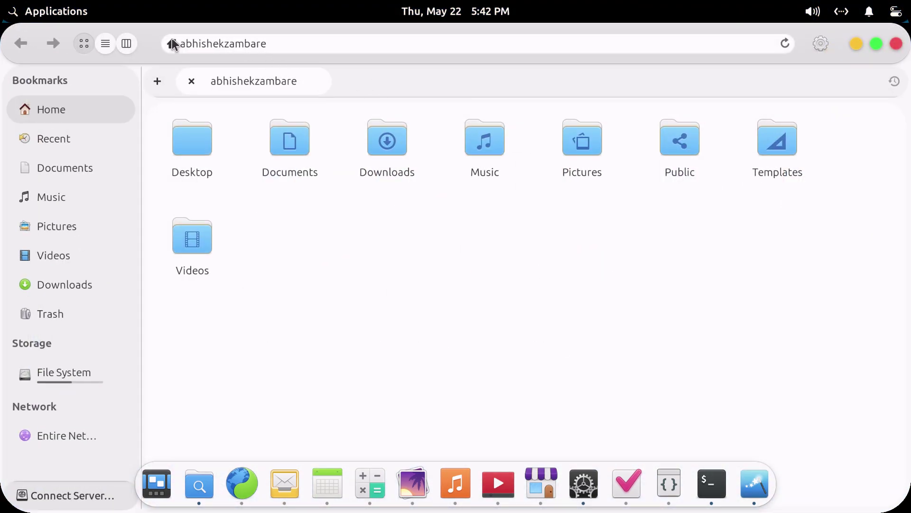
pyautogui.moveTo(137, 74); pyautogui.dragTo(232, 79)
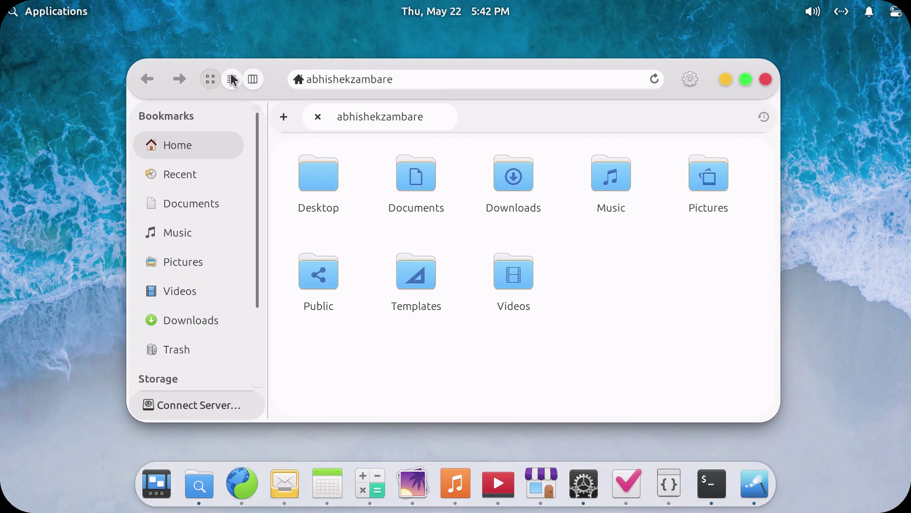
pyautogui.click(724, 80)
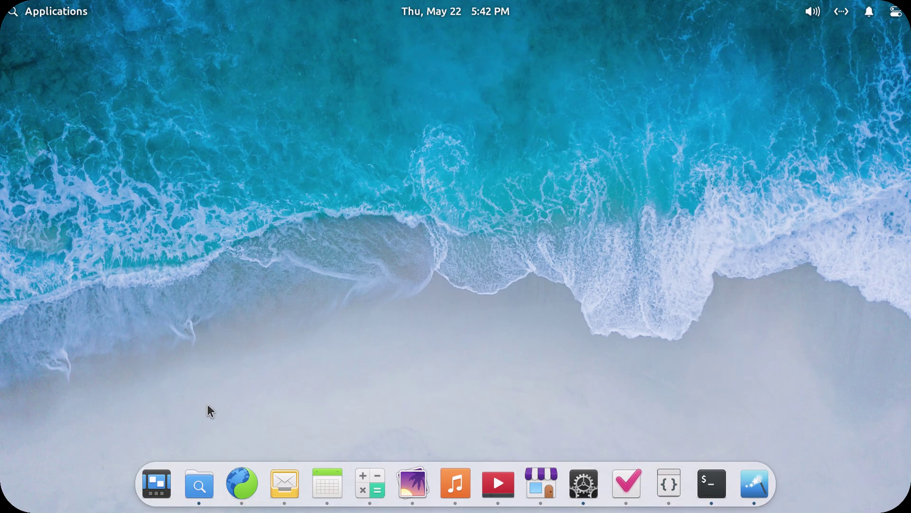
# - Show the quick settings and sound popovers, toggle the sound output switch, and close the popover
pyautogui.click(896, 11)
pyautogui.moveTo(813, 12)
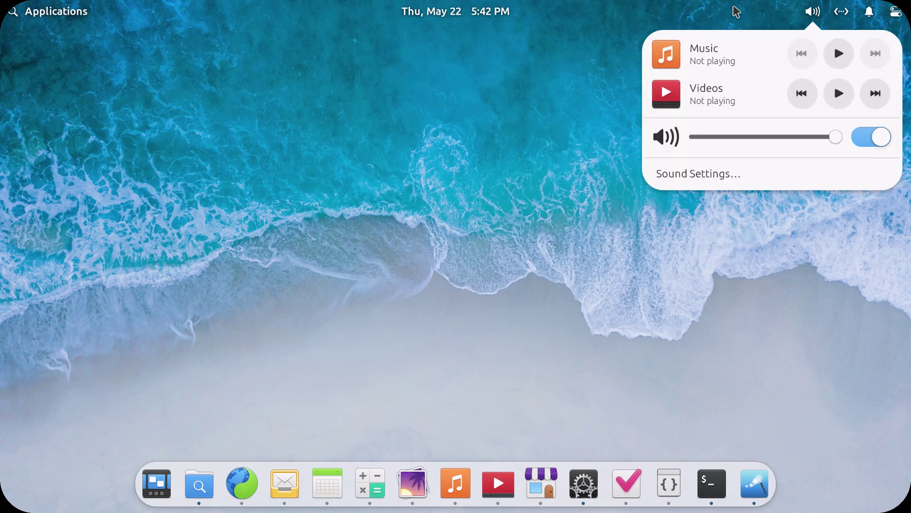
pyautogui.click(871, 138)
pyautogui.click(871, 137)
pyautogui.click(872, 138)
pyautogui.click(501, 127)
# - Show the date and time popover, page through the applications menu, and close it
pyautogui.click(463, 12)
pyautogui.click(464, 12)
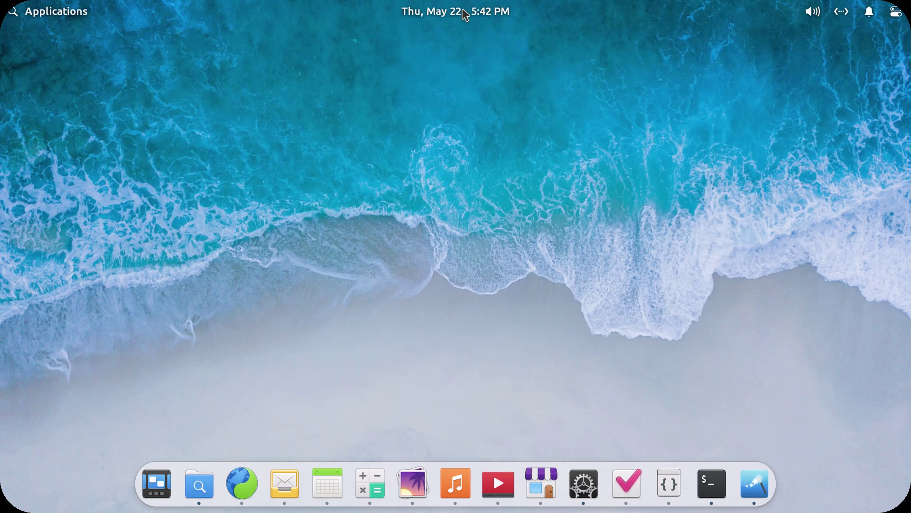
pyautogui.click(465, 12)
pyautogui.click(176, 14)
pyautogui.click(61, 13)
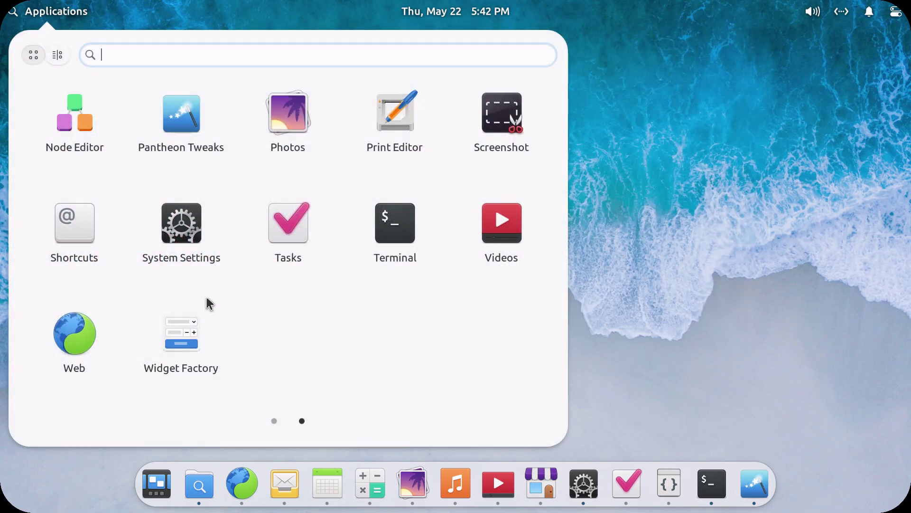
pyautogui.scroll(1, 206, 294)
pyautogui.click(658, 327)
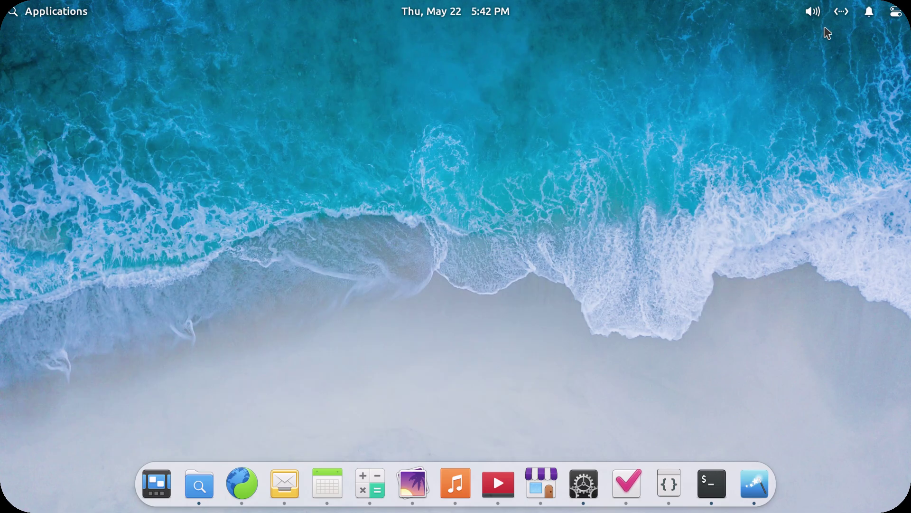
# - Switch to the file manager, select all folders in the home folder with a selection rectangle, and clear the selection
pyautogui.click(182, 483)
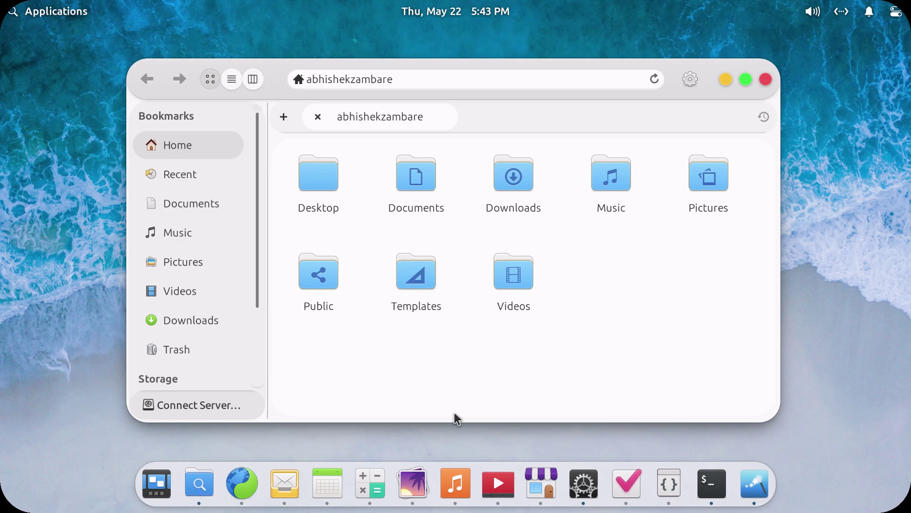
pyautogui.moveTo(678, 326); pyautogui.dragTo(302, 171)
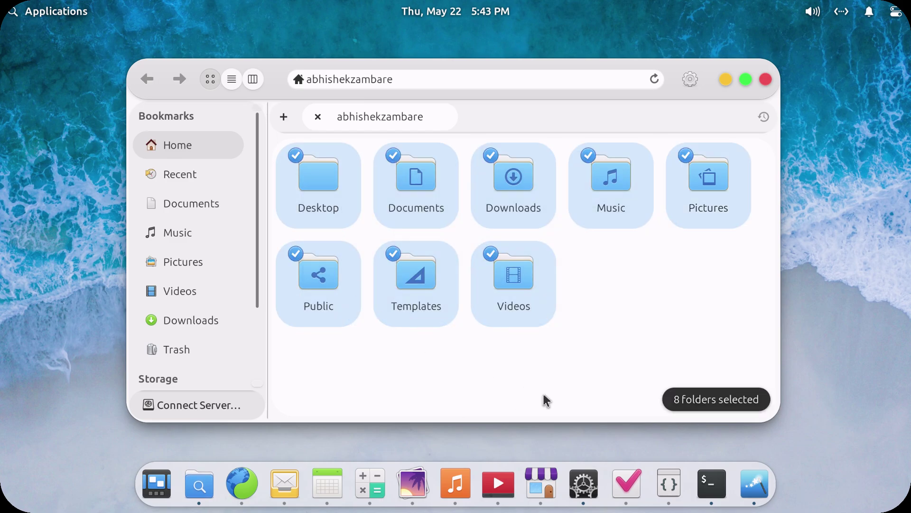
pyautogui.click(635, 356)
pyautogui.moveTo(698, 360); pyautogui.dragTo(266, 158)
pyautogui.click(631, 375)
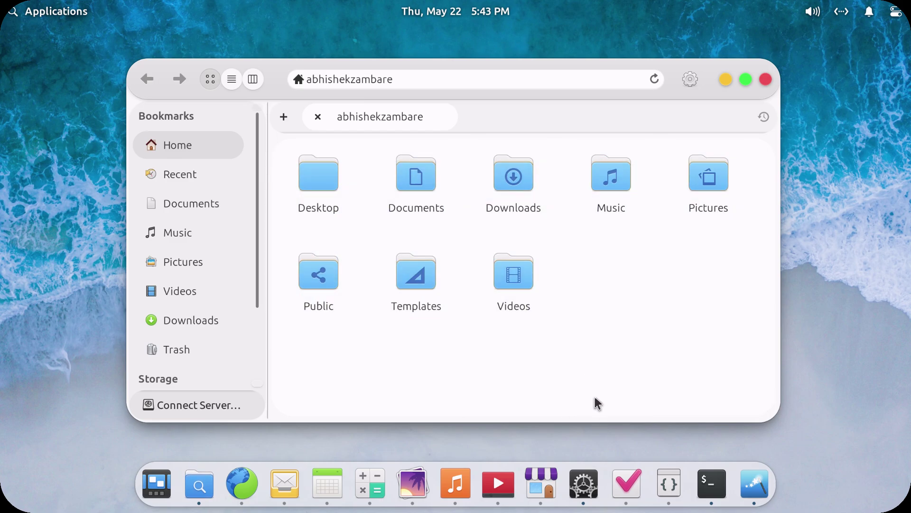
pyautogui.moveTo(560, 395); pyautogui.dragTo(341, 206)
pyautogui.click(647, 334)
# - View the Downloads folder, return to the home folder, and rectangle-select its folders before clearing the selection
pyautogui.click(518, 183)
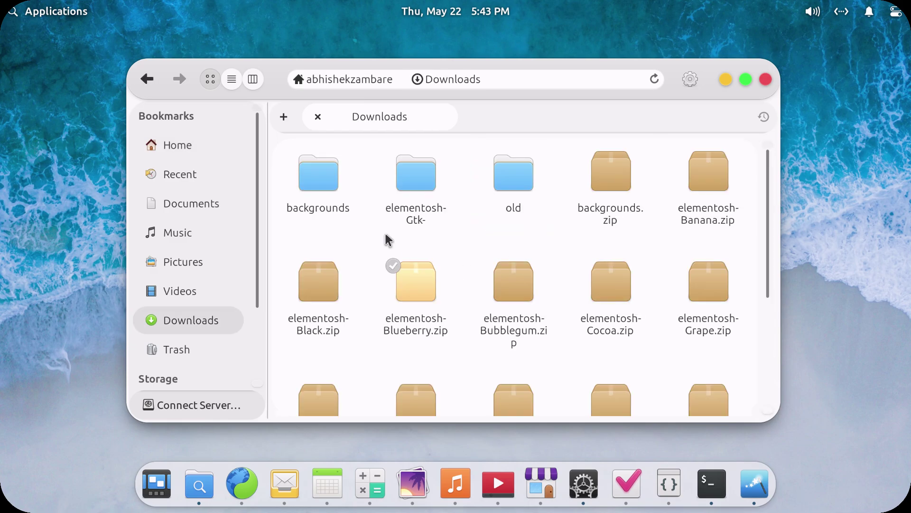
pyautogui.click(150, 80)
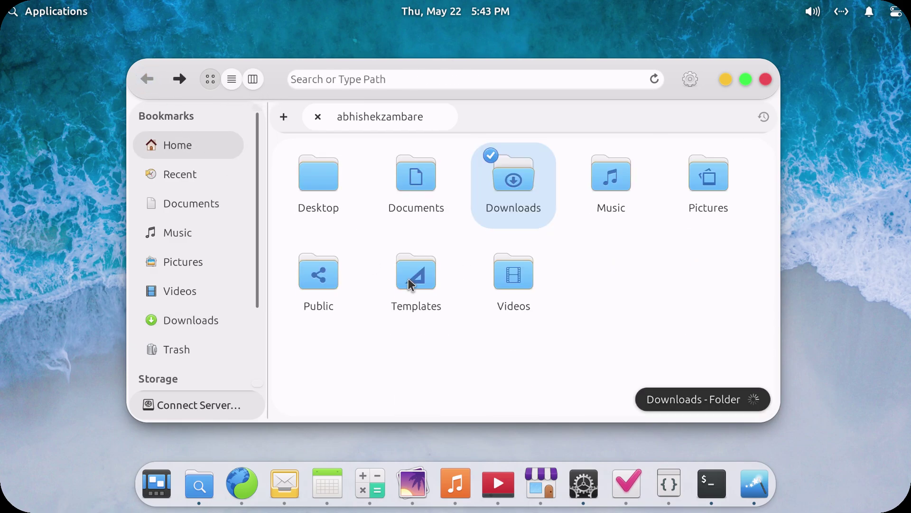
pyautogui.moveTo(693, 368); pyautogui.dragTo(315, 197)
pyautogui.click(575, 358)
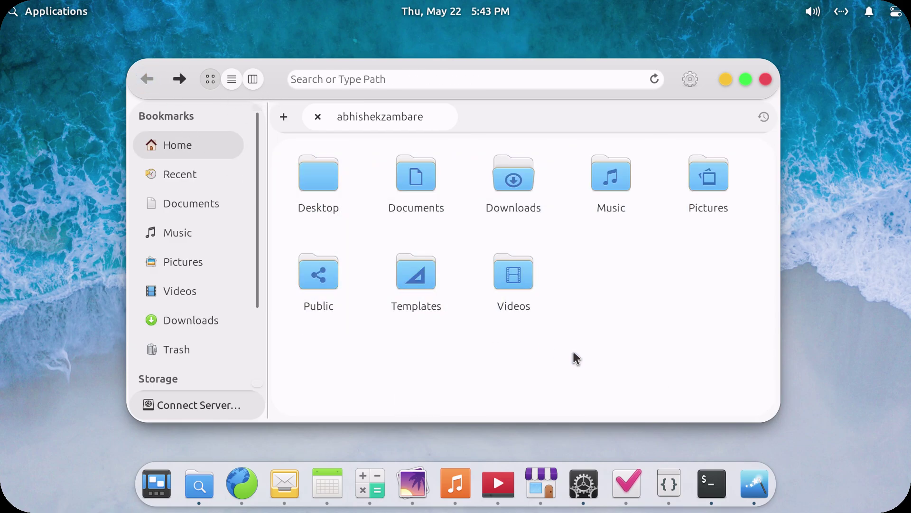
# - Show the home folder's context menu, view its Properties, and close the dialog
pyautogui.rightClick(576, 357)
pyautogui.click(483, 343)
pyautogui.rightClick(628, 309)
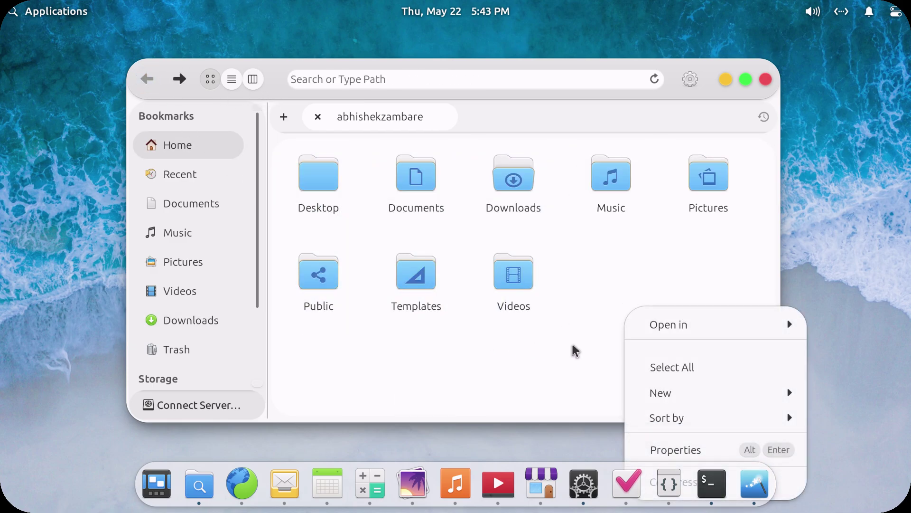
pyautogui.click(700, 447)
pyautogui.click(669, 433)
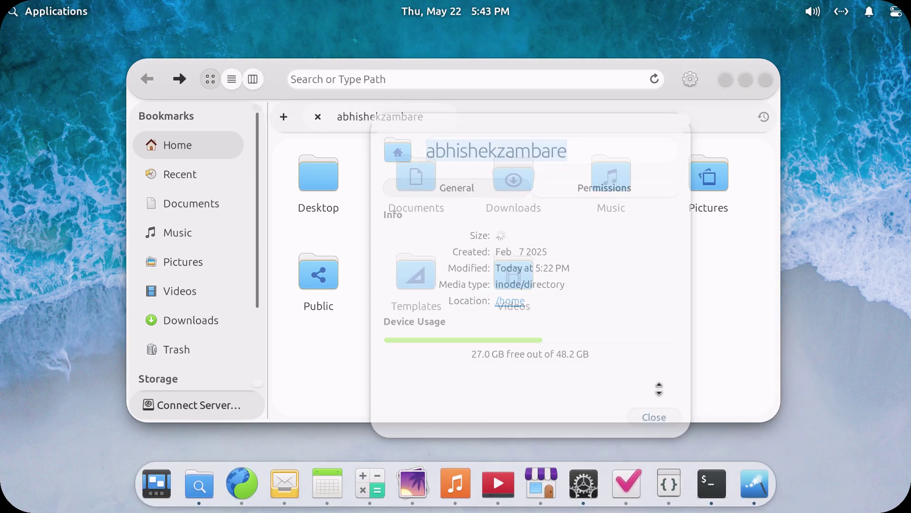
# - Enlarge the file manager's icons to 150%, return them to 100%, and minimize the window
pyautogui.click(690, 81)
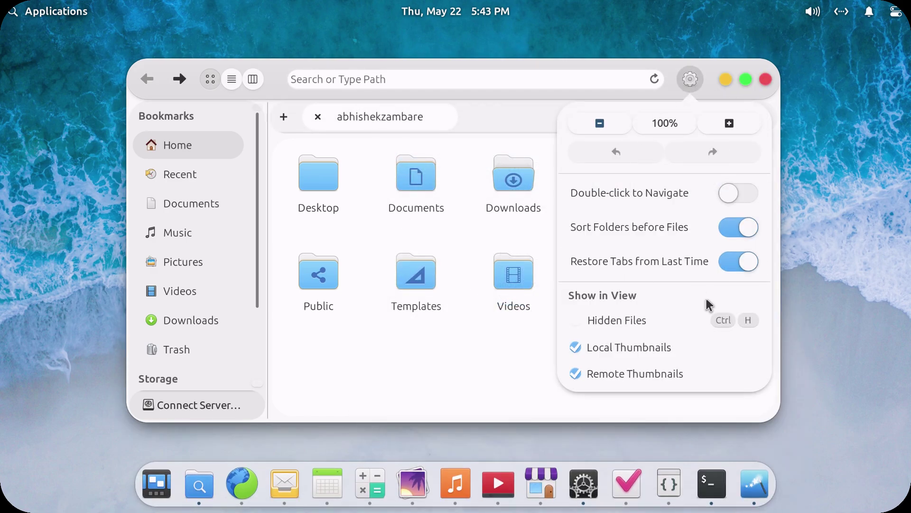
pyautogui.click(729, 125)
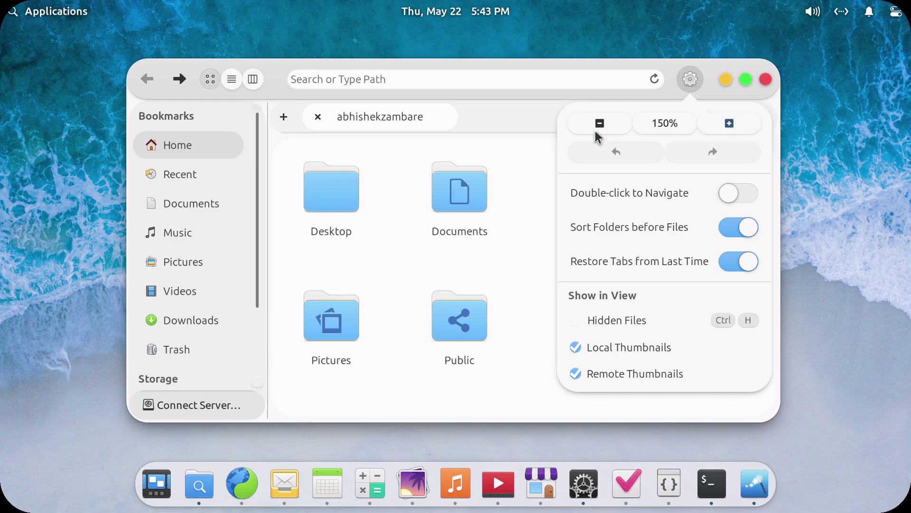
pyautogui.click(598, 125)
pyautogui.click(590, 284)
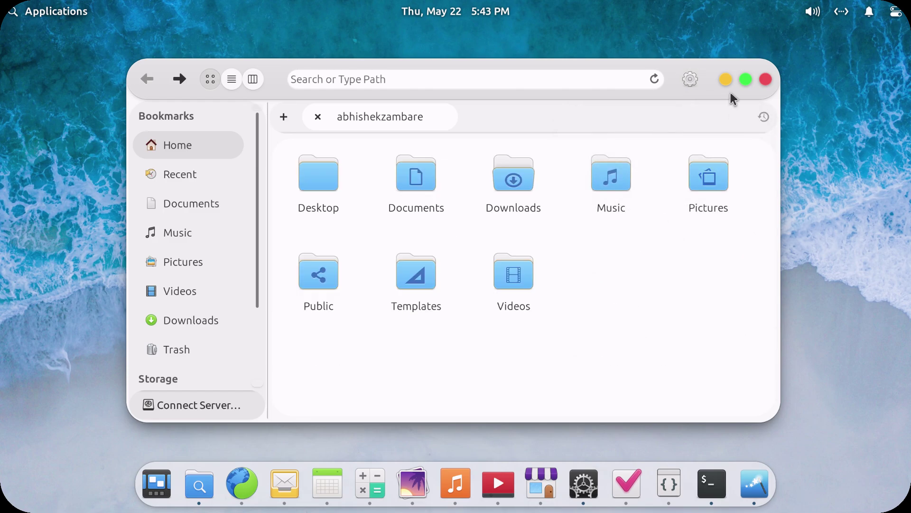
pyautogui.click(725, 79)
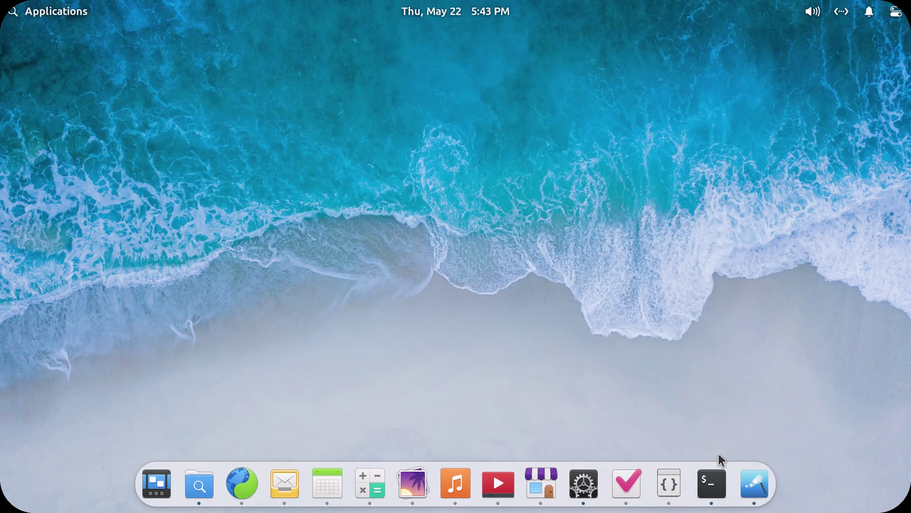
# - Minimize Pantheon Tweaks, set the turquoise curling wave wallpaper in System Settings, and minimize that window
pyautogui.click(755, 500)
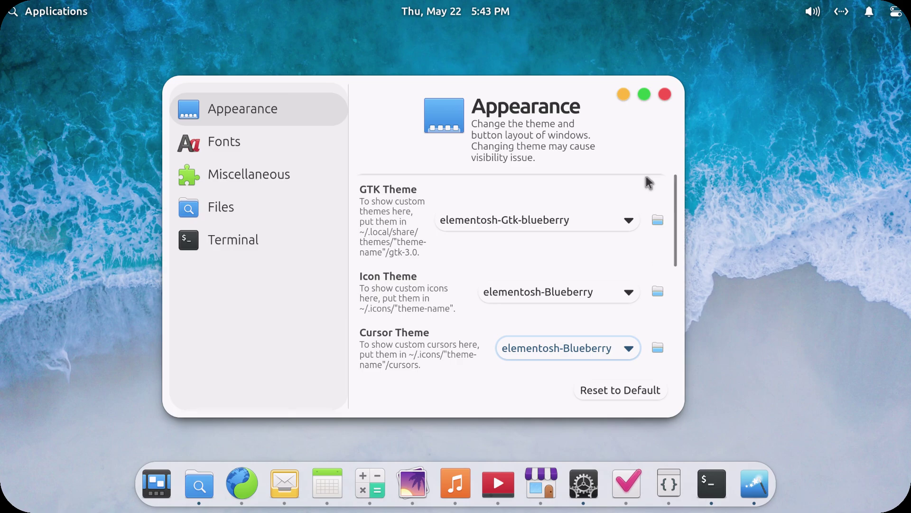
pyautogui.click(624, 95)
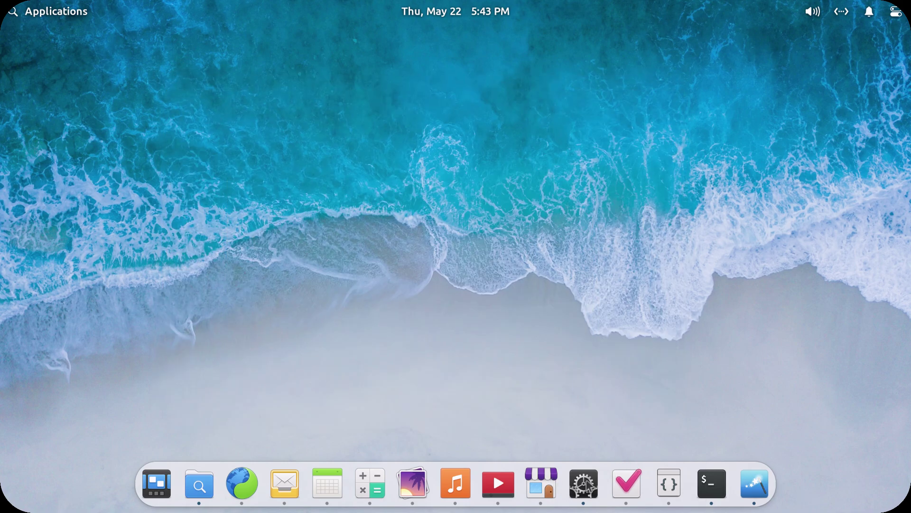
pyautogui.scroll(-5, 471, 311)
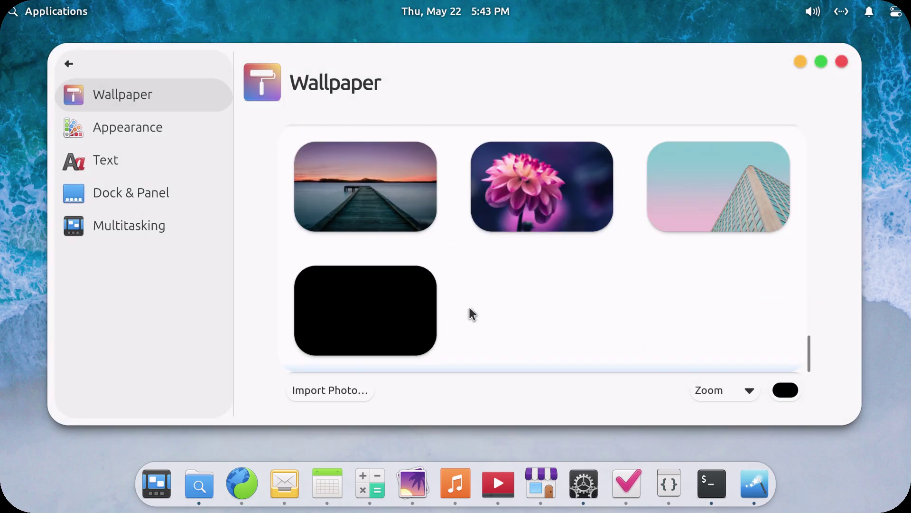
pyautogui.scroll(5, 472, 313)
pyautogui.scroll(-5, 471, 312)
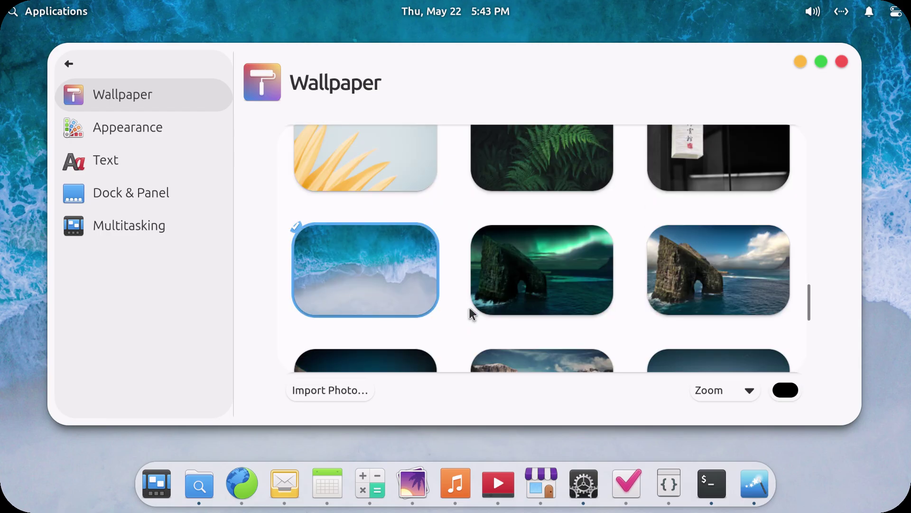
pyautogui.scroll(8, 470, 311)
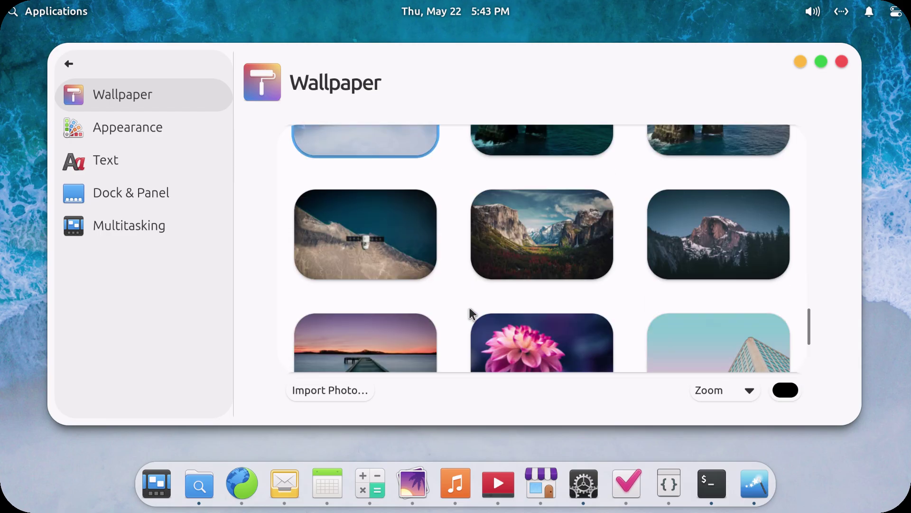
pyautogui.scroll(-3, 470, 310)
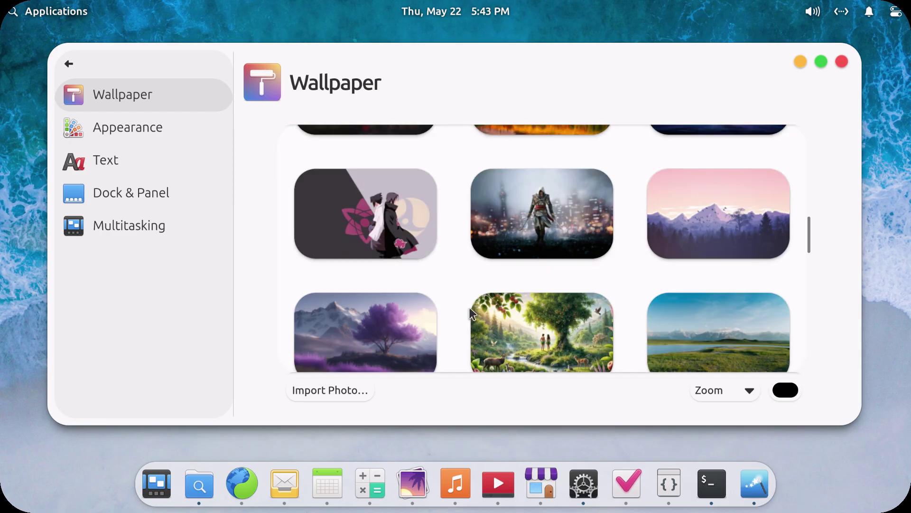
pyautogui.scroll(7, 470, 309)
pyautogui.scroll(5, 470, 312)
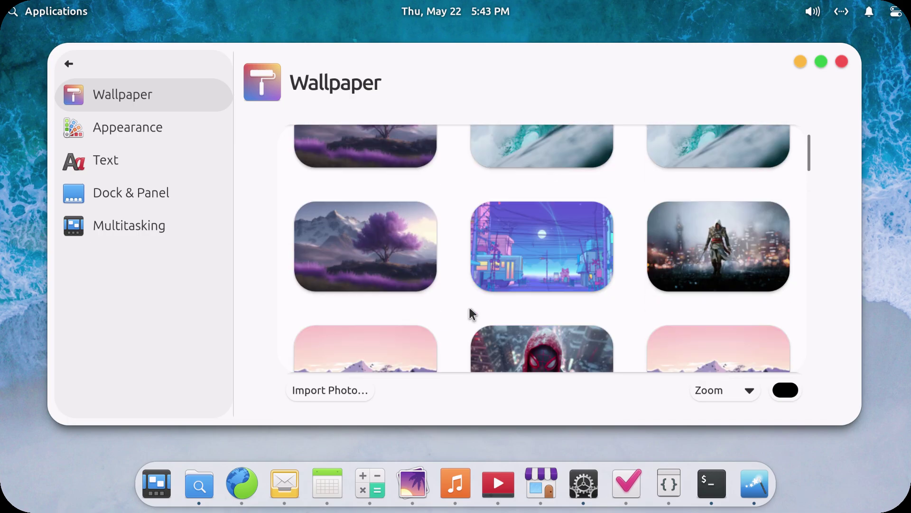
pyautogui.click(572, 193)
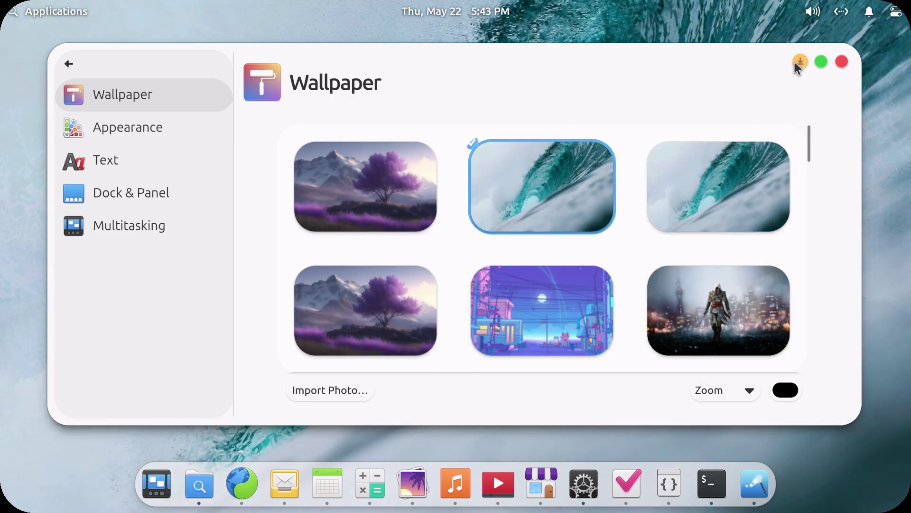
pyautogui.click(798, 62)
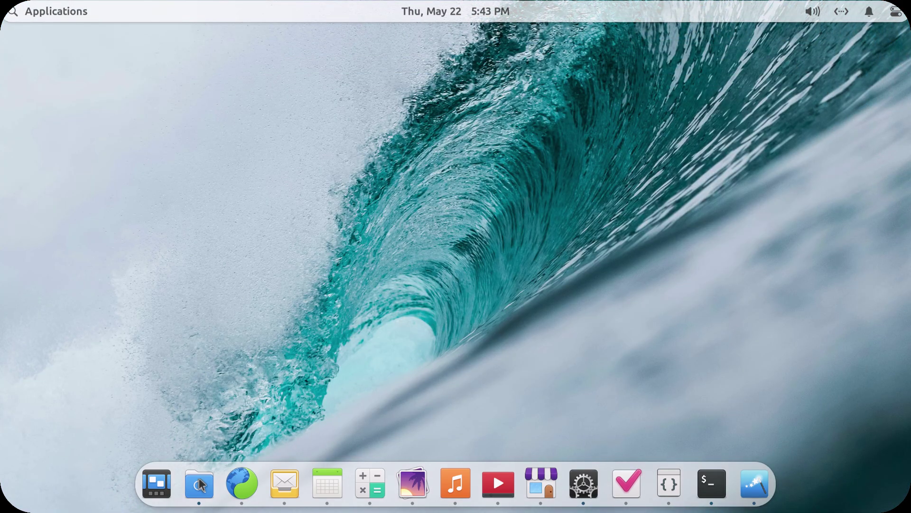
# - Show the home folder in the file manager, select several folders, clear the selection, and minimize the window
pyautogui.click(200, 484)
pyautogui.moveTo(585, 356); pyautogui.dragTo(321, 176)
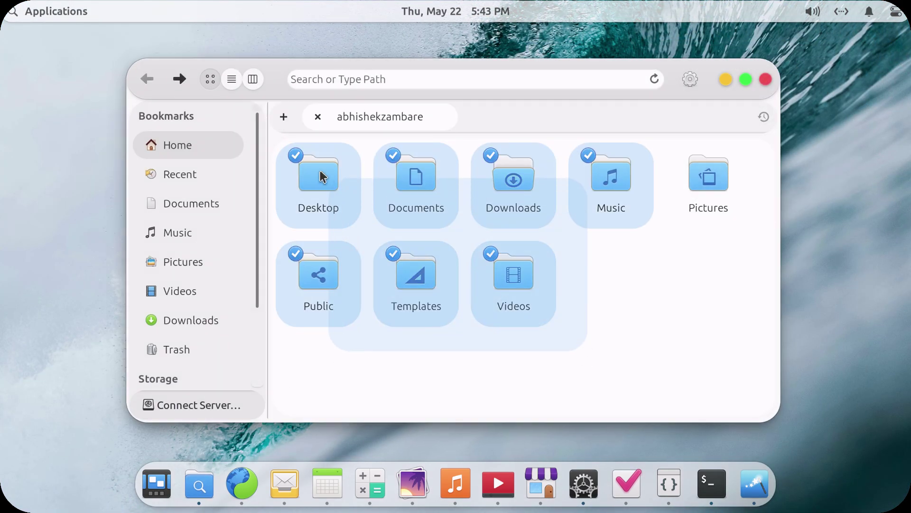
pyautogui.click(569, 310)
pyautogui.click(723, 79)
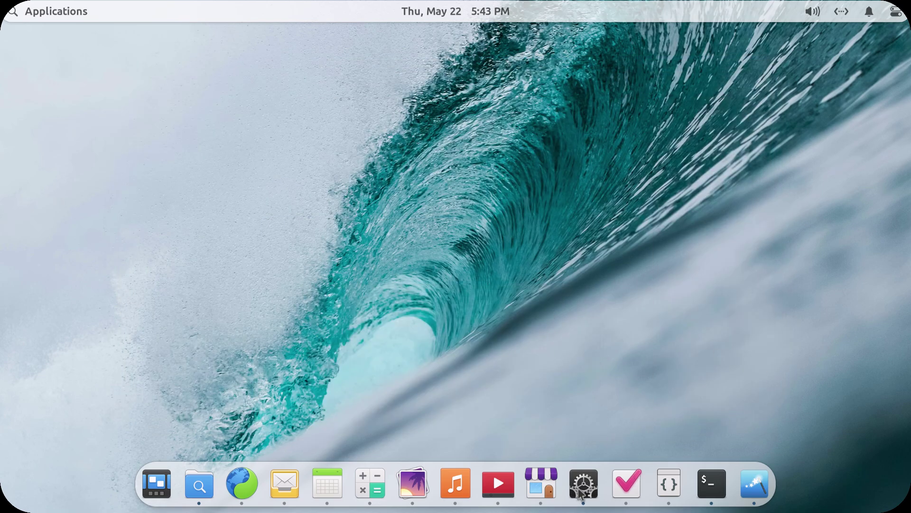
# - Switch to Pantheon Tweaks and set the GTK theme to elementosh-Gtk-bubblegum
pyautogui.click(755, 483)
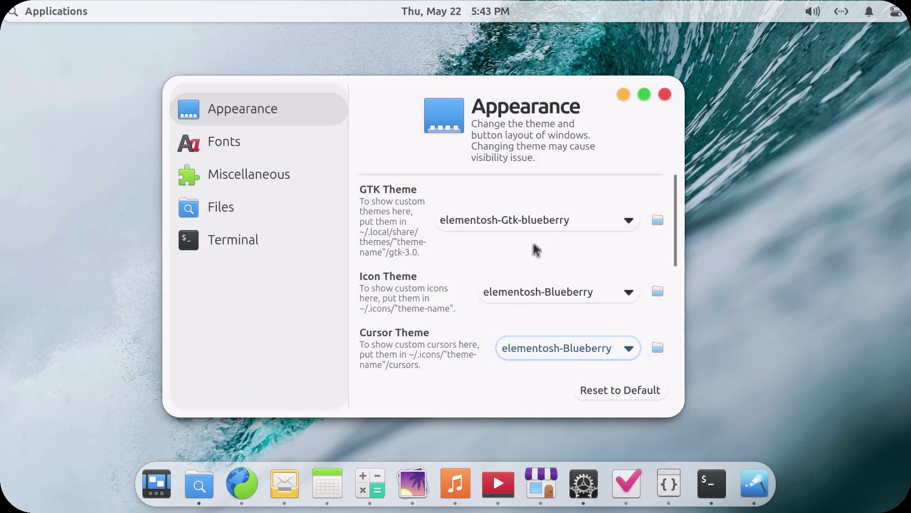
pyautogui.click(530, 219)
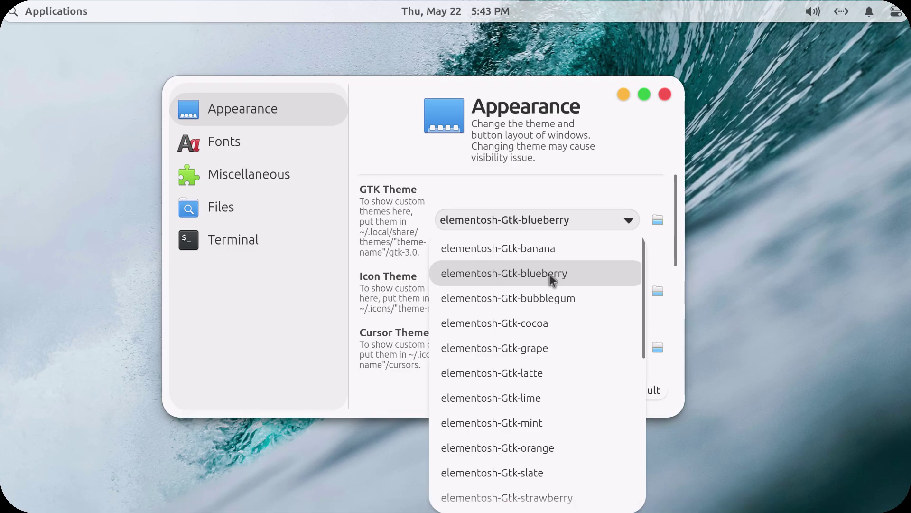
pyautogui.click(552, 297)
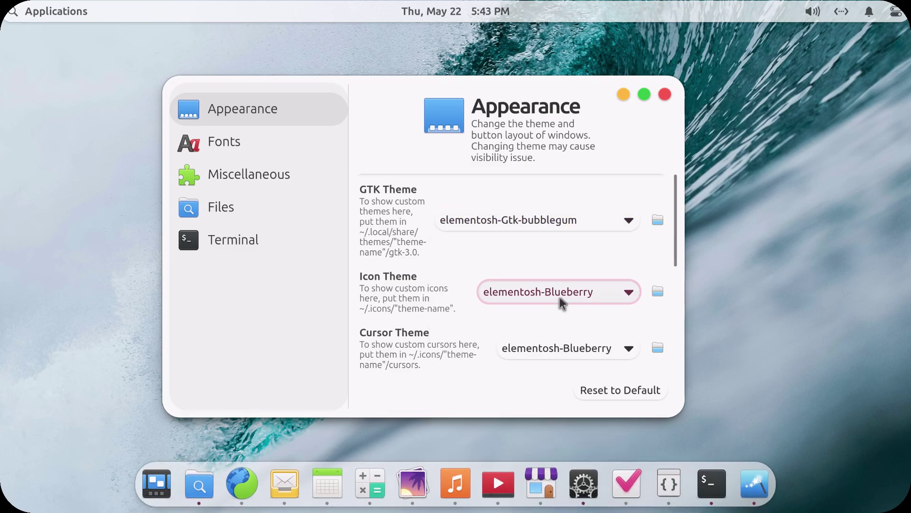
# - Set both the icon theme and the cursor theme to elementosh-Bubblegum, and minimize the window
pyautogui.click(560, 297)
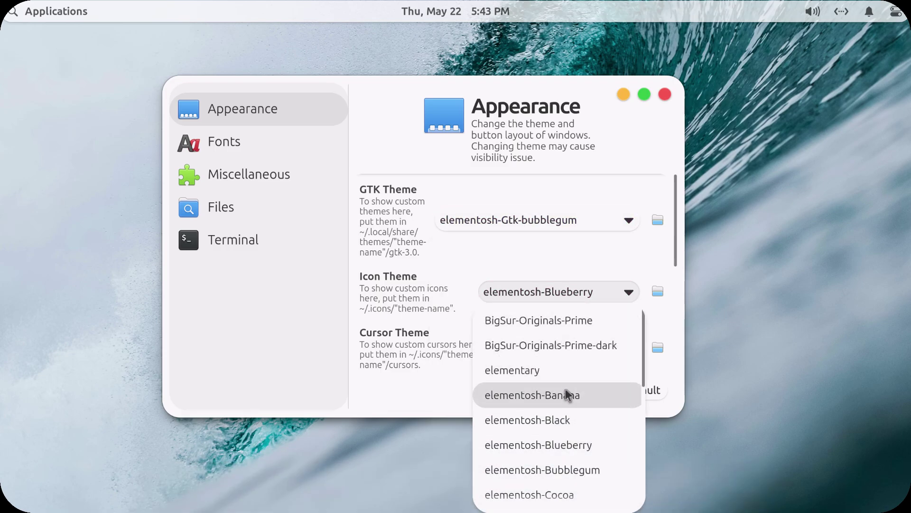
pyautogui.click(580, 463)
pyautogui.click(590, 346)
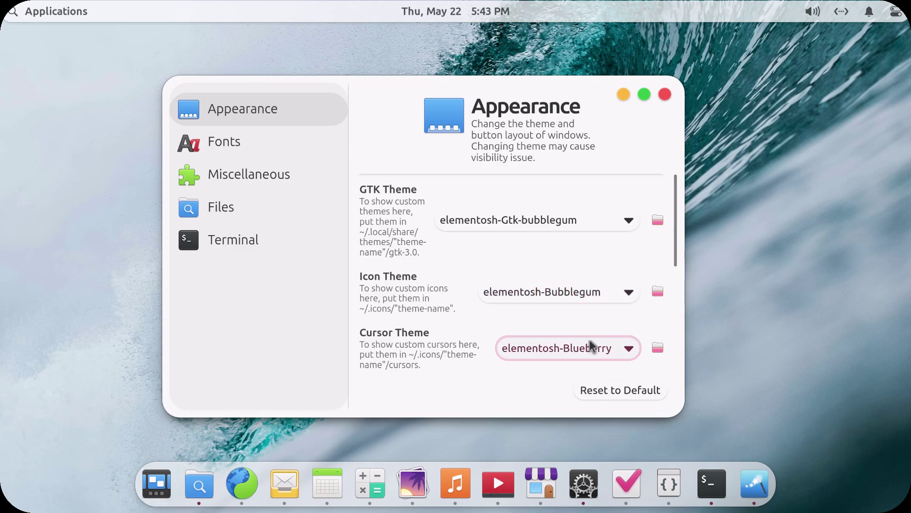
pyautogui.click(602, 475)
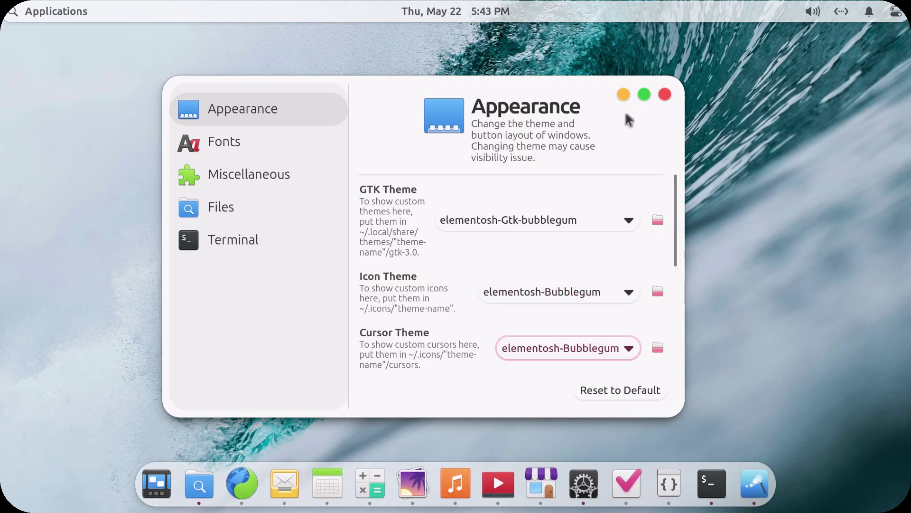
pyautogui.moveTo(567, 96); pyautogui.dragTo(598, 73)
pyautogui.click(669, 70)
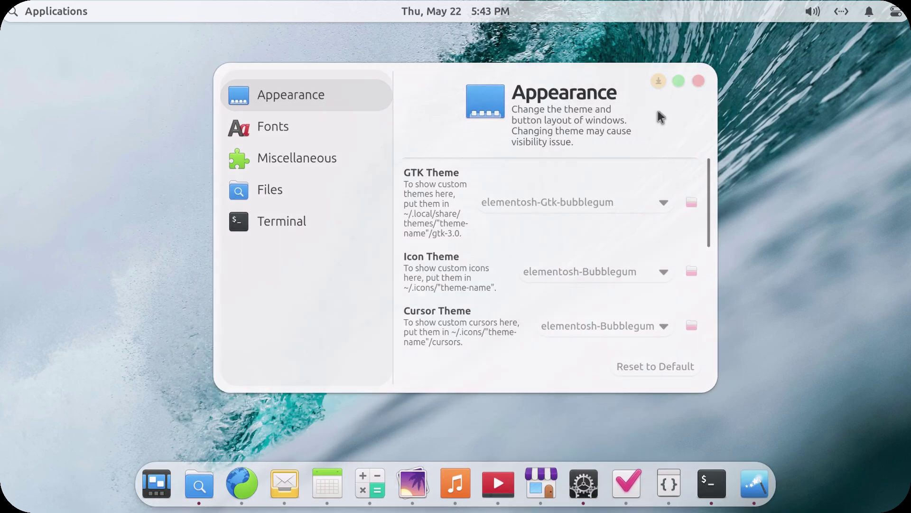
# - Try the purple tree wallpaper in System Settings, replace it with the moonlit lake under a pink sky, and minimize the window
pyautogui.click(580, 477)
pyautogui.scroll(-1, 405, 266)
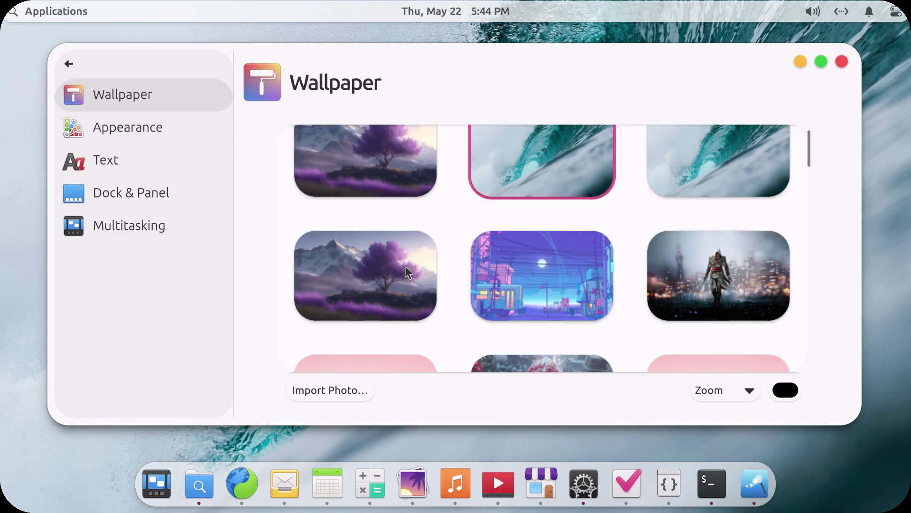
pyautogui.scroll(-5, 404, 280)
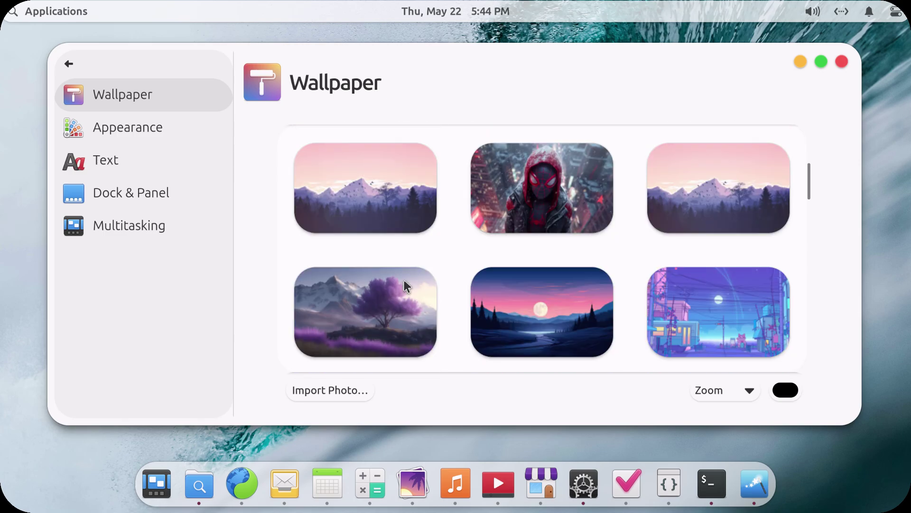
pyautogui.click(399, 323)
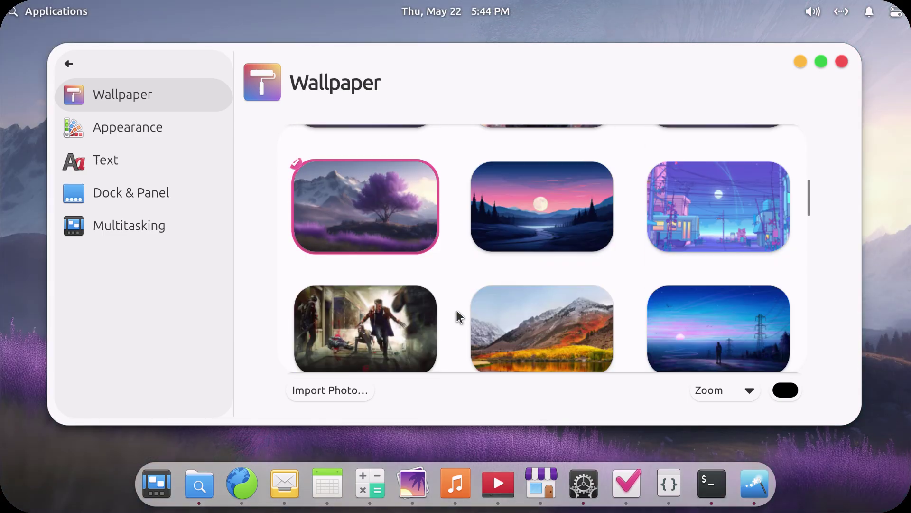
pyautogui.click(520, 293)
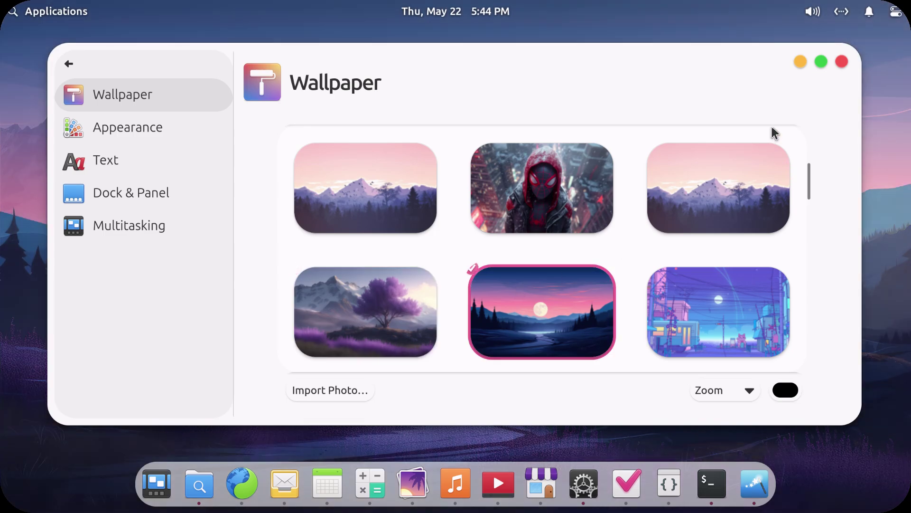
pyautogui.click(801, 61)
# - Relaunch the file manager, select several home folders and clear the selection, and look at its view options popover
pyautogui.click(214, 482)
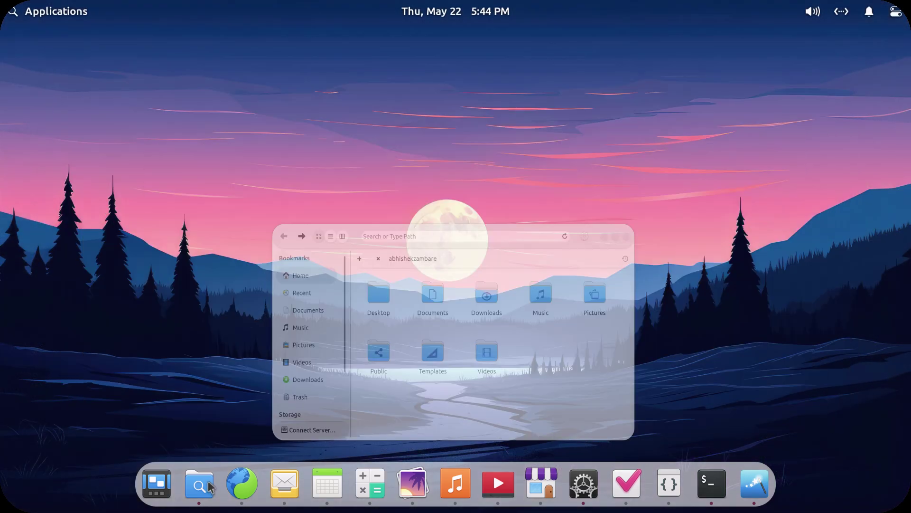
pyautogui.hotkey('ctrl', 'w')
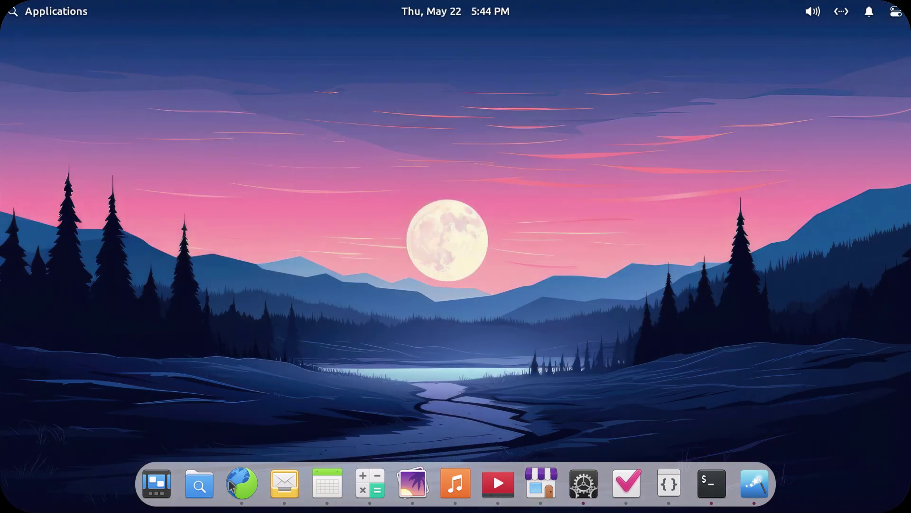
pyautogui.click(198, 486)
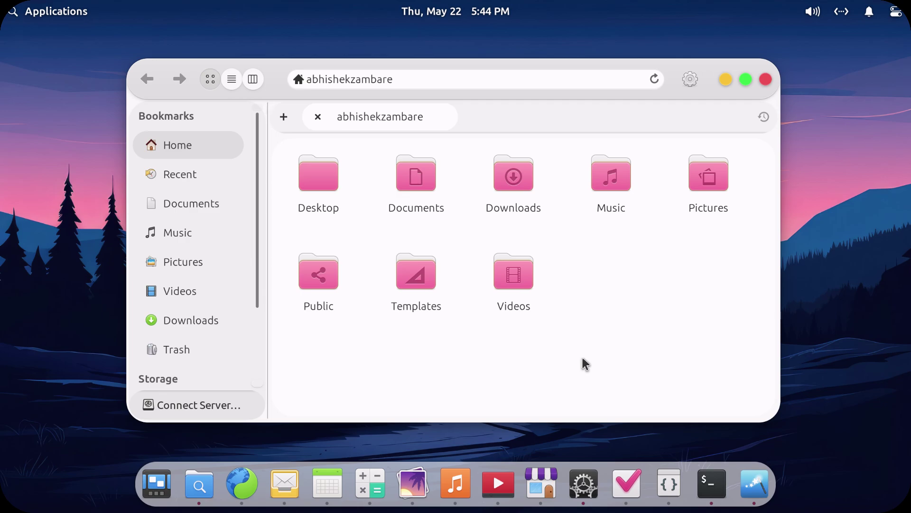
pyautogui.moveTo(585, 363); pyautogui.dragTo(302, 194)
pyautogui.click(555, 346)
pyautogui.click(690, 80)
pyautogui.click(458, 352)
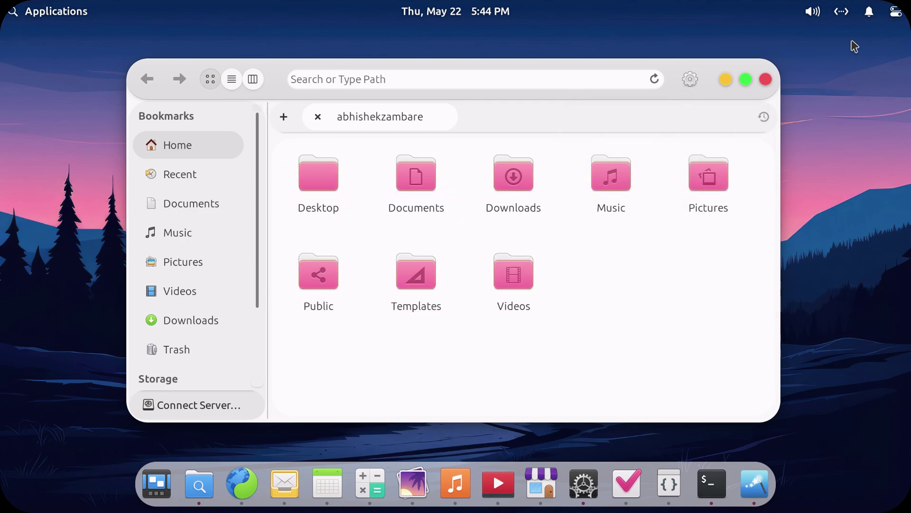
# - Look at the sound popover in the desktop panel with its volume toggle, and minimize the file manager
pyautogui.click(813, 11)
pyautogui.click(896, 11)
pyautogui.click(805, 8)
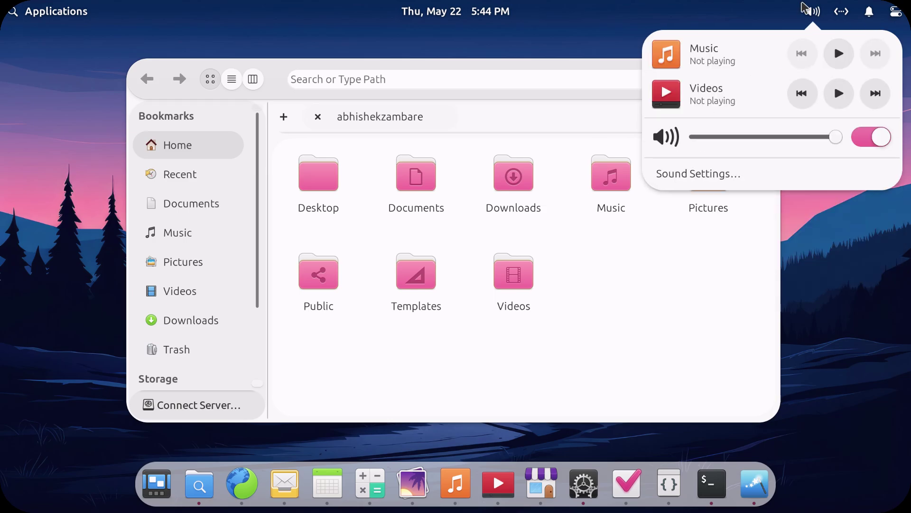
pyautogui.click(871, 138)
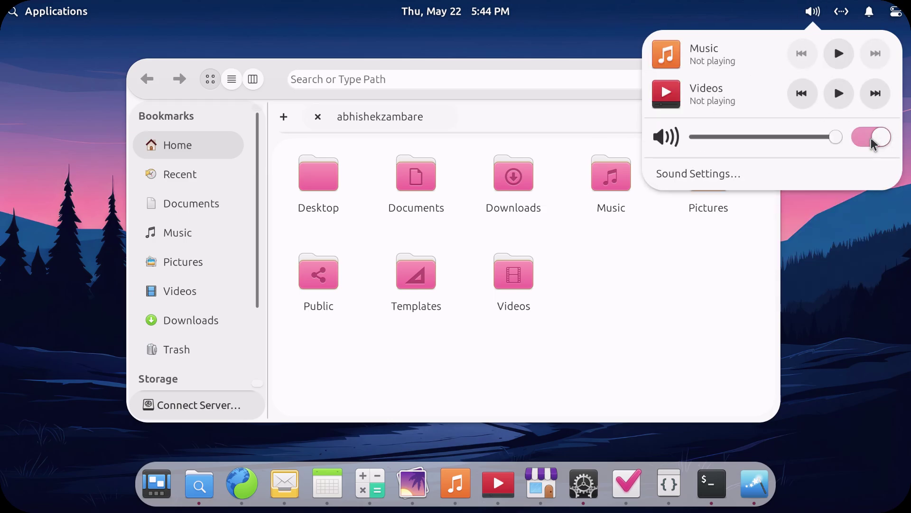
pyautogui.click(802, 8)
pyautogui.click(729, 78)
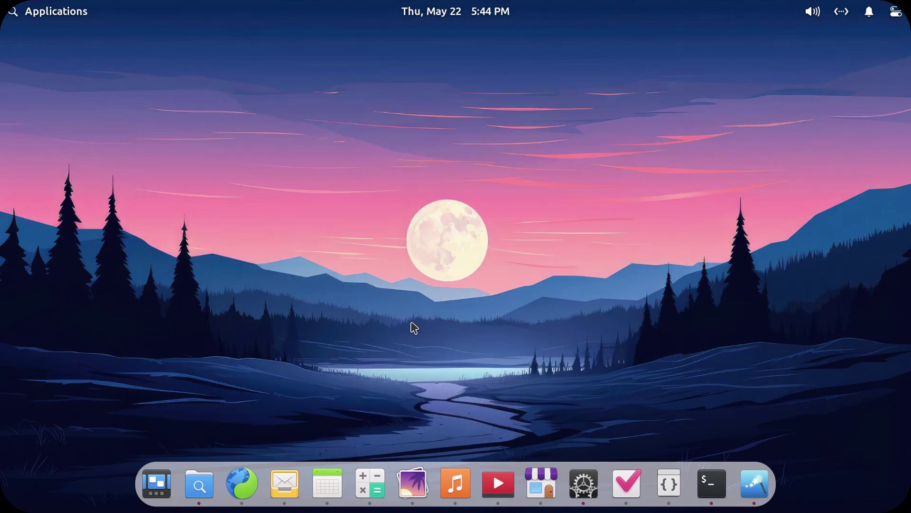
pyautogui.click(195, 491)
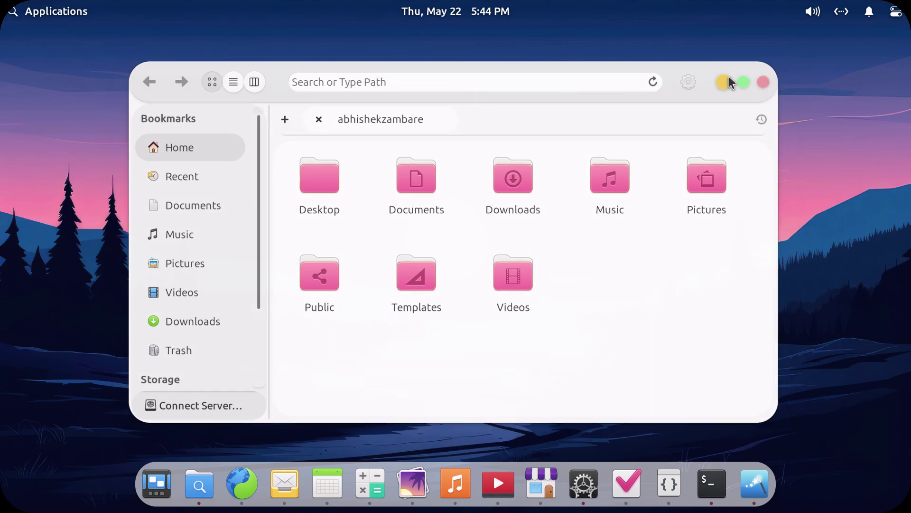
pyautogui.click(726, 79)
# - Set the two-tone wallpaper with two anime figures back to back in System Settings, and minimize the window
pyautogui.click(589, 485)
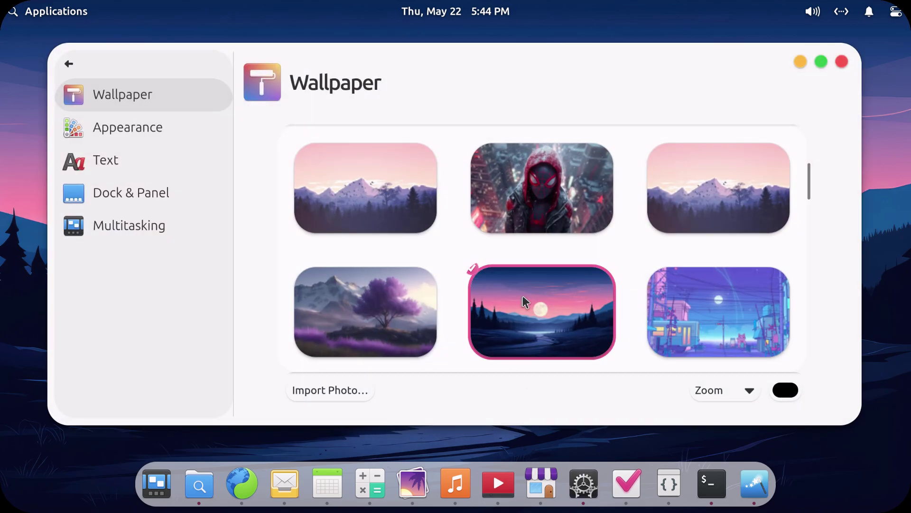
pyautogui.scroll(-5, 525, 301)
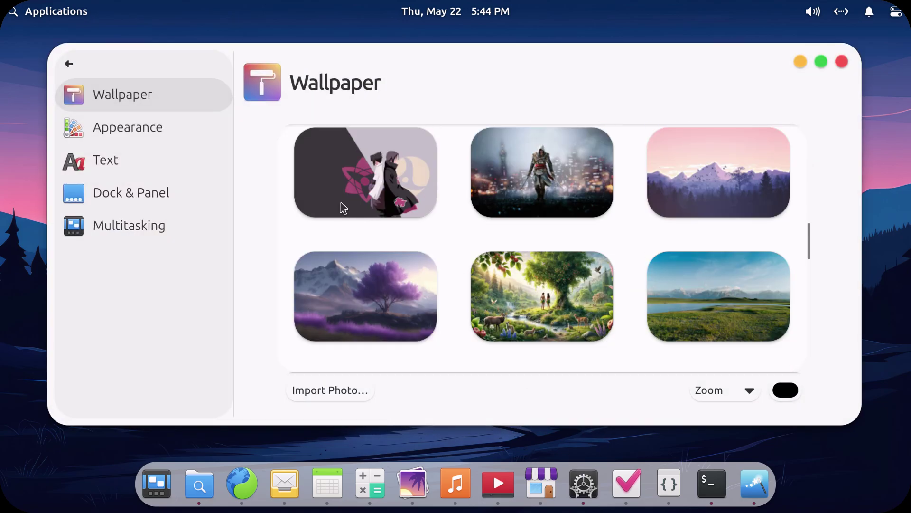
pyautogui.click(344, 207)
pyautogui.click(802, 62)
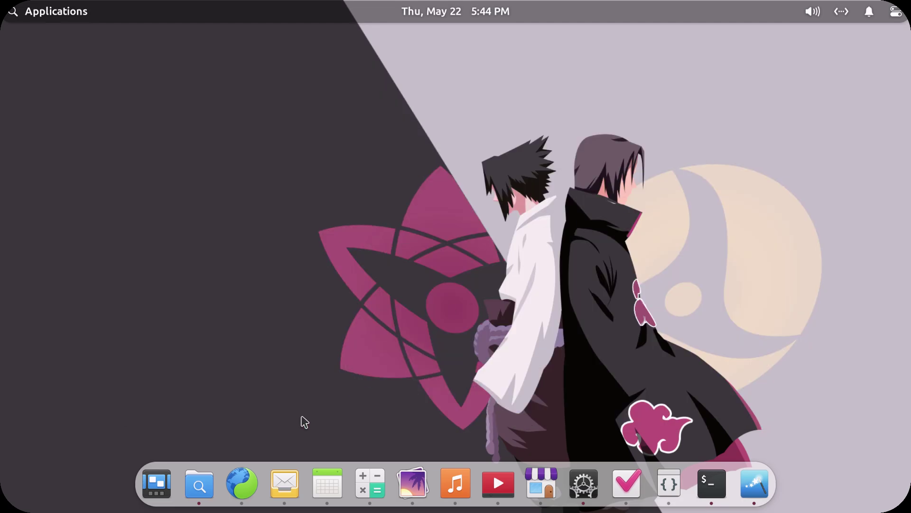
# - Show the file manager over the anime wallpaper, select several home folders, clear the selection, and minimize it
pyautogui.click(198, 489)
pyautogui.moveTo(607, 343); pyautogui.dragTo(326, 189)
pyautogui.click(604, 318)
pyautogui.click(724, 80)
# - Restore the file manager, select the Public, Templates and Videos folders and clear them, view the options popover, and minimize the window
pyautogui.click(198, 488)
pyautogui.moveTo(610, 341); pyautogui.dragTo(280, 239)
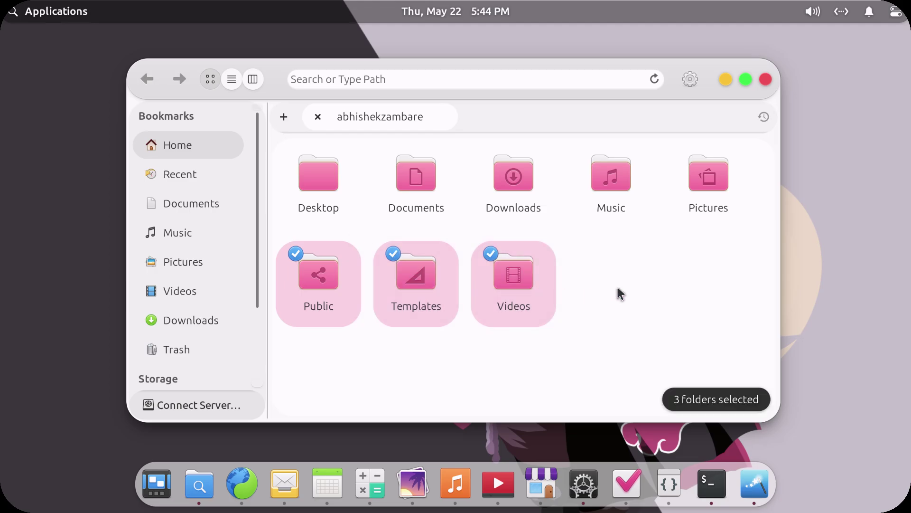
pyautogui.click(618, 291)
pyautogui.click(694, 79)
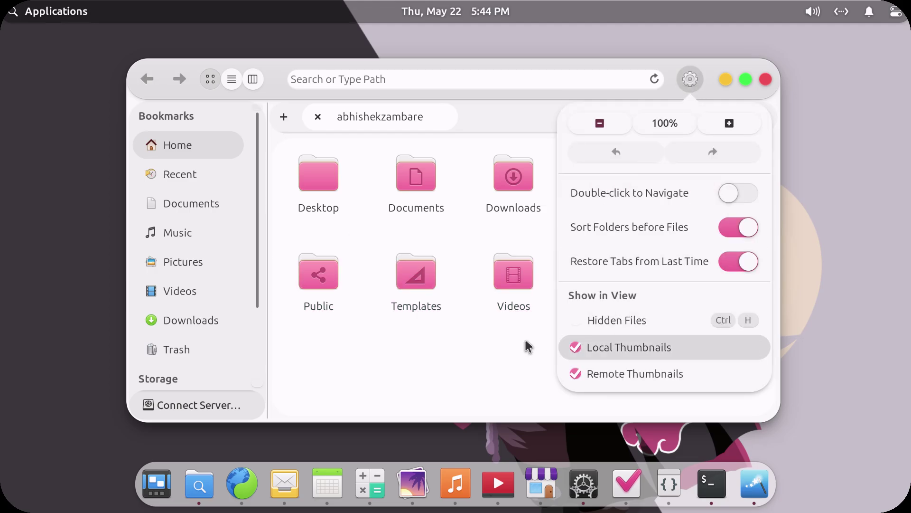
pyautogui.click(475, 344)
pyautogui.click(726, 80)
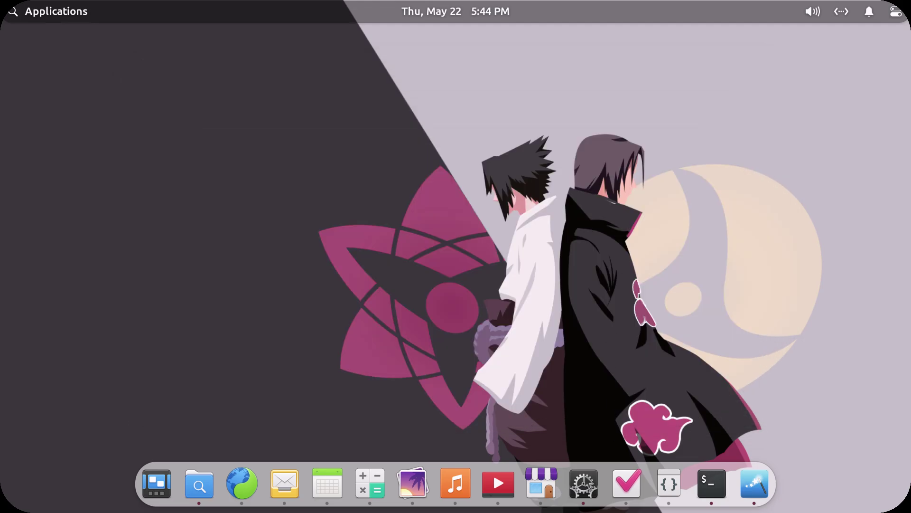
# - Set the pink-sky mountain and forest wallpaper in System Settings, and minimize the window
pyautogui.click(583, 484)
pyautogui.scroll(-3, 535, 281)
pyautogui.scroll(3, 665, 213)
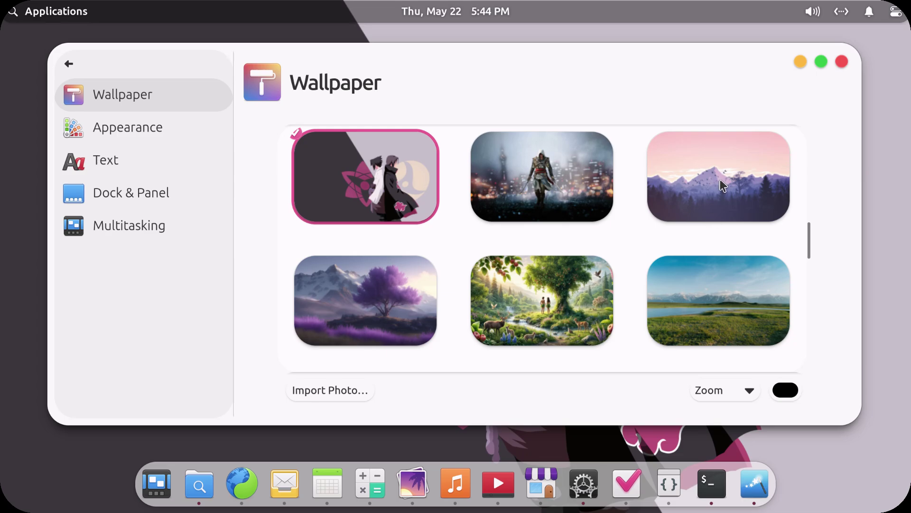
pyautogui.click(720, 178)
pyautogui.click(800, 62)
# - Show the file manager over the pink wallpaper, select and deselect folders, minimize it, and look at the clock popover
pyautogui.click(199, 485)
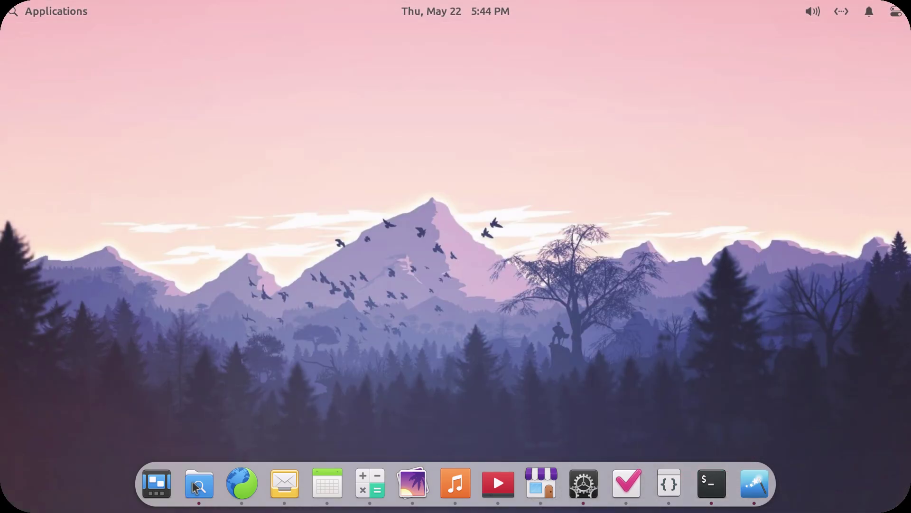
pyautogui.moveTo(600, 322); pyautogui.dragTo(332, 204)
pyautogui.click(662, 323)
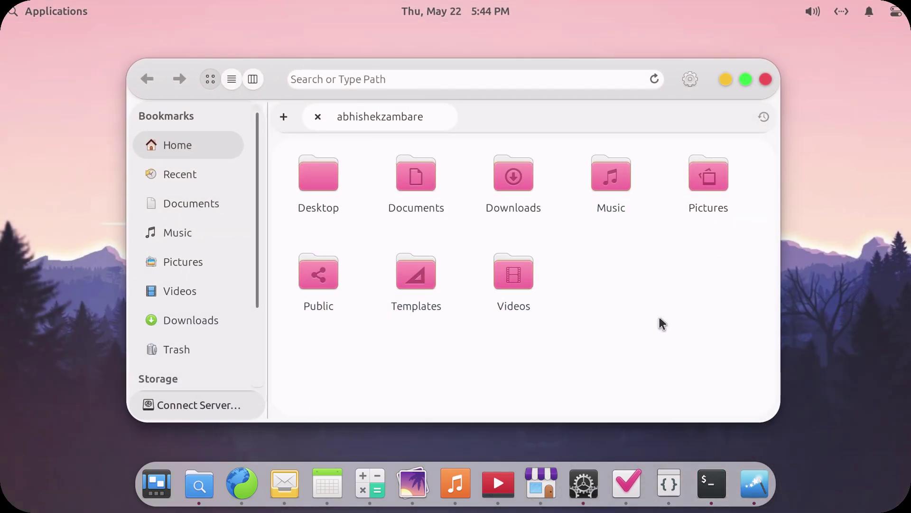
pyautogui.click(726, 79)
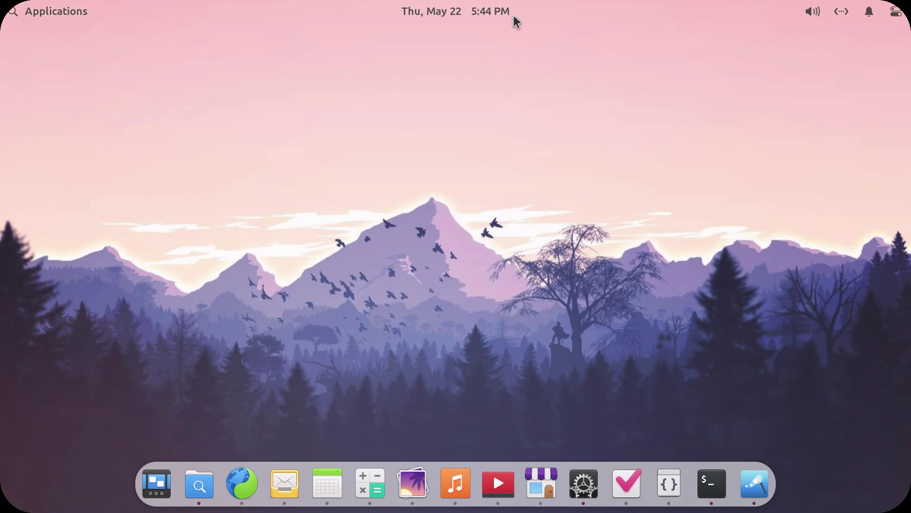
pyautogui.click(473, 12)
pyautogui.click(474, 10)
# - Switch to Pantheon Tweaks and set the GTK theme to elementosh-Gtk-cocoa
pyautogui.click(575, 492)
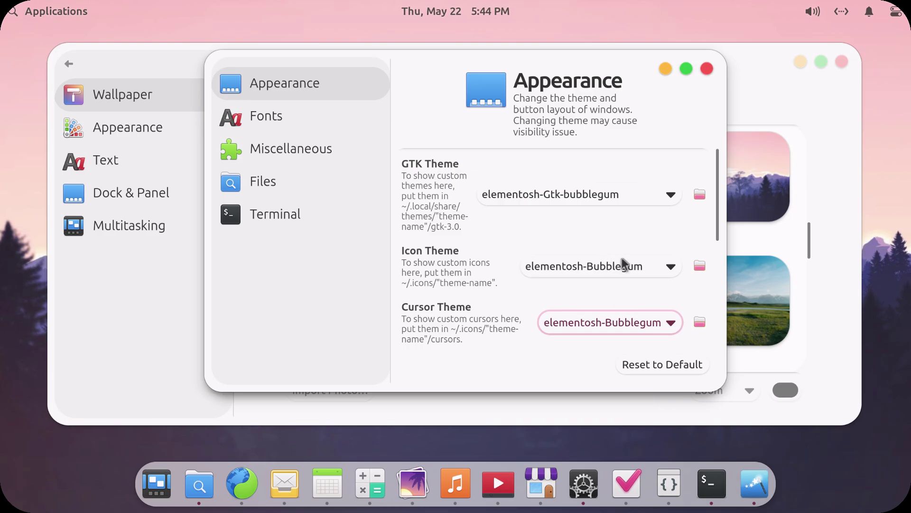
pyautogui.click(602, 198)
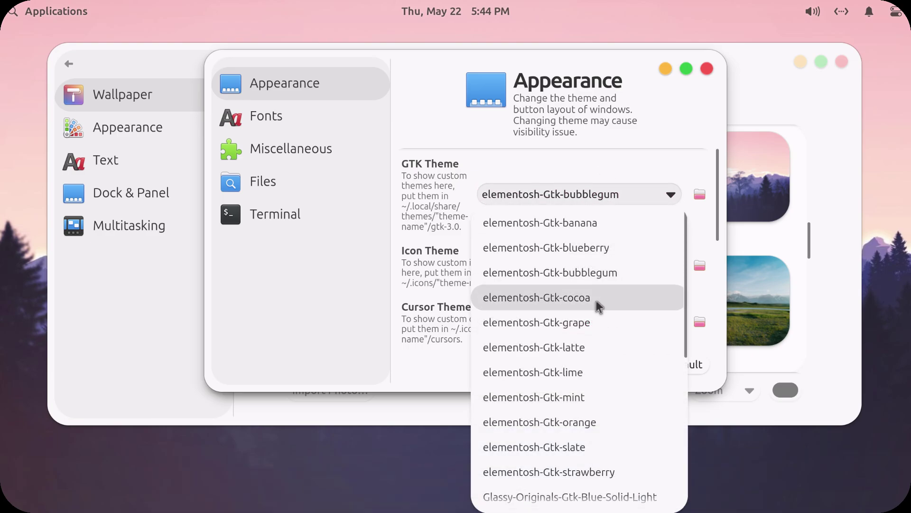
pyautogui.click(597, 296)
# - Set both the icon theme and the cursor theme to elementosh-Cocoa, and minimize Pantheon Tweaks
pyautogui.click(619, 264)
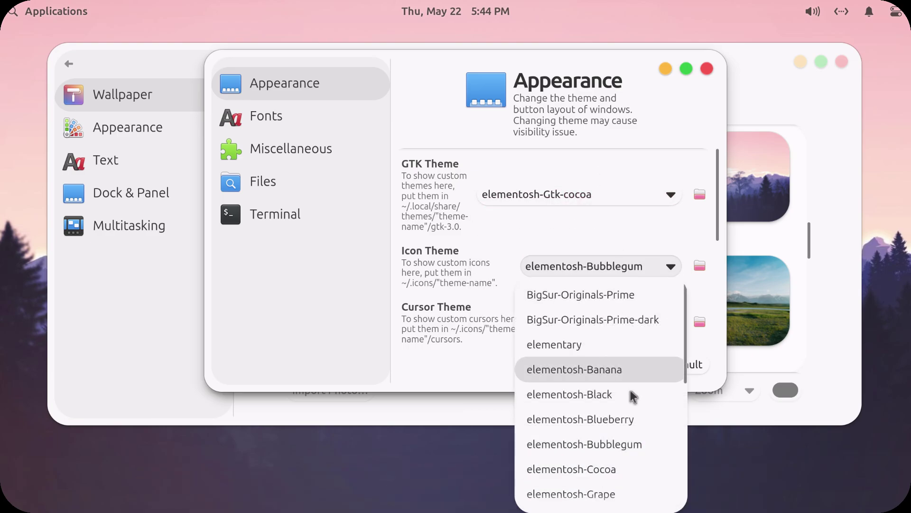
pyautogui.click(619, 468)
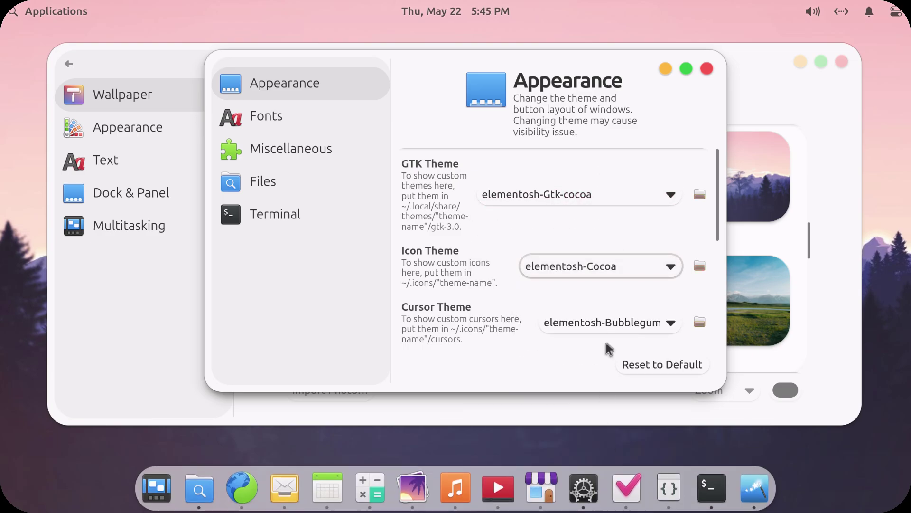
pyautogui.click(631, 324)
pyautogui.click(638, 476)
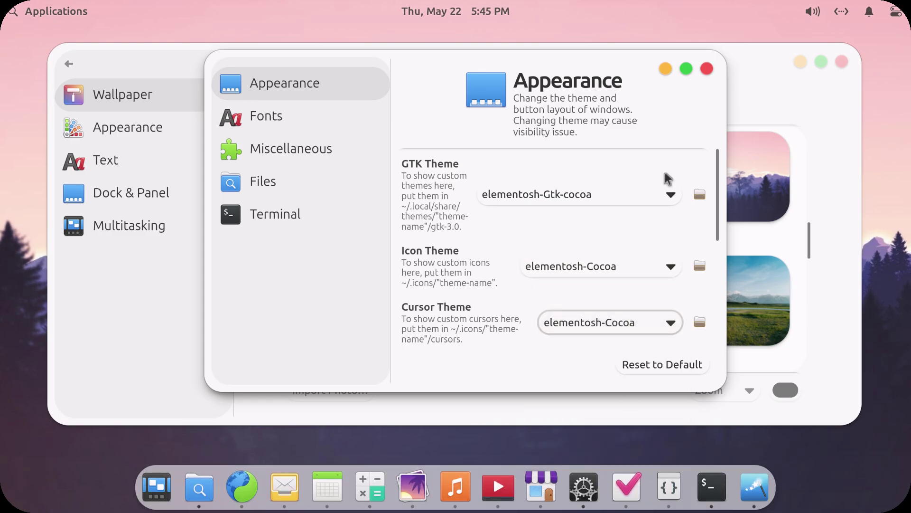
pyautogui.click(666, 66)
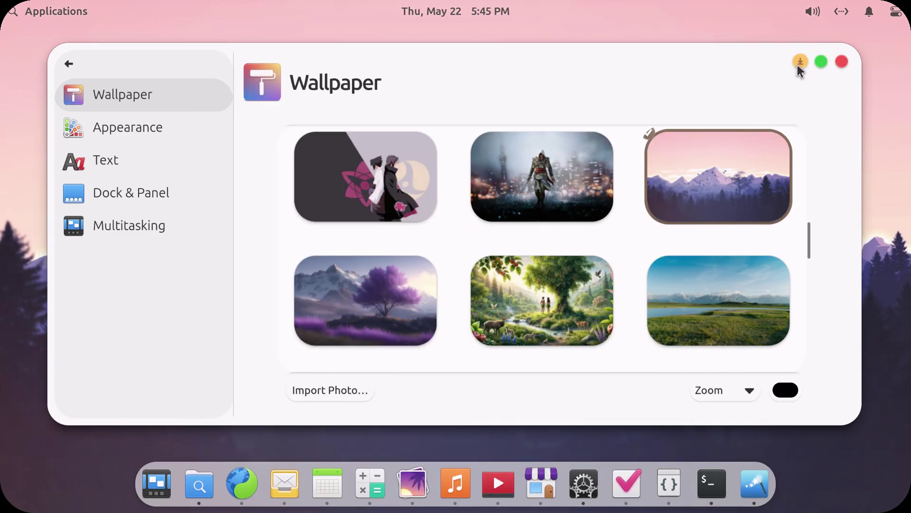
# - Set the hooded assassin in the rainy city as wallpaper, and minimize System Settings
pyautogui.scroll(-2, 592, 219)
pyautogui.scroll(3, 590, 212)
pyautogui.click(563, 206)
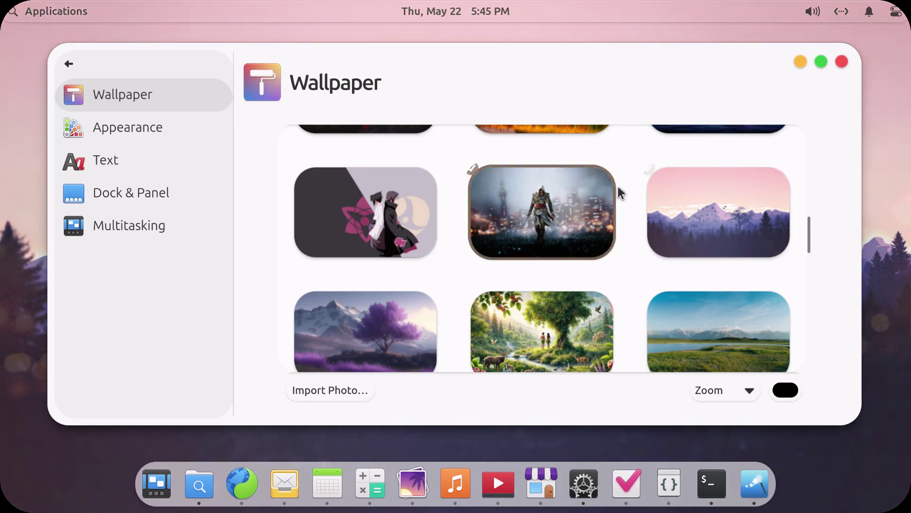
pyautogui.click(800, 62)
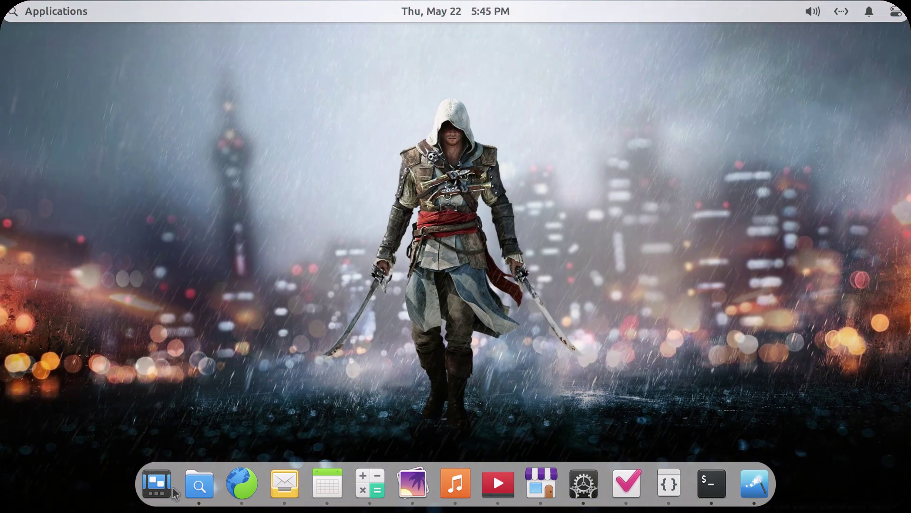
# - Relaunch the file manager to show the cocoa folders, select and deselect groups of folders, and minimize the window
pyautogui.click(199, 484)
pyautogui.hotkey('ctrl', 'q')
pyautogui.click(199, 484)
pyautogui.moveTo(603, 344); pyautogui.dragTo(302, 151)
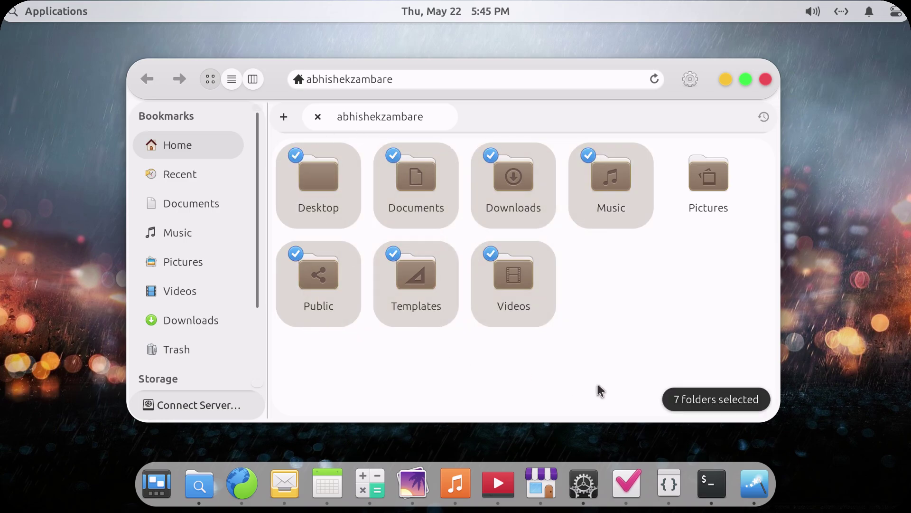
pyautogui.click(653, 354)
pyautogui.moveTo(653, 354); pyautogui.dragTo(345, 157)
pyautogui.click(631, 304)
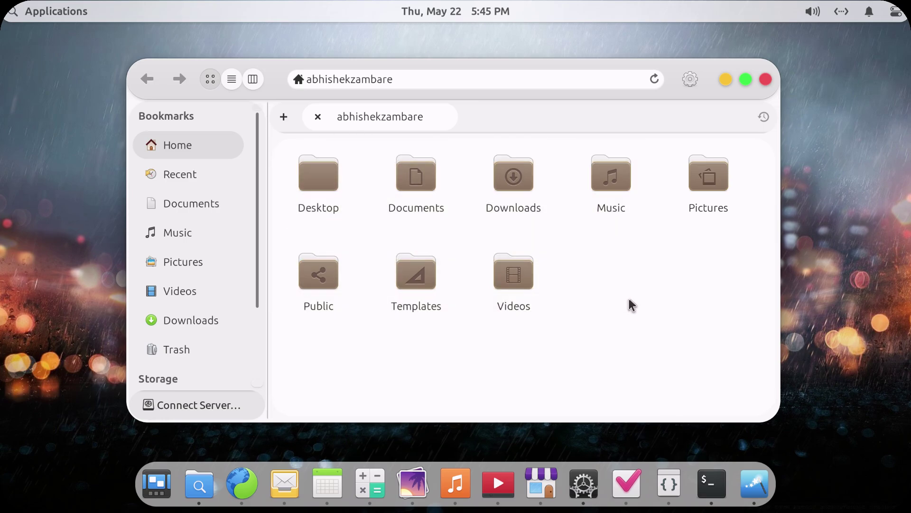
pyautogui.click(723, 80)
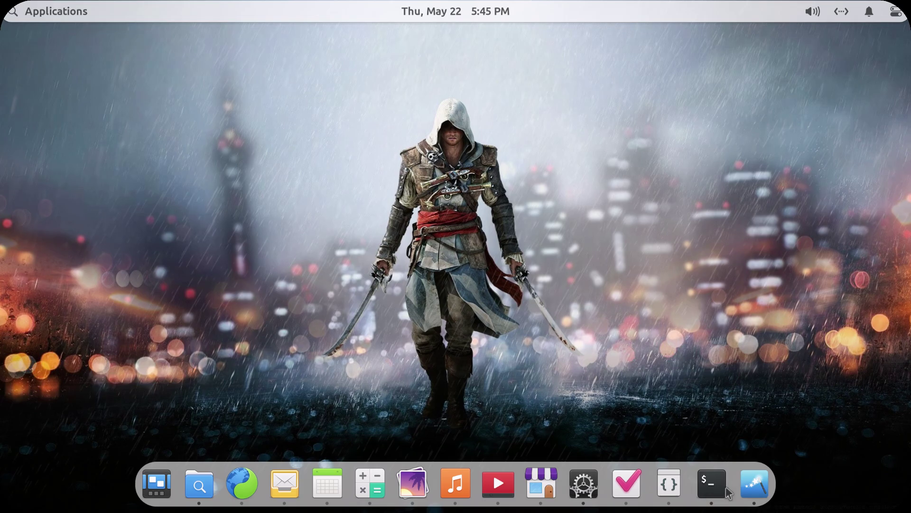
# - Set the sand dunes with footprints and dry grass as wallpaper in System Settings
pyautogui.click(584, 489)
pyautogui.scroll(-5, 514, 308)
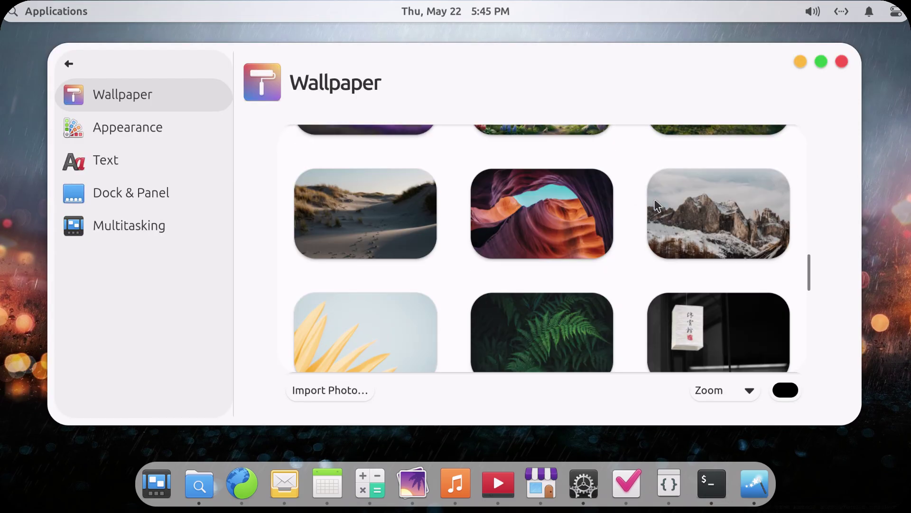
pyautogui.click(370, 214)
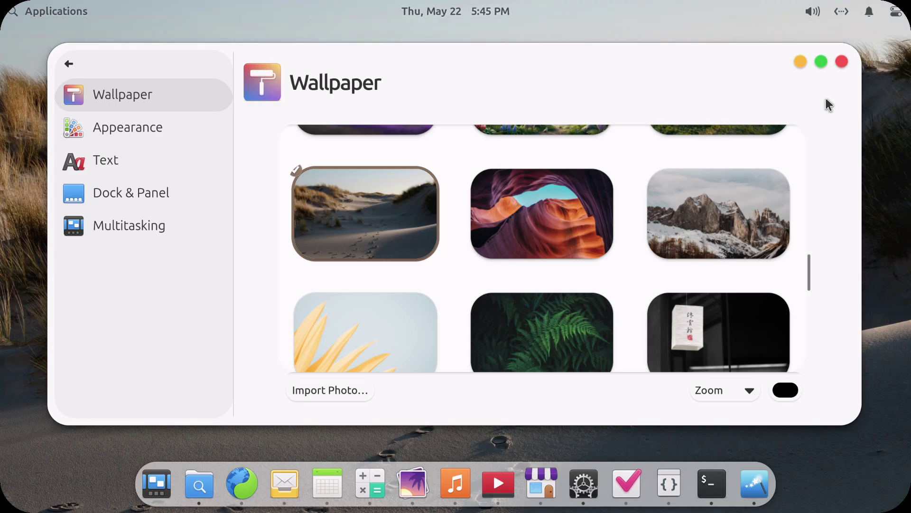
# - Minimize System Settings, show the file manager over the dunes wallpaper, select and deselect a group of folders, and minimize the window
pyautogui.click(800, 63)
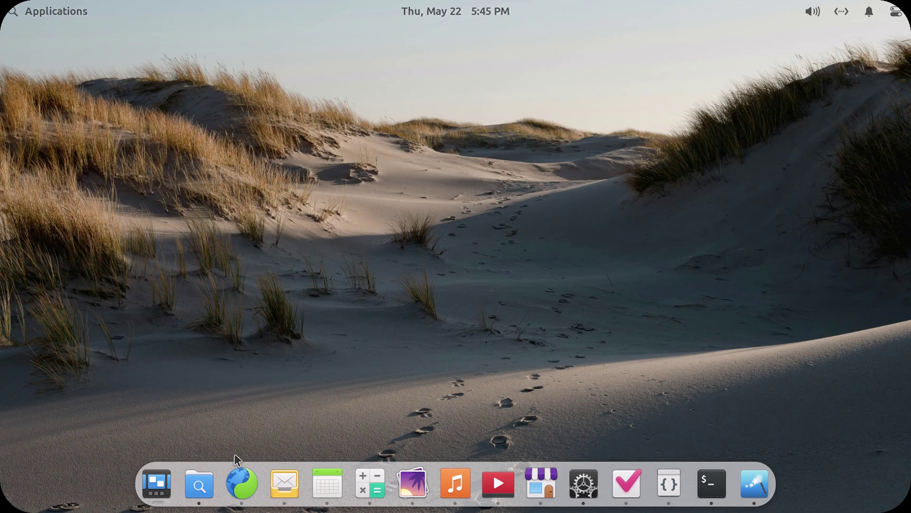
pyautogui.click(204, 484)
pyautogui.moveTo(593, 377); pyautogui.dragTo(292, 171)
pyautogui.click(605, 315)
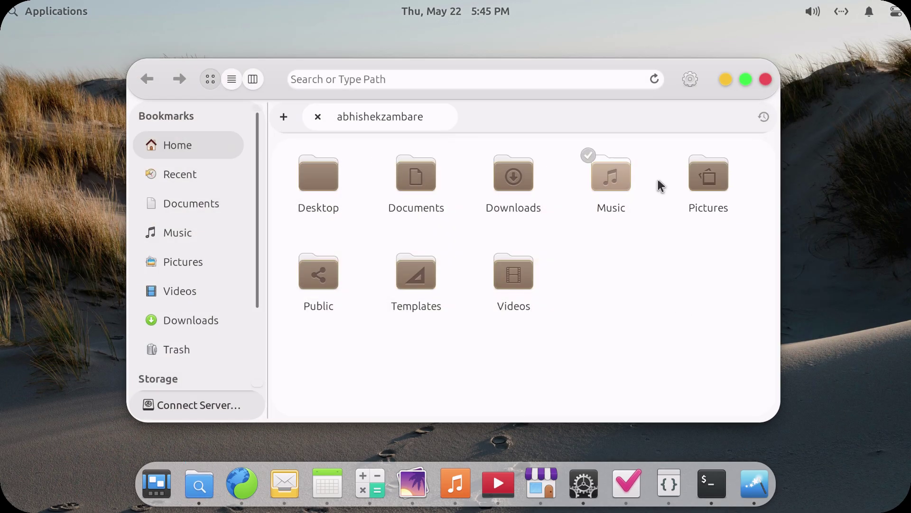
pyautogui.click(679, 79)
pyautogui.click(679, 70)
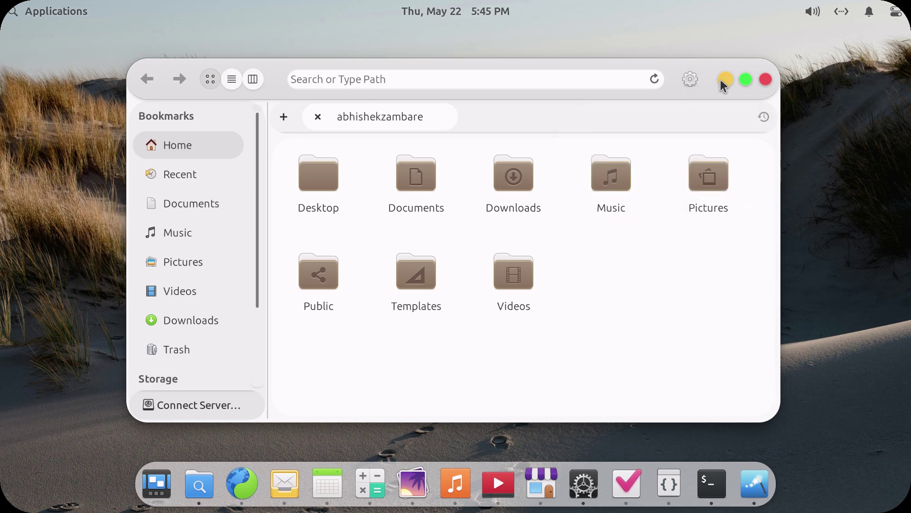
pyautogui.click(724, 80)
# - View the sound, network and notifications popovers, switching the sound output off and back on
pyautogui.click(814, 12)
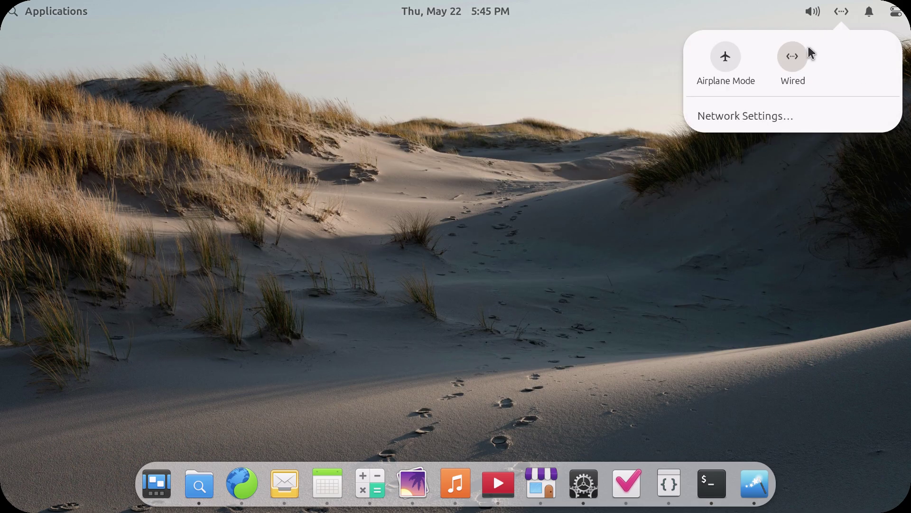
pyautogui.click(868, 141)
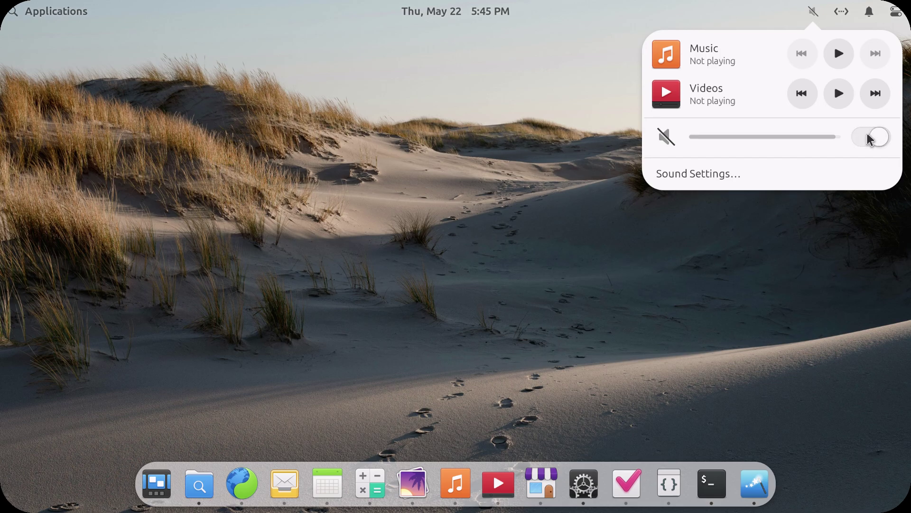
pyautogui.click(869, 141)
pyautogui.click(869, 141)
pyautogui.click(870, 141)
pyautogui.click(863, 14)
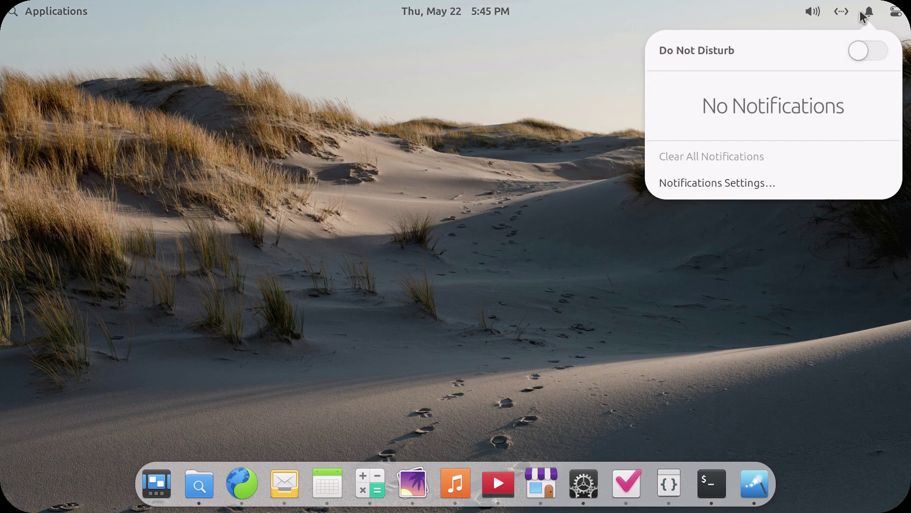
# - View the session popover, bring up the log-out confirmation, and cancel it
pyautogui.moveTo(899, 16)
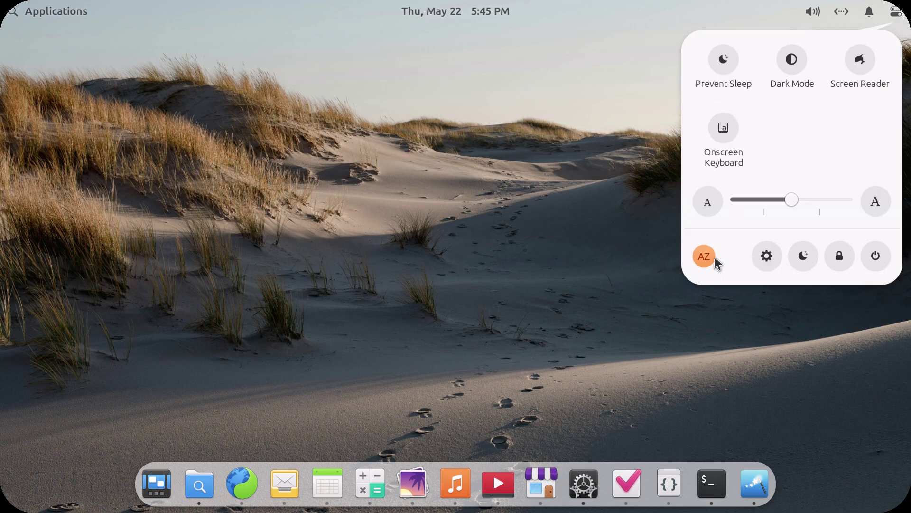
pyautogui.click(712, 260)
pyautogui.click(879, 58)
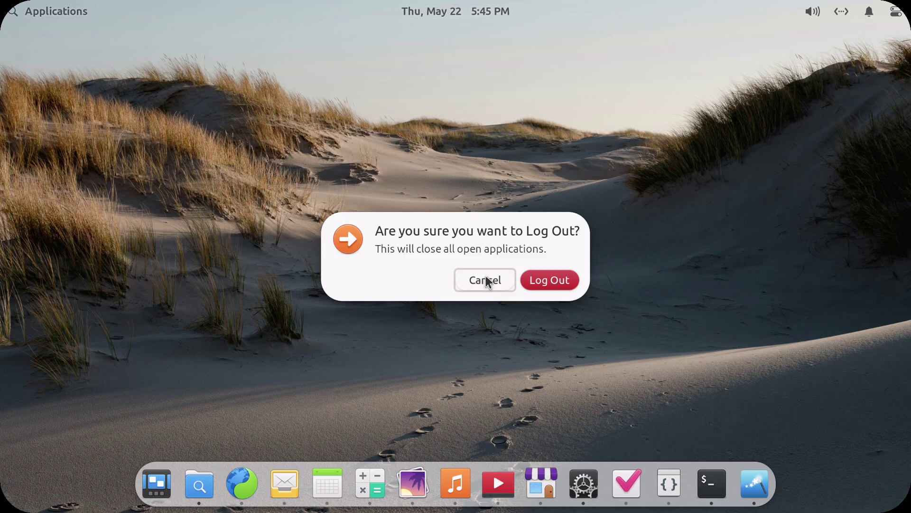
pyautogui.click(486, 279)
# - Show and close the applications launcher and the date and time popover
pyautogui.click(47, 18)
pyautogui.click(47, 18)
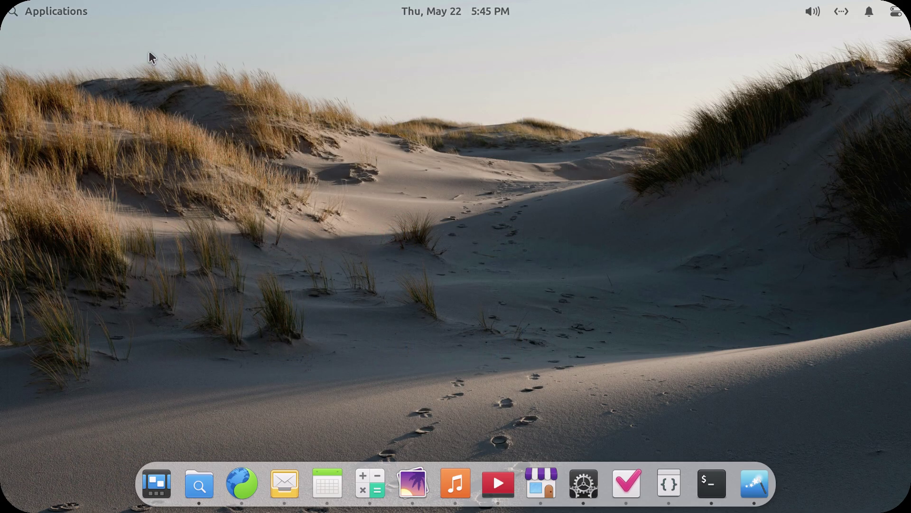
pyautogui.click(441, 10)
pyautogui.click(441, 12)
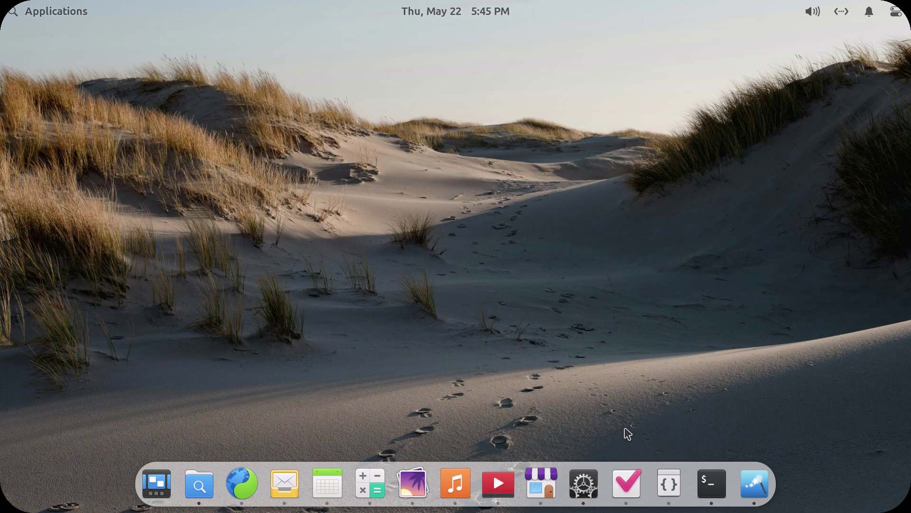
# - Set the snow-capped granite dome under the starry sky as wallpaper in System Settings, and minimize the window
pyautogui.click(585, 489)
pyautogui.scroll(-5, 558, 317)
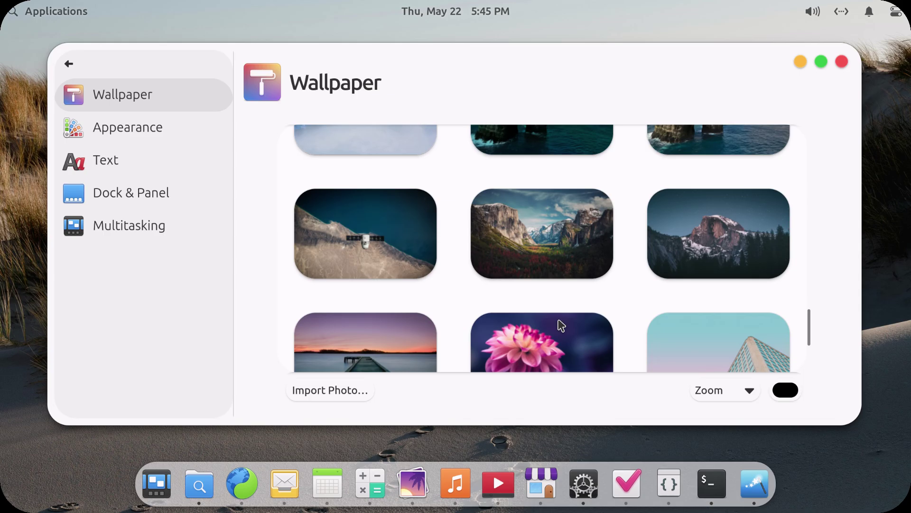
pyautogui.scroll(-3, 658, 271)
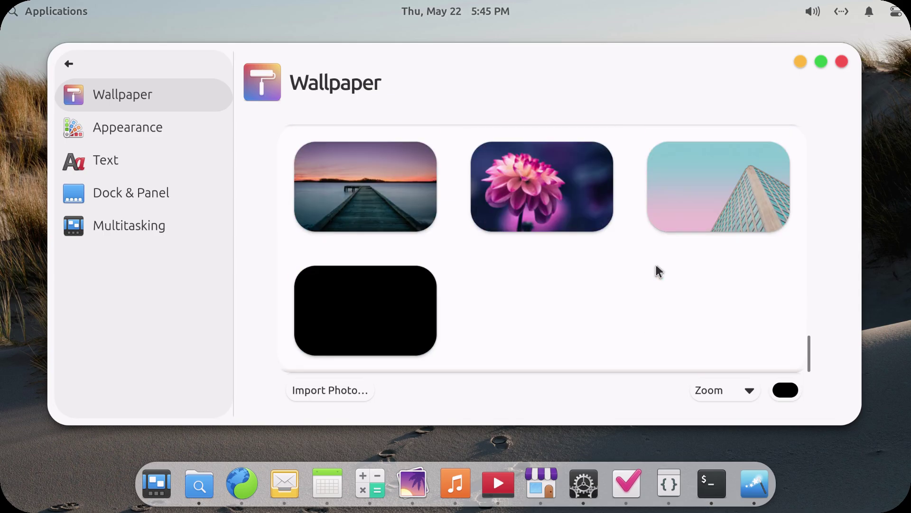
pyautogui.scroll(3, 657, 270)
pyautogui.click(670, 234)
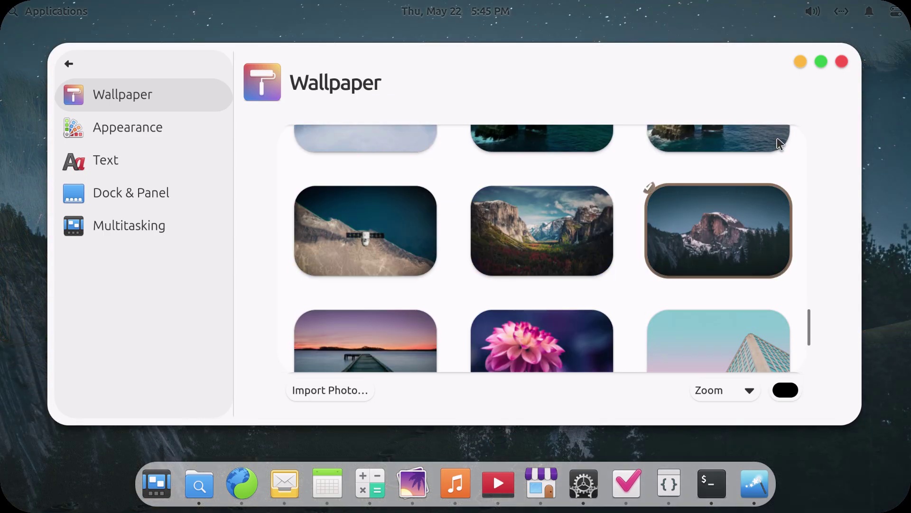
pyautogui.click(802, 62)
# - Show the file manager twice over the starry mountain wallpaper, selecting and deselecting folders each time, and minimize the window
pyautogui.click(200, 483)
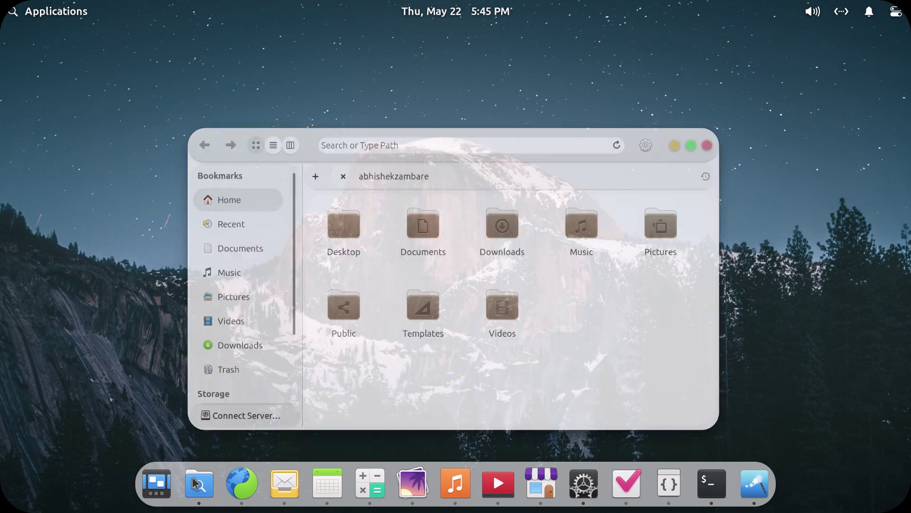
pyautogui.moveTo(541, 350); pyautogui.dragTo(304, 171)
pyautogui.click(574, 302)
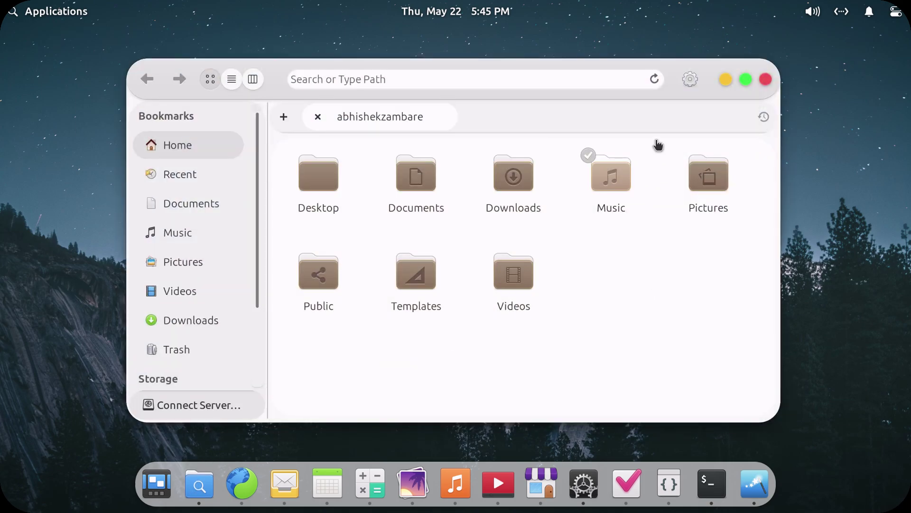
pyautogui.click(726, 80)
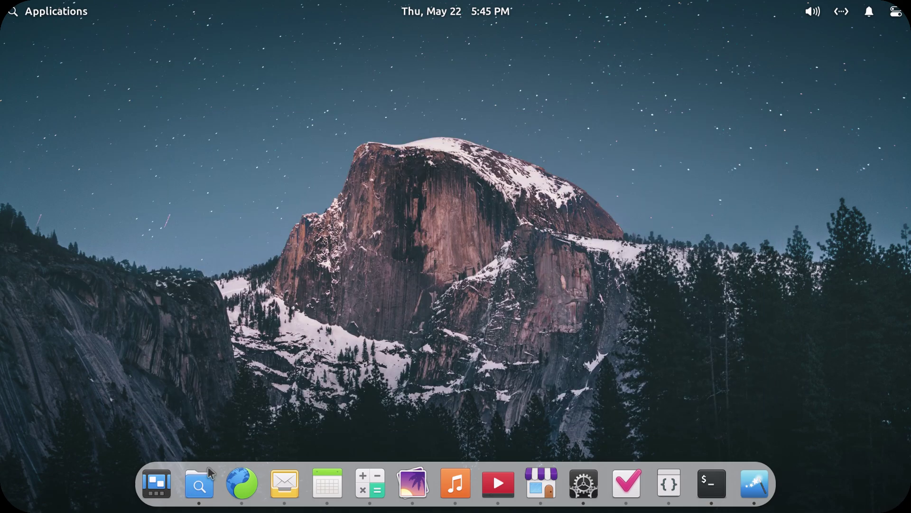
pyautogui.click(200, 483)
pyautogui.moveTo(598, 328); pyautogui.dragTo(319, 184)
pyautogui.click(681, 283)
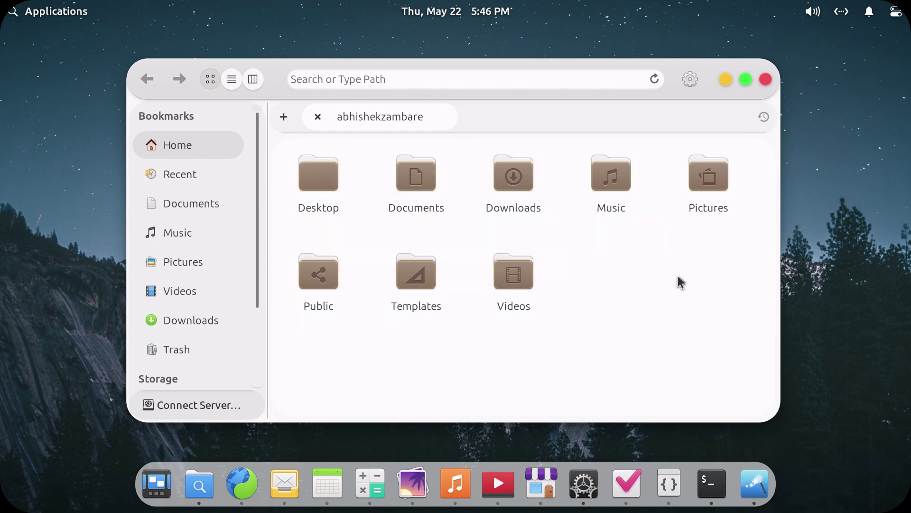
pyautogui.click(726, 79)
# - Set the forested valley with cliffs and a waterfall as wallpaper in System Settings, and minimize the window
pyautogui.click(584, 484)
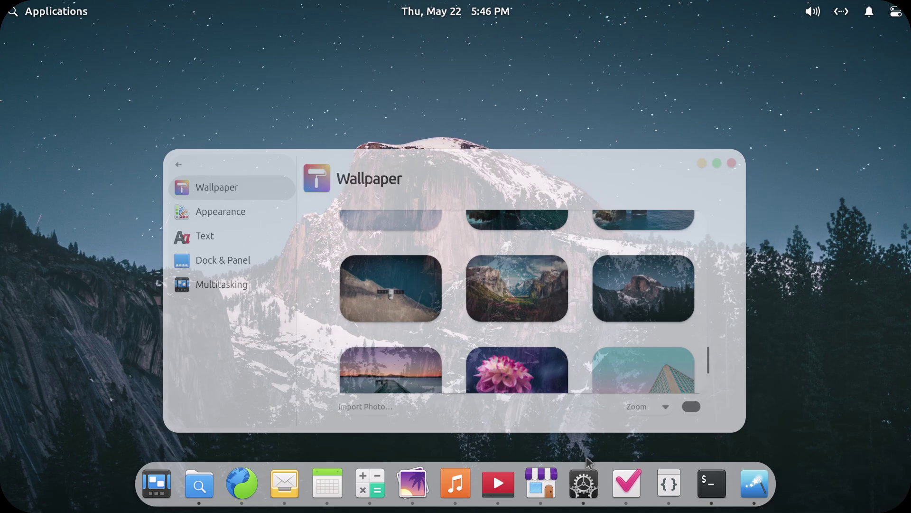
pyautogui.scroll(-1, 563, 292)
pyautogui.click(524, 195)
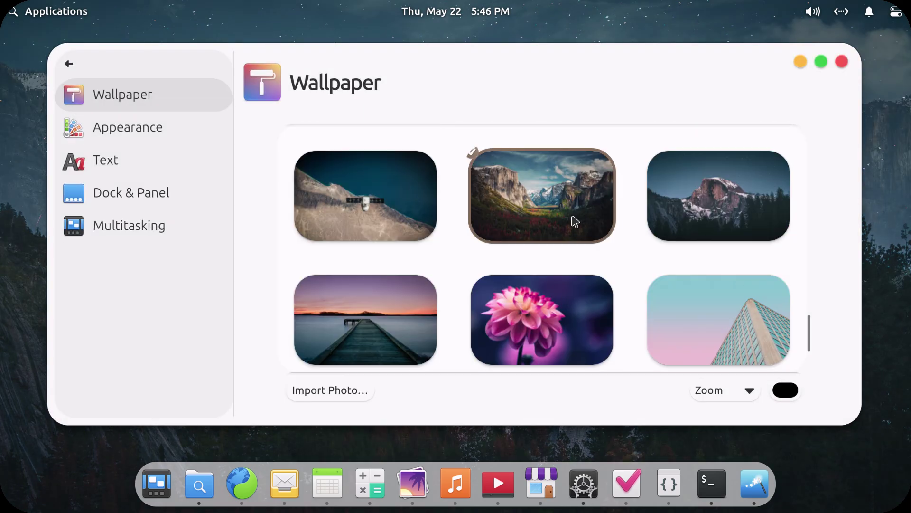
pyautogui.click(799, 61)
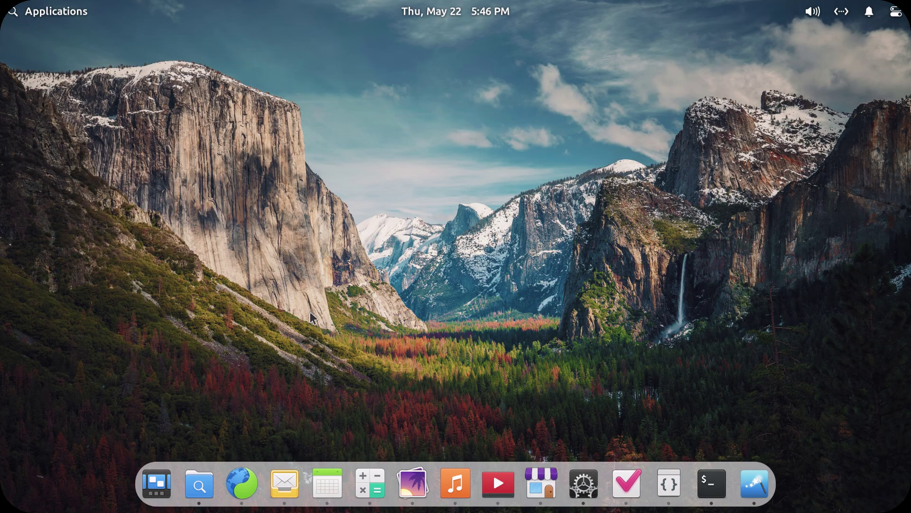
# - Show the file manager over the valley wallpaper, select and deselect folders, minimize it, and dismiss the sound popover
pyautogui.click(199, 484)
pyautogui.moveTo(523, 349); pyautogui.dragTo(319, 191)
pyautogui.click(650, 291)
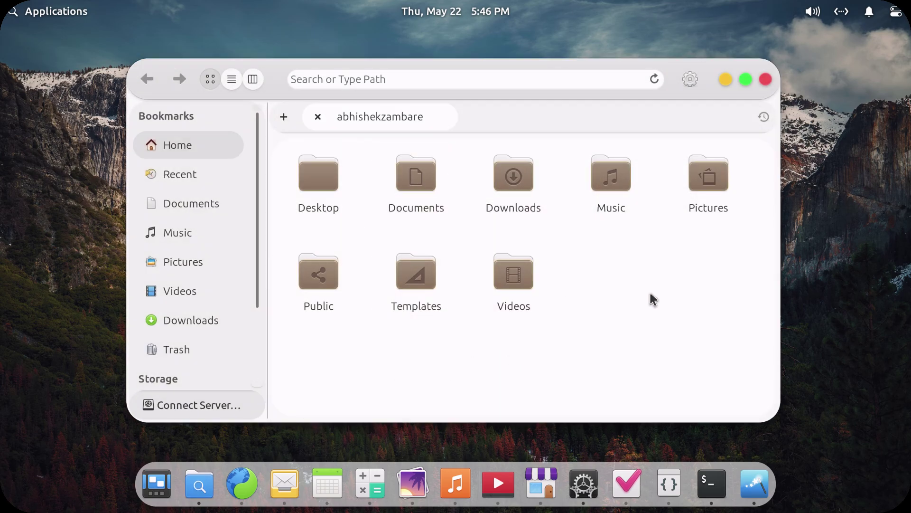
pyautogui.click(726, 79)
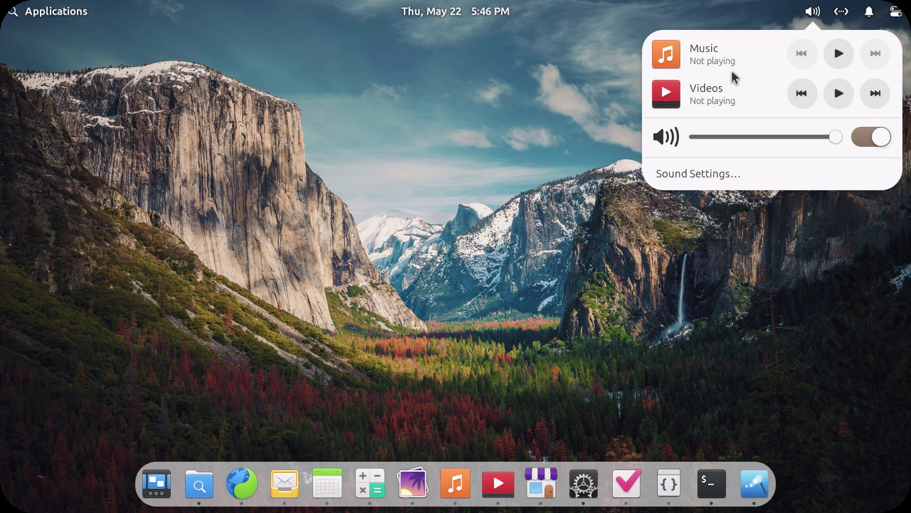
pyautogui.click(504, 393)
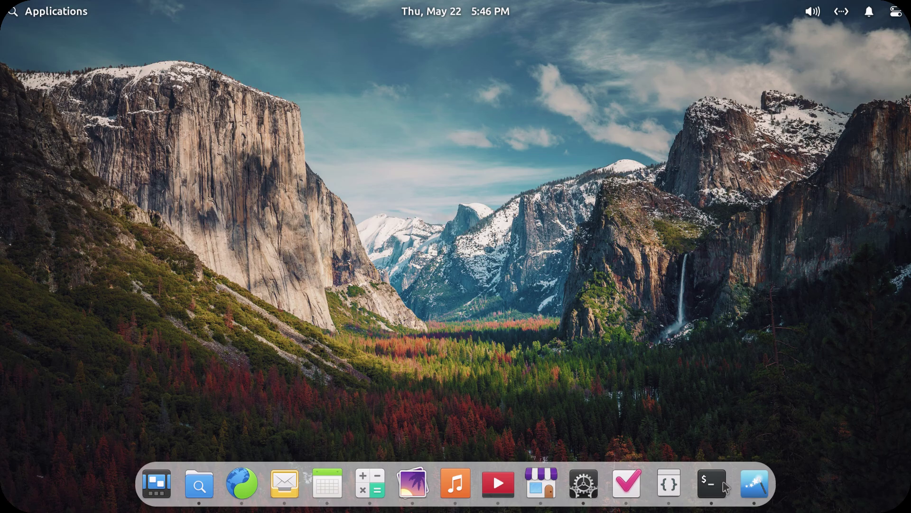
# - In Pantheon Tweaks, set the GTK theme to elementosh-Gtk-grape and both the icon and cursor themes to elementosh-Grape
pyautogui.click(753, 494)
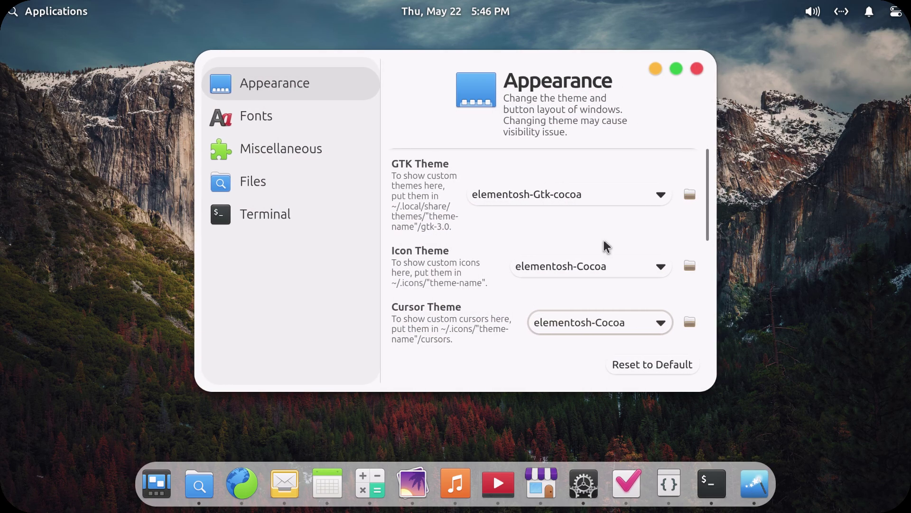
pyautogui.click(603, 191)
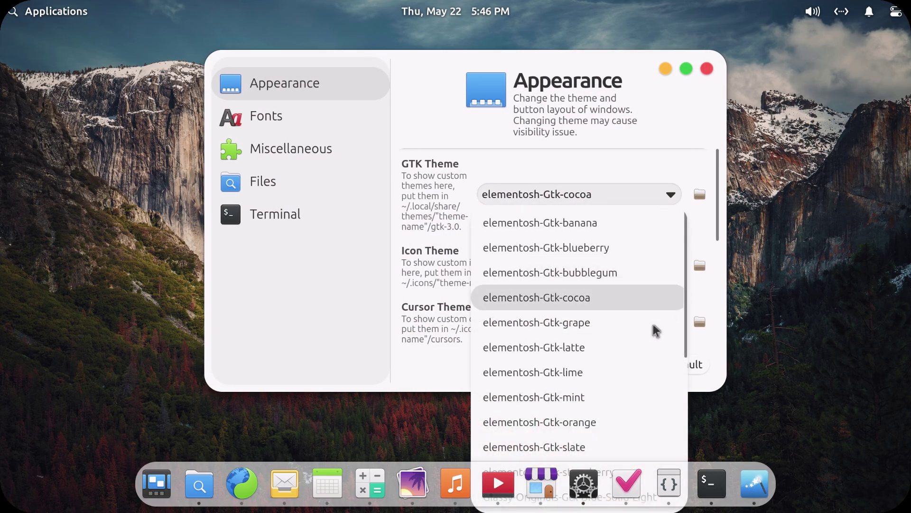
pyautogui.click(601, 329)
pyautogui.click(606, 268)
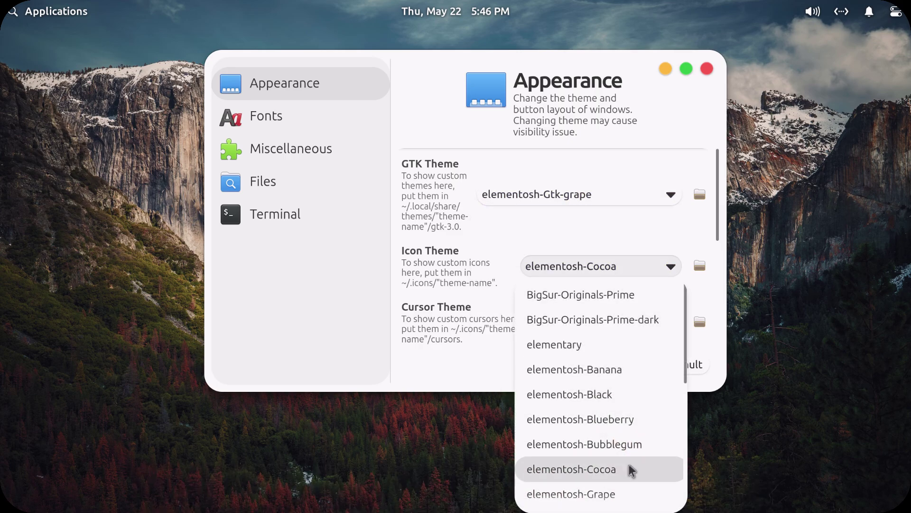
pyautogui.click(619, 493)
pyautogui.click(607, 330)
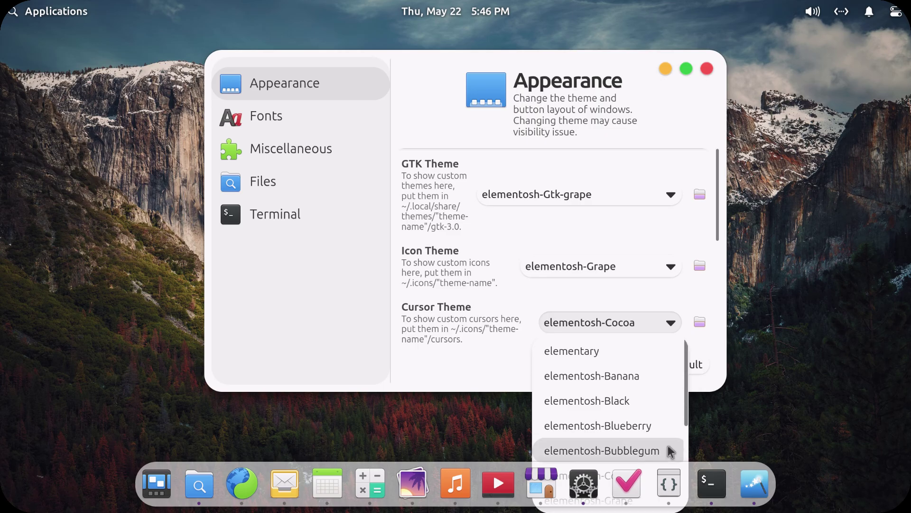
pyautogui.scroll(-2, 631, 480)
pyautogui.scroll(-1, 631, 480)
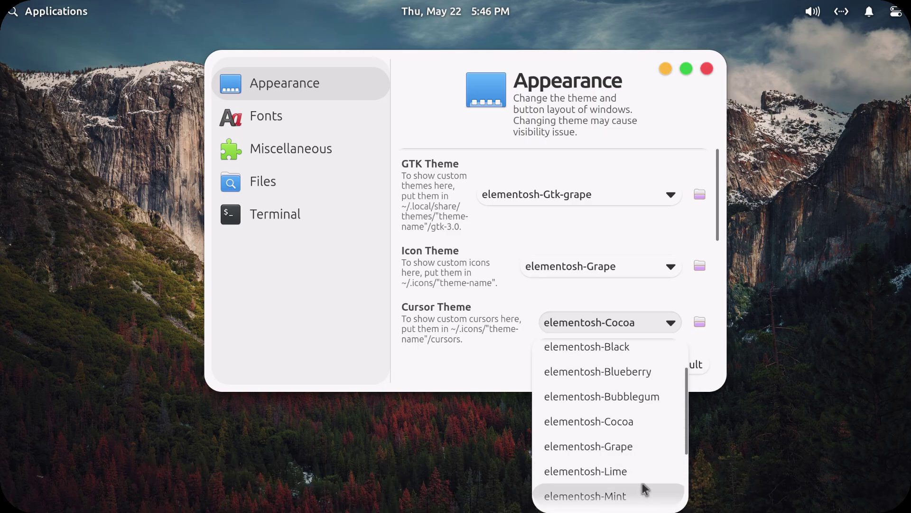
pyautogui.click(648, 446)
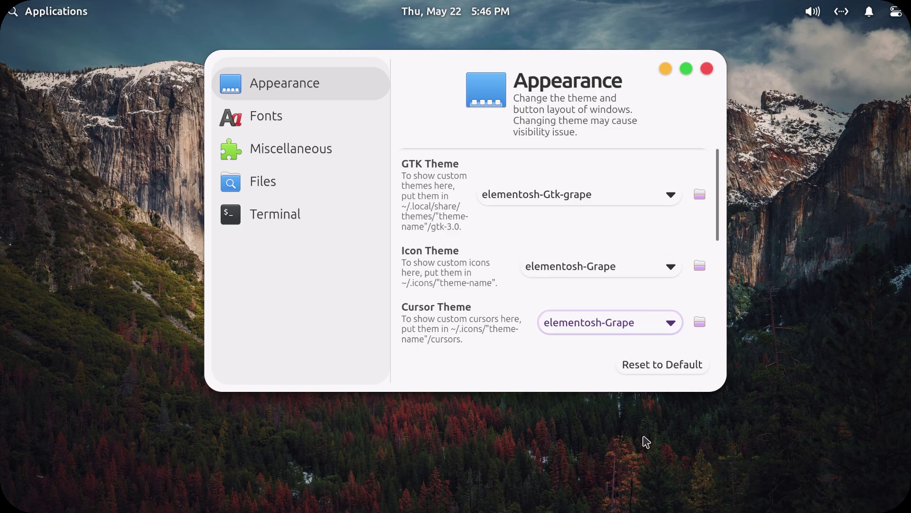
# - Minimize Pantheon Tweaks, view the folders in the file manager, and minimize that window too
pyautogui.click(665, 71)
pyautogui.click(204, 482)
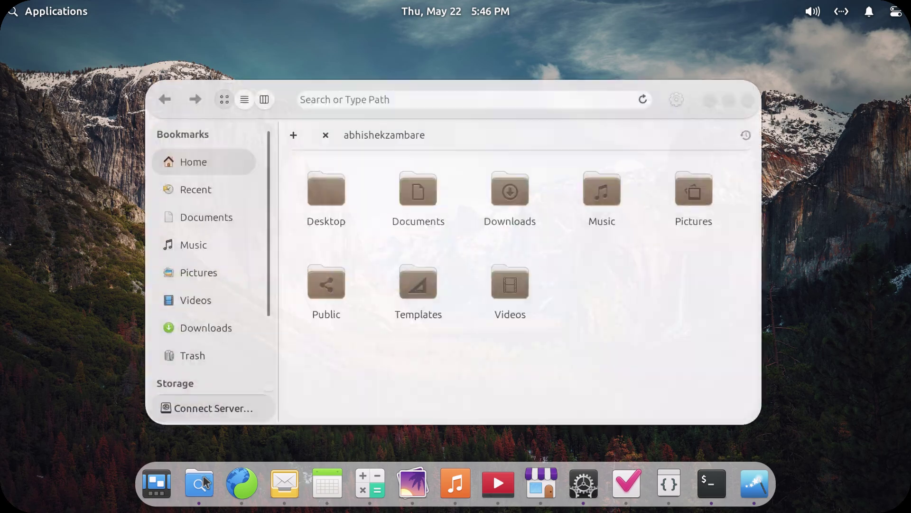
pyautogui.click(724, 79)
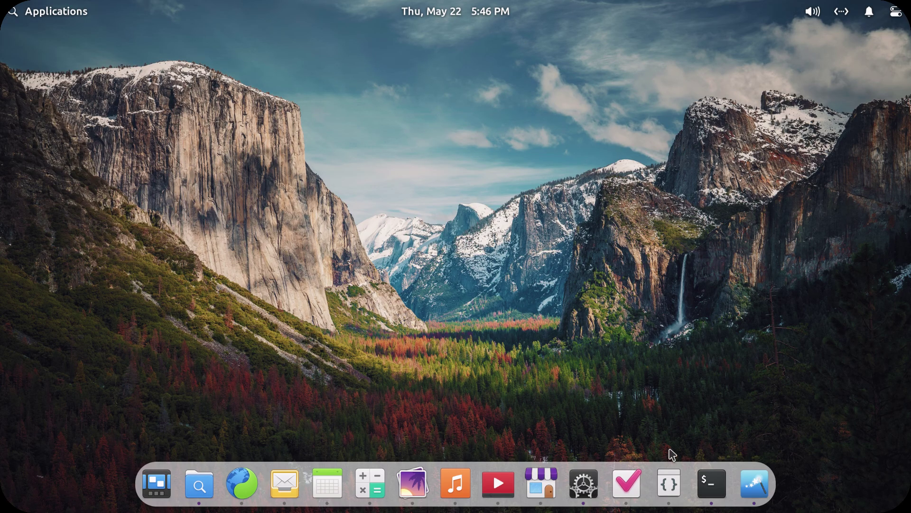
# - Set the purple tree with lavender and snowy mountains as wallpaper in System Settings, and minimize the window
pyautogui.click(585, 483)
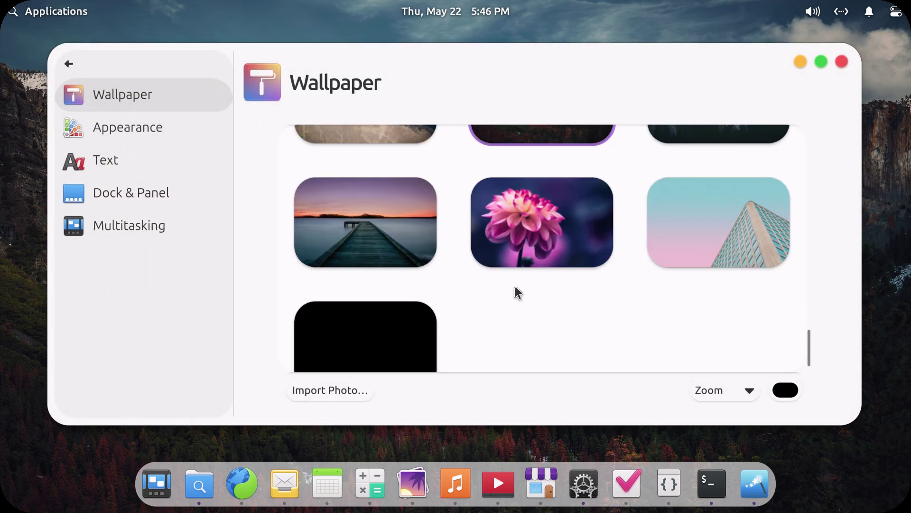
pyautogui.scroll(5, 518, 292)
pyautogui.scroll(5, 518, 292)
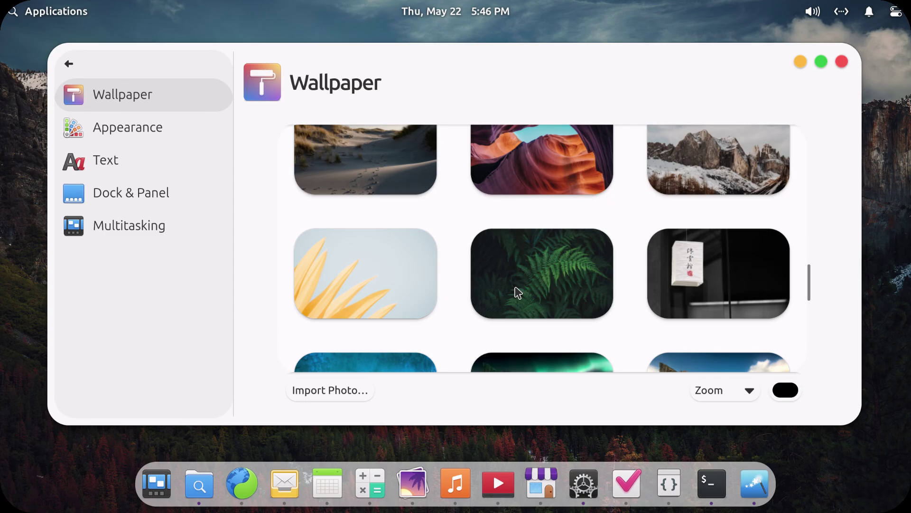
pyautogui.click(360, 291)
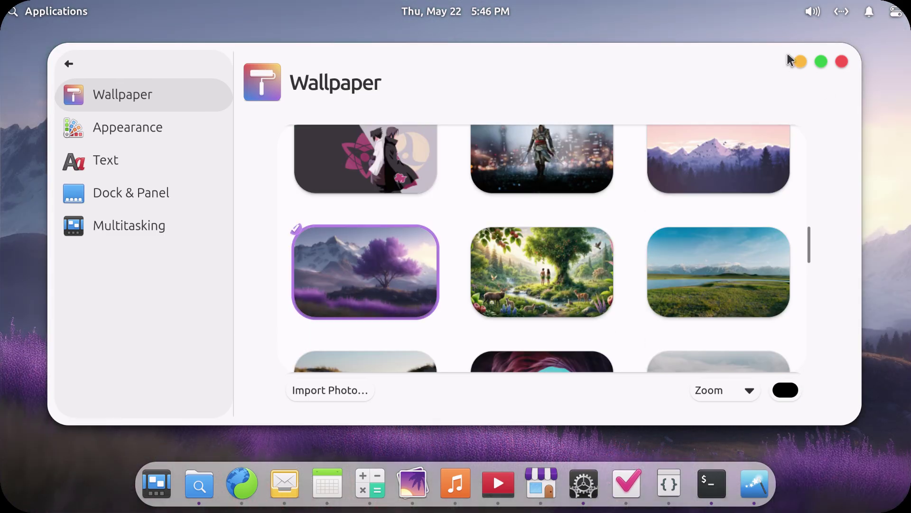
pyautogui.click(800, 62)
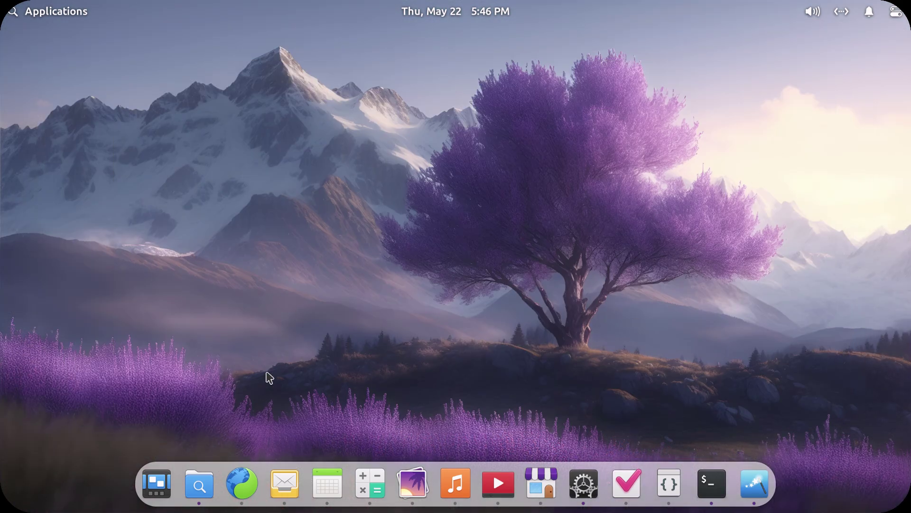
# - Show the file manager over the purple tree wallpaper, reposition its window slightly, and select and deselect a group of folders
pyautogui.click(194, 485)
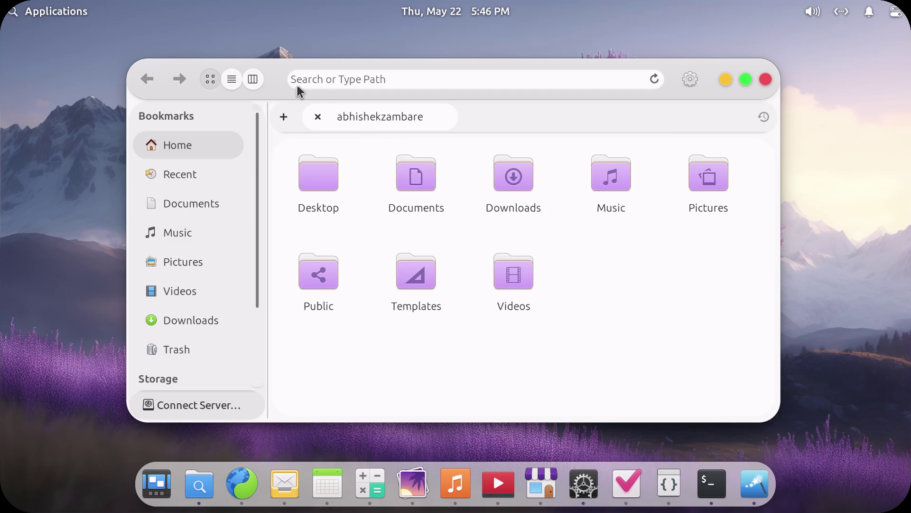
pyautogui.moveTo(269, 80); pyautogui.dragTo(250, 86)
pyautogui.moveTo(636, 342); pyautogui.dragTo(313, 159)
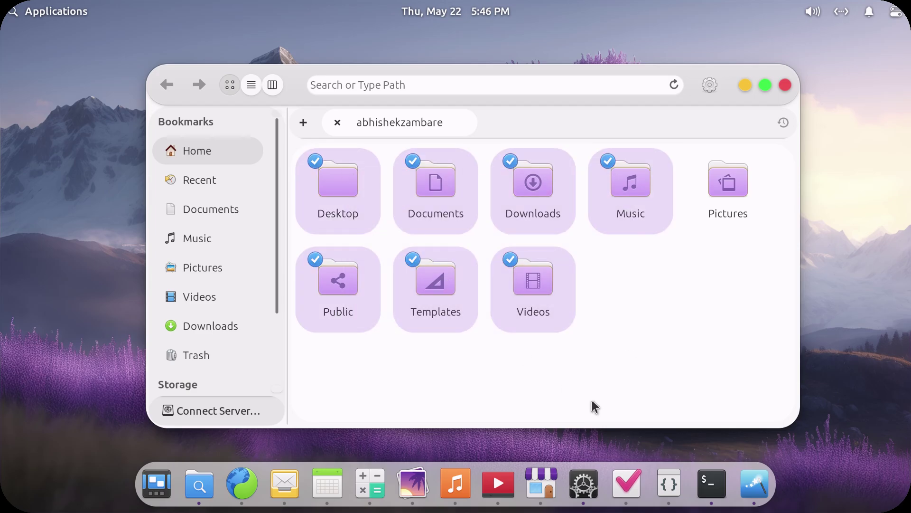
pyautogui.click(808, 13)
pyautogui.click(681, 326)
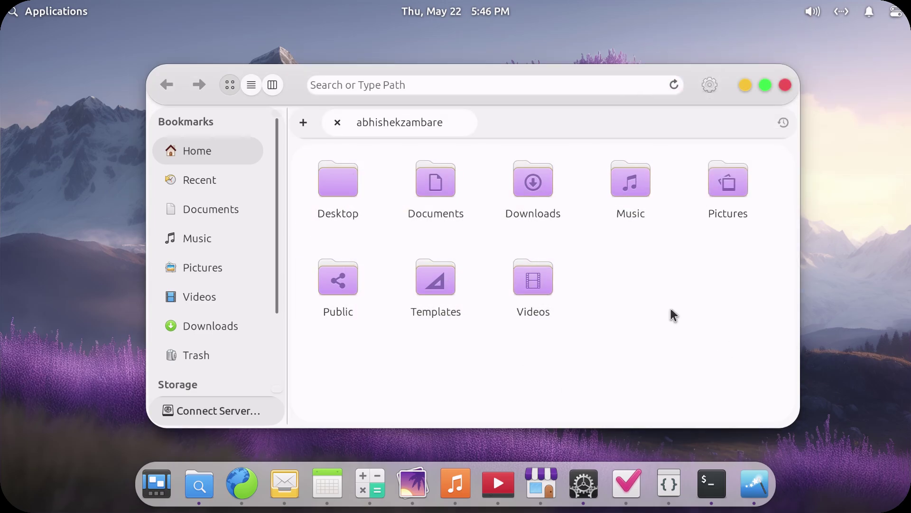
# - Toggle mute in the sound popover, look through the other panel popovers, and minimize the file manager
pyautogui.click(811, 17)
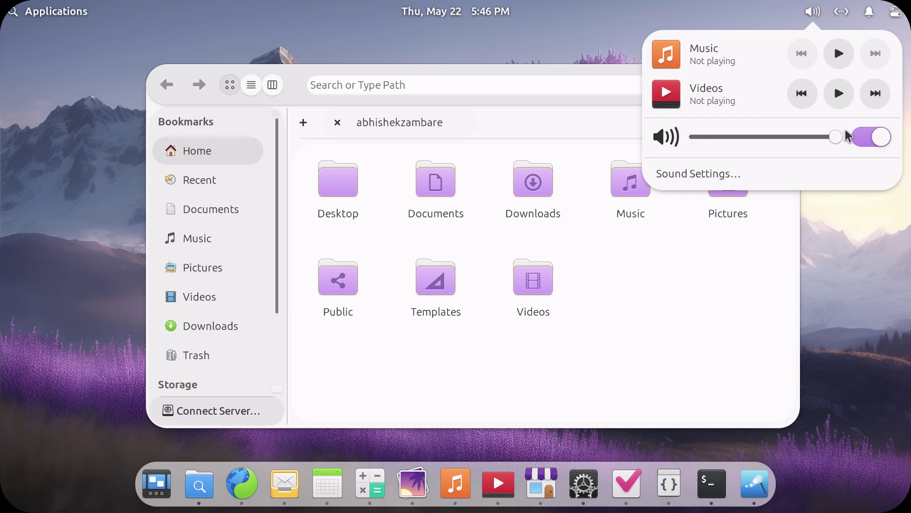
pyautogui.click(859, 139)
pyautogui.click(859, 140)
pyautogui.click(859, 140)
pyautogui.click(860, 140)
pyautogui.click(895, 13)
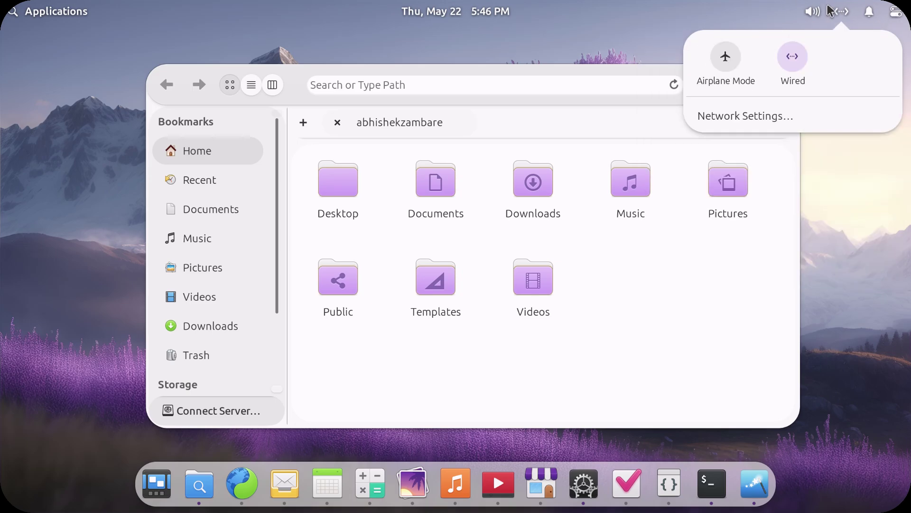
pyautogui.click(475, 15)
pyautogui.click(474, 14)
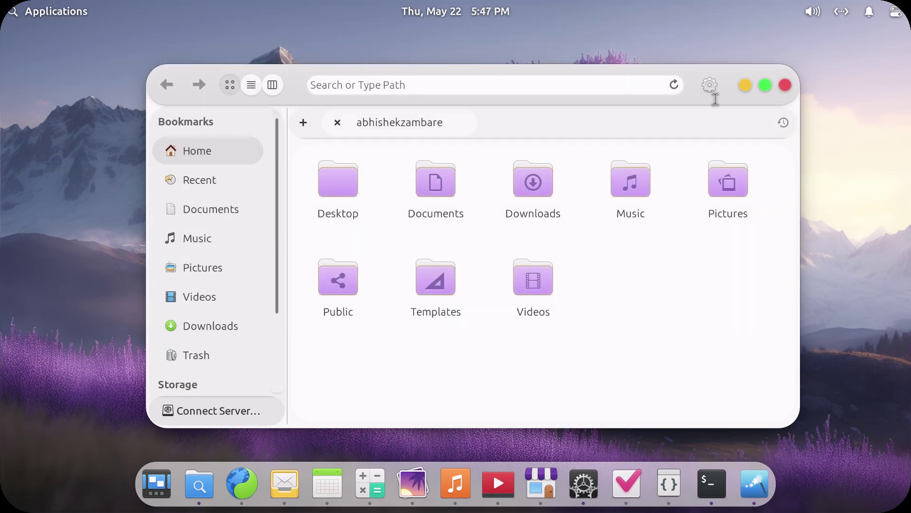
pyautogui.click(745, 83)
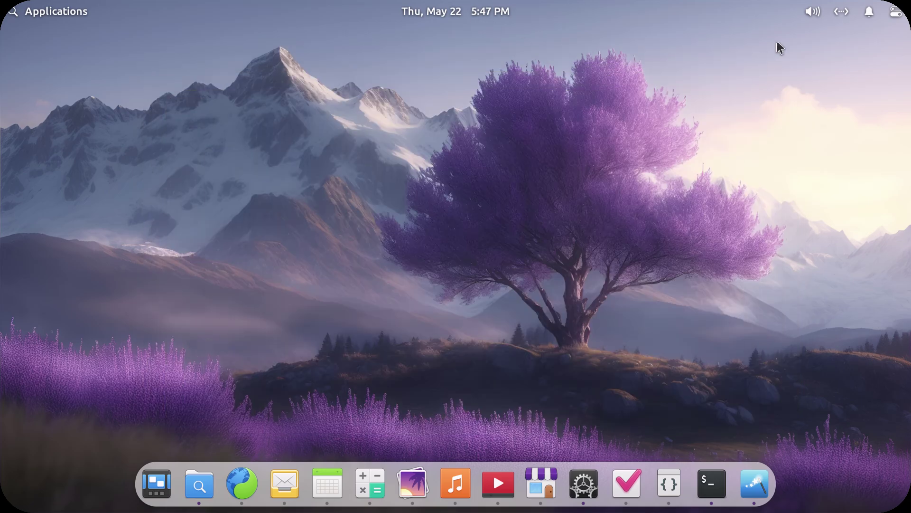
# - View the sound popover, the applications menu, and the calendar popover over the purple tree wallpaper
pyautogui.click(807, 11)
pyautogui.click(266, 86)
pyautogui.click(76, 10)
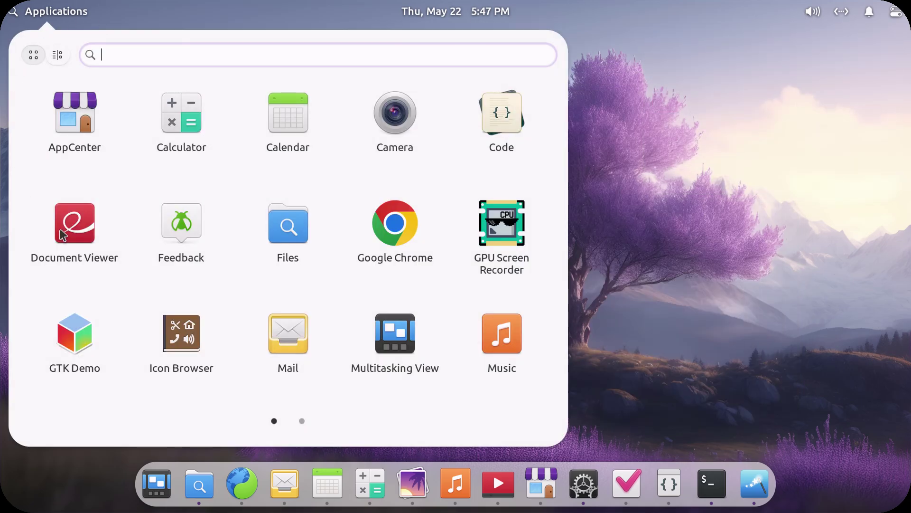
pyautogui.scroll(-1, 346, 240)
pyautogui.click(738, 327)
pyautogui.click(463, 12)
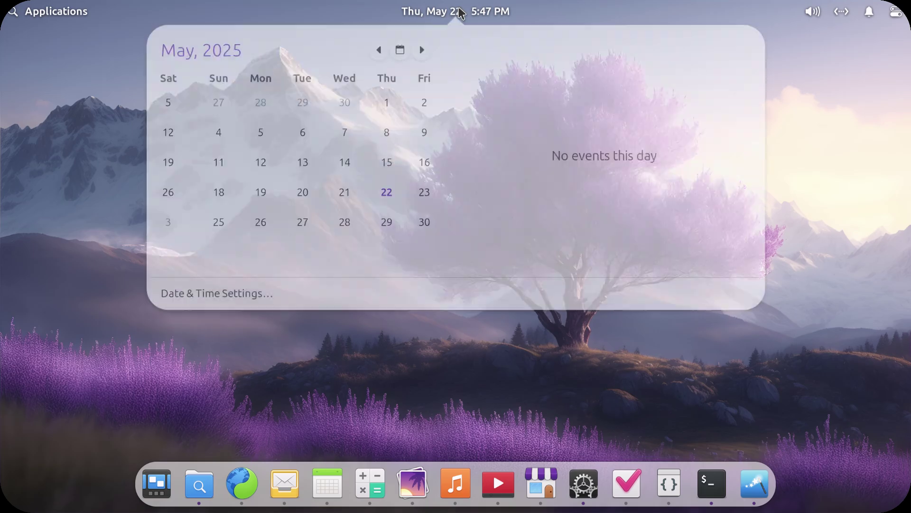
pyautogui.scroll(-2, 370, 205)
pyautogui.click(702, 324)
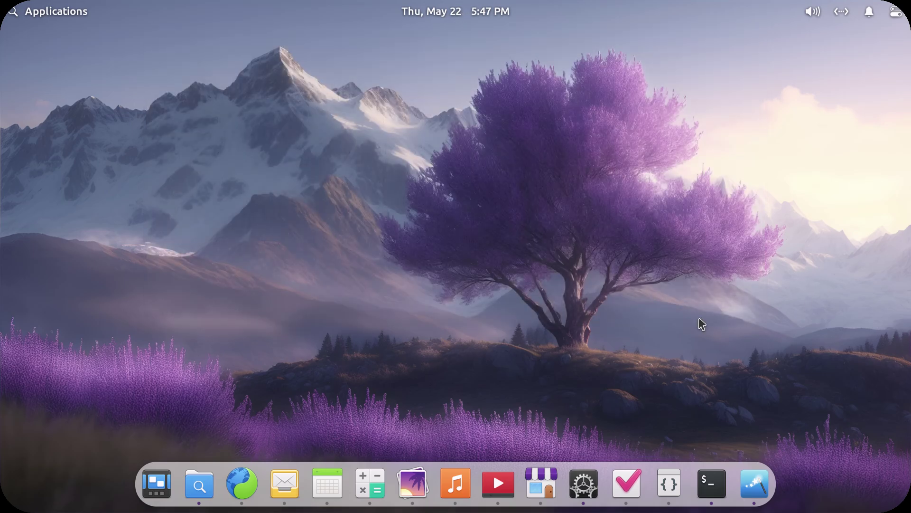
# - Restore the file manager, select and deselect folders, view its settings popover, and minimize the window
pyautogui.click(207, 484)
pyautogui.moveTo(667, 339); pyautogui.dragTo(410, 197)
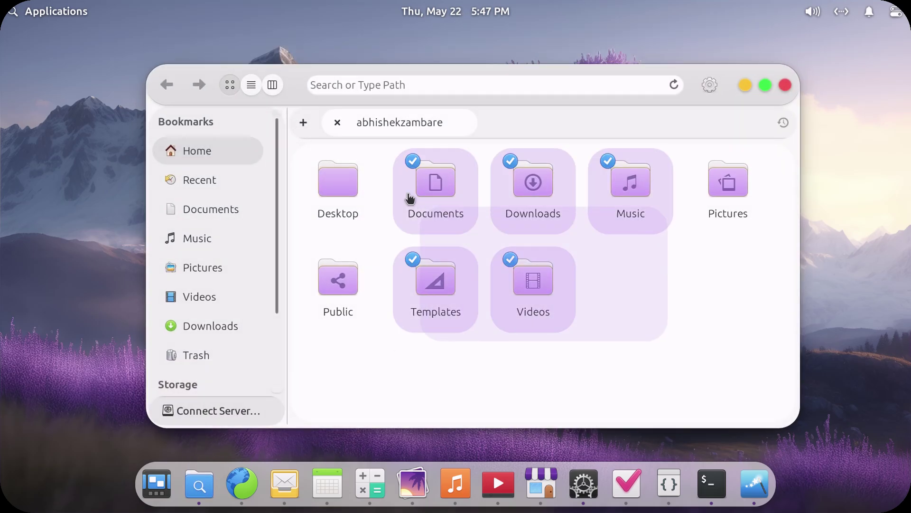
pyautogui.click(722, 297)
pyautogui.click(710, 85)
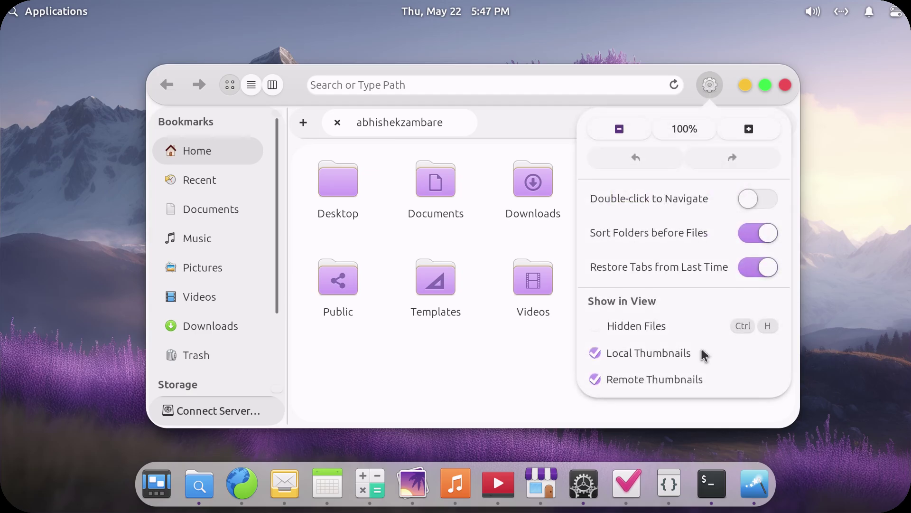
pyautogui.click(513, 341)
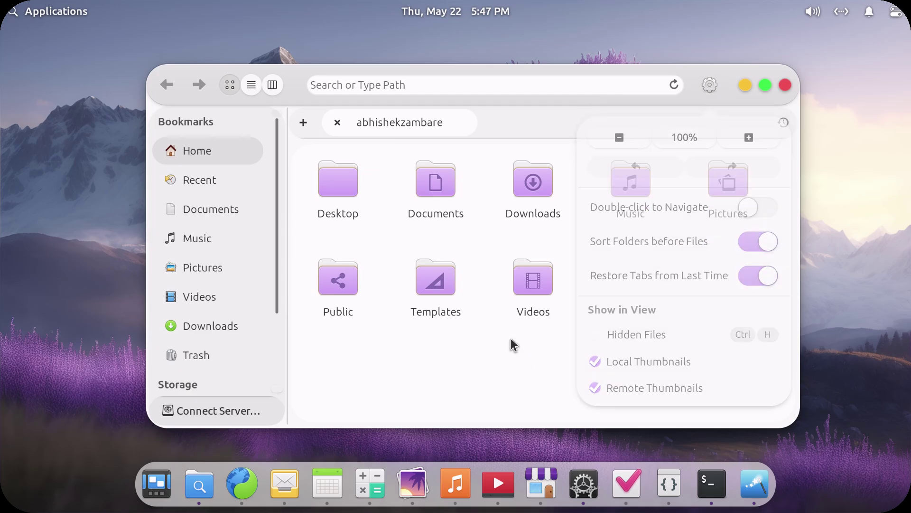
pyautogui.click(739, 88)
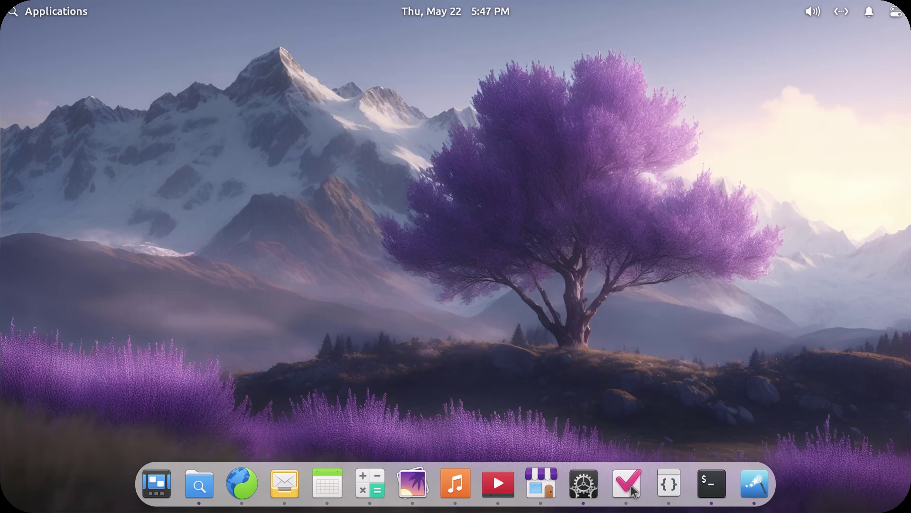
# - Set the pink flower on a dark blue background as wallpaper in System Settings, and minimize the window
pyautogui.click(584, 484)
pyautogui.scroll(-10, 568, 266)
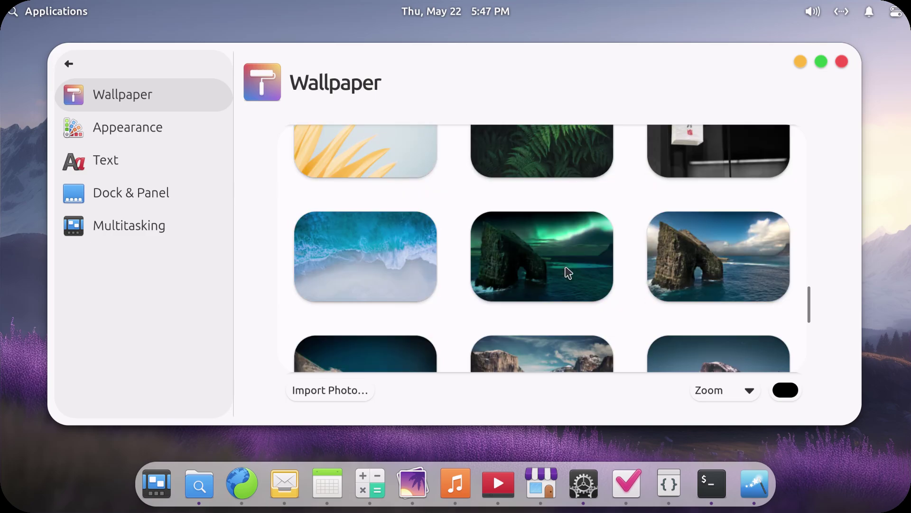
pyautogui.click(549, 196)
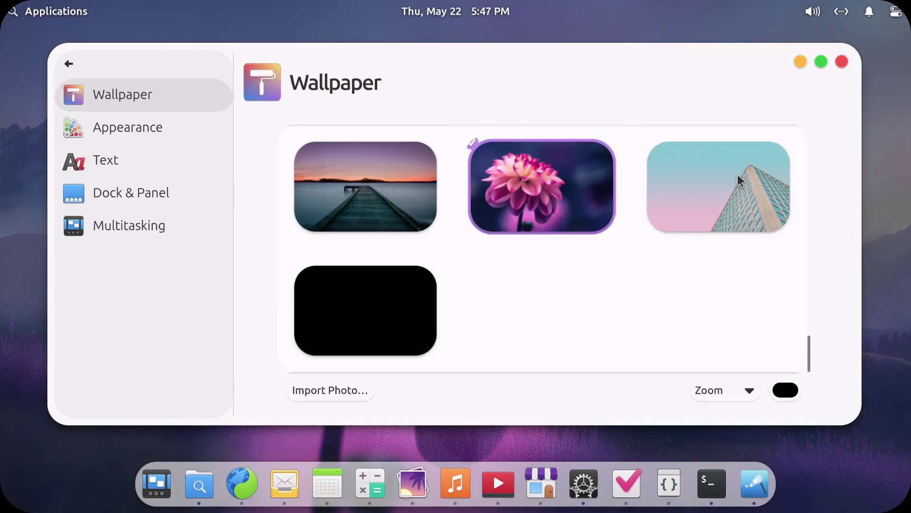
pyautogui.click(799, 62)
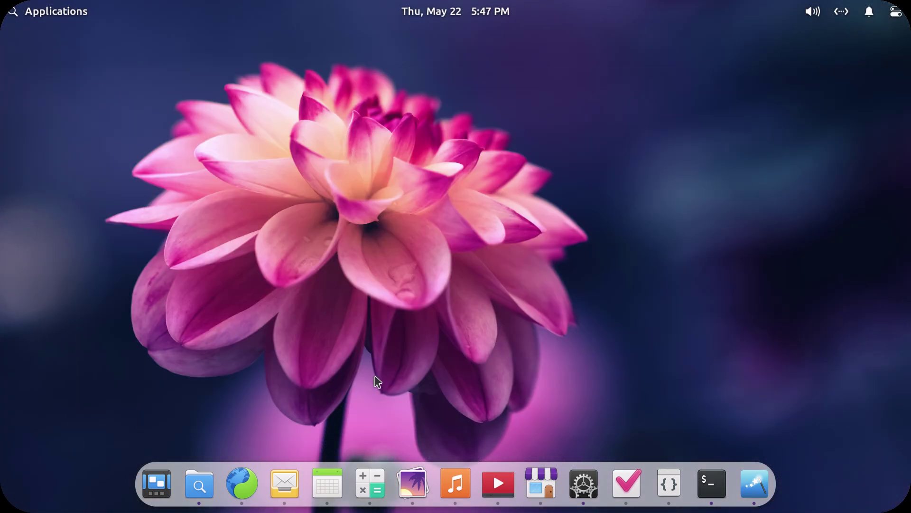
# - Show the file manager over the pink flower wallpaper, select and deselect folders, and minimize it
pyautogui.click(208, 485)
pyautogui.moveTo(633, 347); pyautogui.dragTo(409, 233)
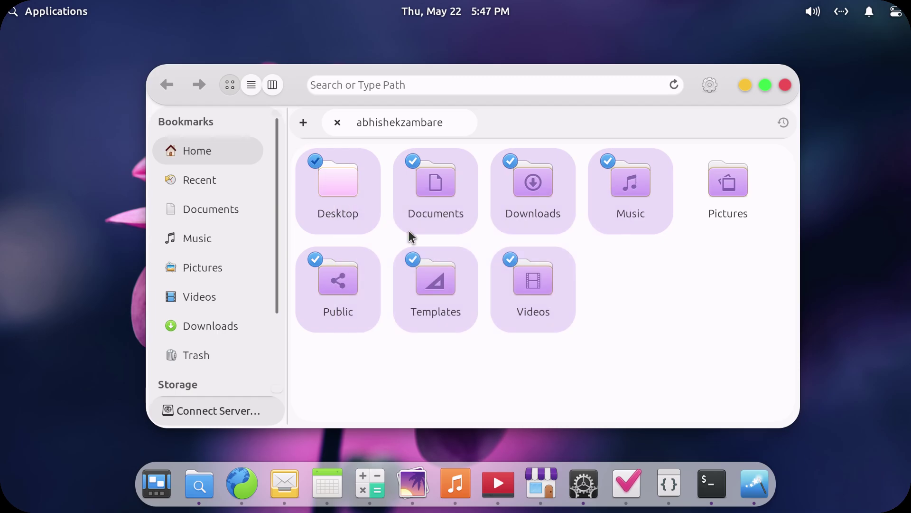
pyautogui.click(408, 228)
pyautogui.click(745, 85)
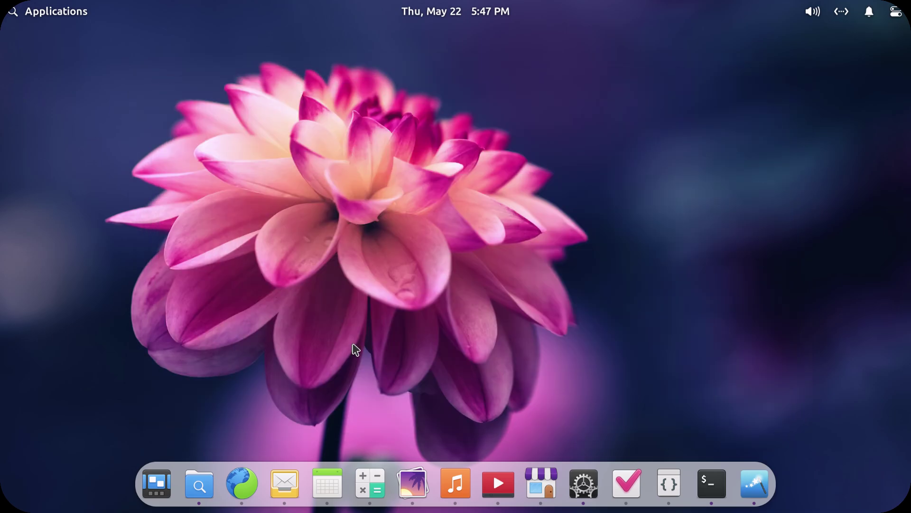
# - Look through the applications menu pages, and browse the calendar popover forward to August 2025
pyautogui.click(37, 14)
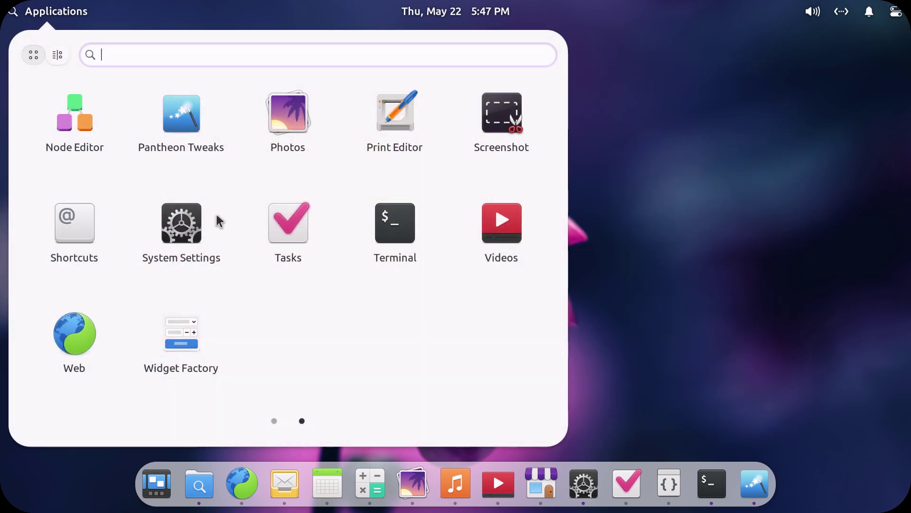
pyautogui.scroll(1, 218, 224)
pyautogui.click(643, 272)
pyautogui.click(441, 15)
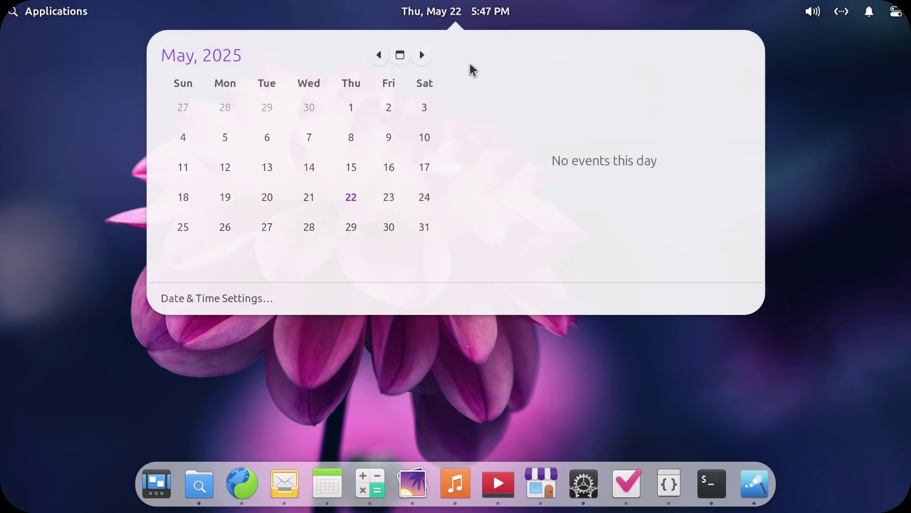
pyautogui.scroll(-2, 366, 242)
pyautogui.scroll(-1, 439, 267)
pyautogui.click(783, 260)
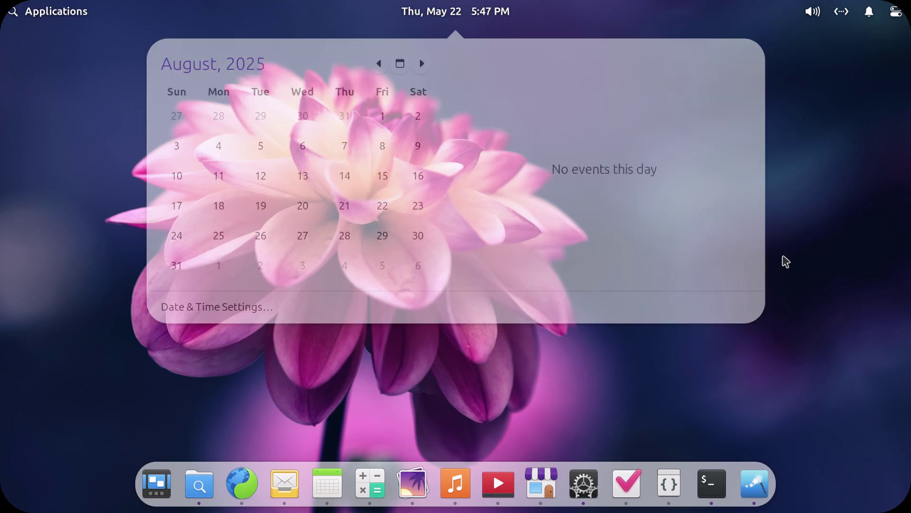
# - Mute the sound in the sound popover, look over the other panel indicators, and dismiss the popover
pyautogui.click(811, 14)
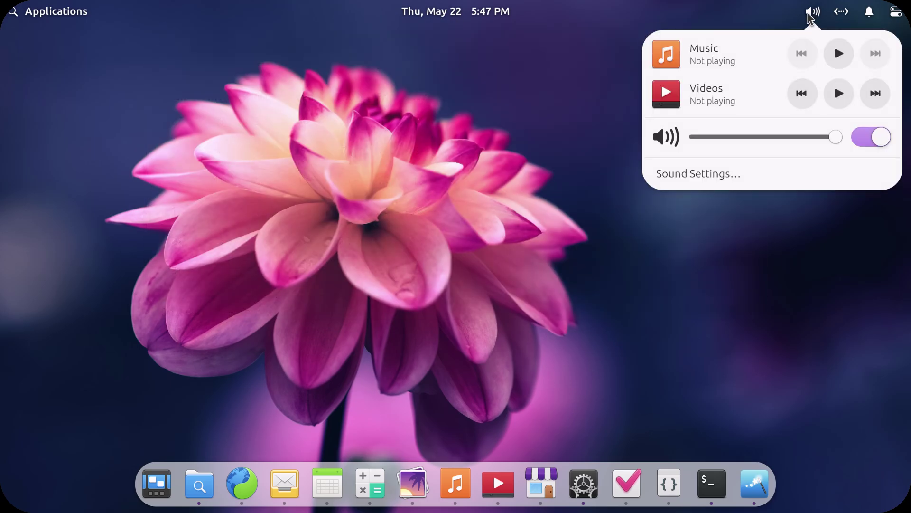
pyautogui.click(869, 134)
pyautogui.click(871, 137)
pyautogui.click(871, 137)
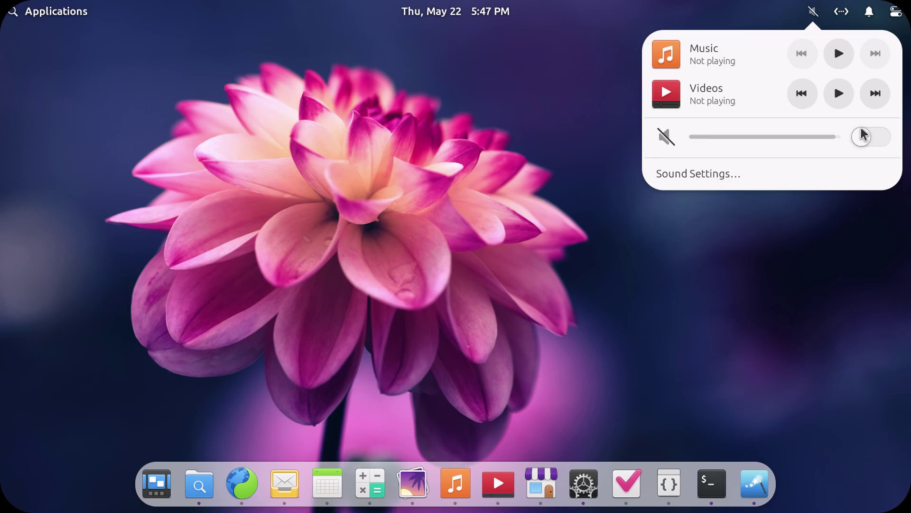
pyautogui.moveTo(895, 12)
pyautogui.click(812, 14)
pyautogui.click(509, 285)
# - Bring up the file manager again, select and clear a group of folders, and minimize the window
pyautogui.click(199, 484)
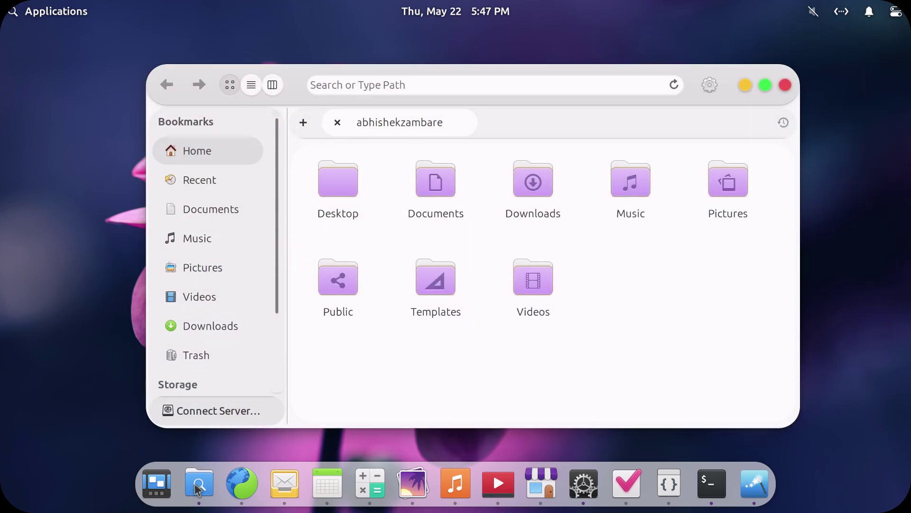
pyautogui.moveTo(599, 350); pyautogui.dragTo(310, 191)
pyautogui.click(666, 285)
pyautogui.click(746, 84)
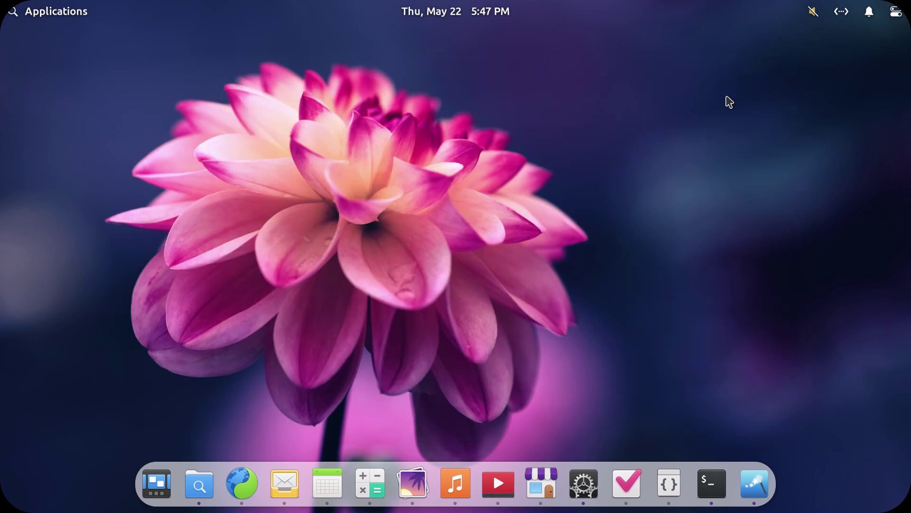
pyautogui.click(767, 488)
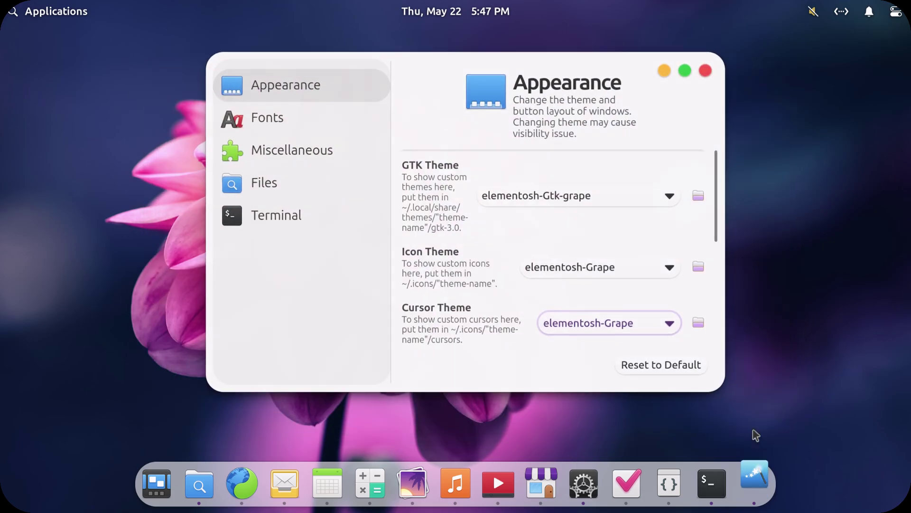
pyautogui.click(595, 196)
pyautogui.press('Escape')
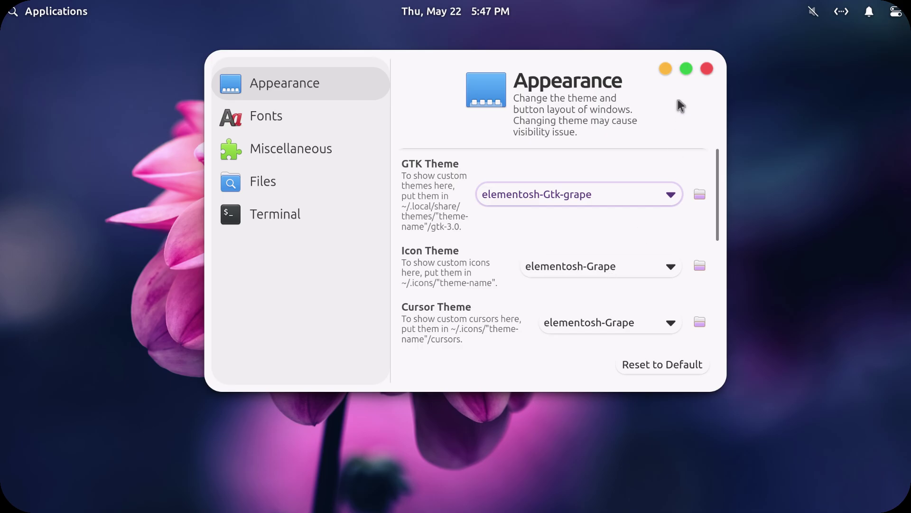
pyautogui.click(666, 69)
# - Set the skyscraper against the teal and pink sky as wallpaper in System Settings, and minimize the window
pyautogui.click(584, 483)
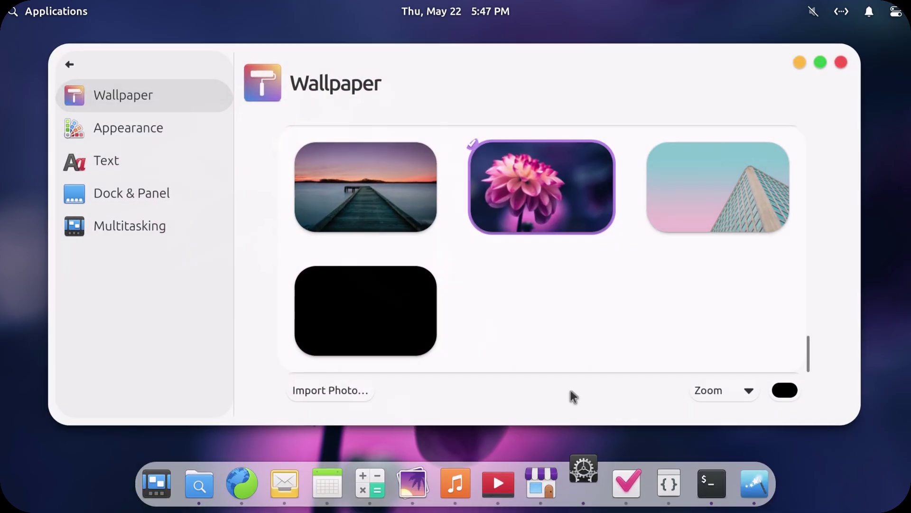
pyautogui.click(734, 187)
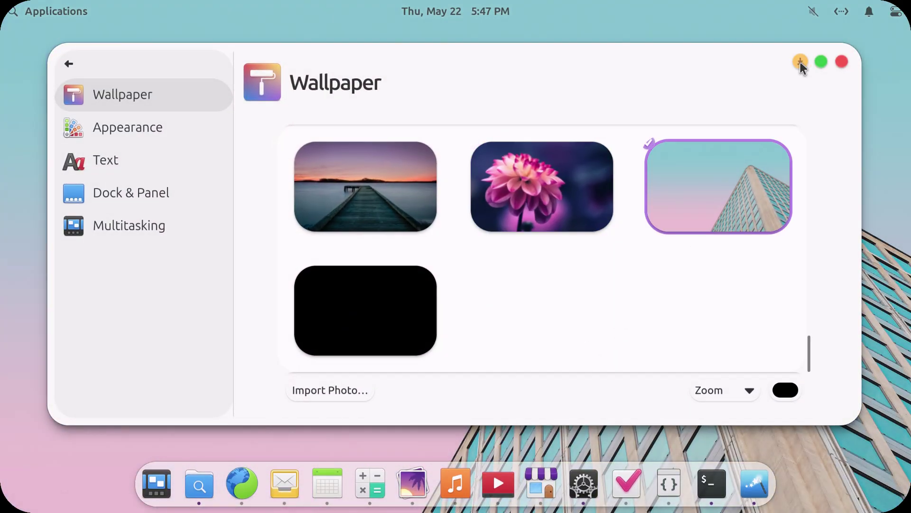
pyautogui.click(800, 61)
# - Show the file manager over the skyscraper wallpaper, select and deselect folders, and minimize it
pyautogui.click(199, 482)
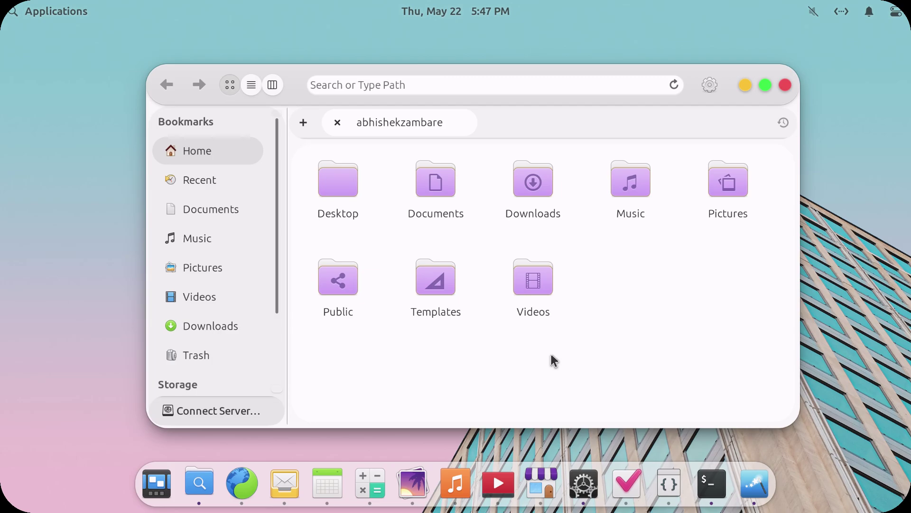
pyautogui.moveTo(560, 337); pyautogui.dragTo(386, 238)
pyautogui.click(683, 210)
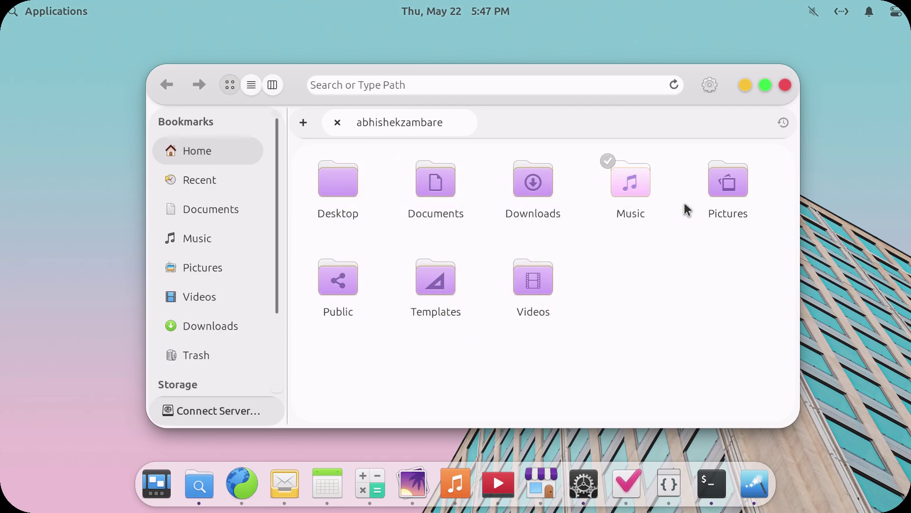
pyautogui.click(745, 85)
# - Unmute the sound in the sound popover and dismiss it
pyautogui.click(813, 11)
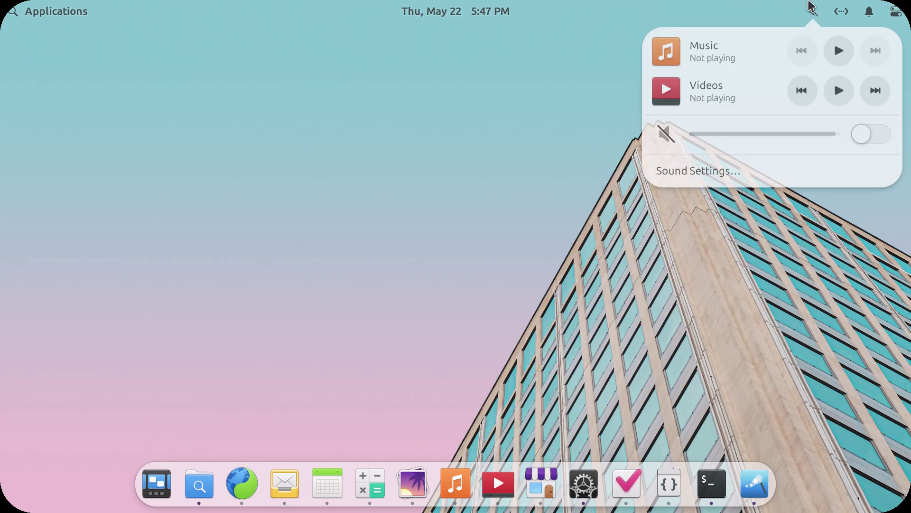
pyautogui.click(872, 140)
pyautogui.click(478, 324)
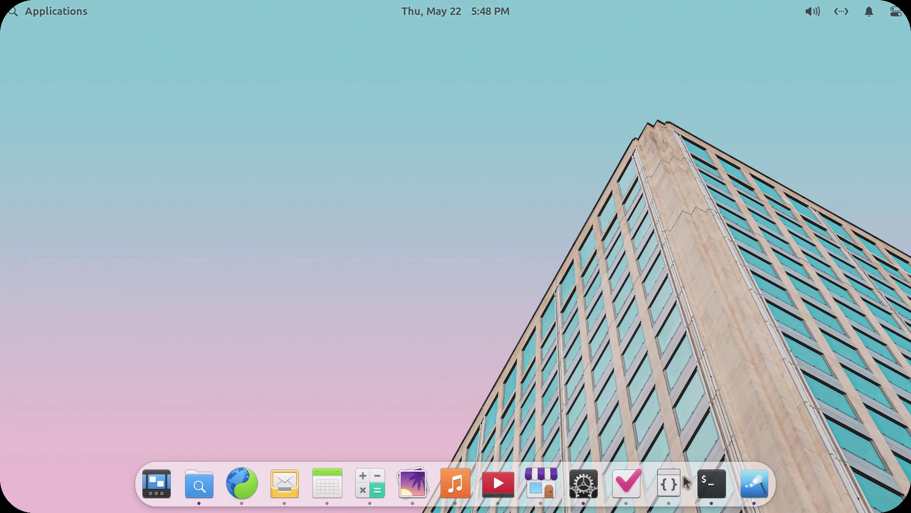
# - Open the tweaks app's Appearance settings and set the GTK theme to elementosh-Gtk-mint
pyautogui.click(754, 484)
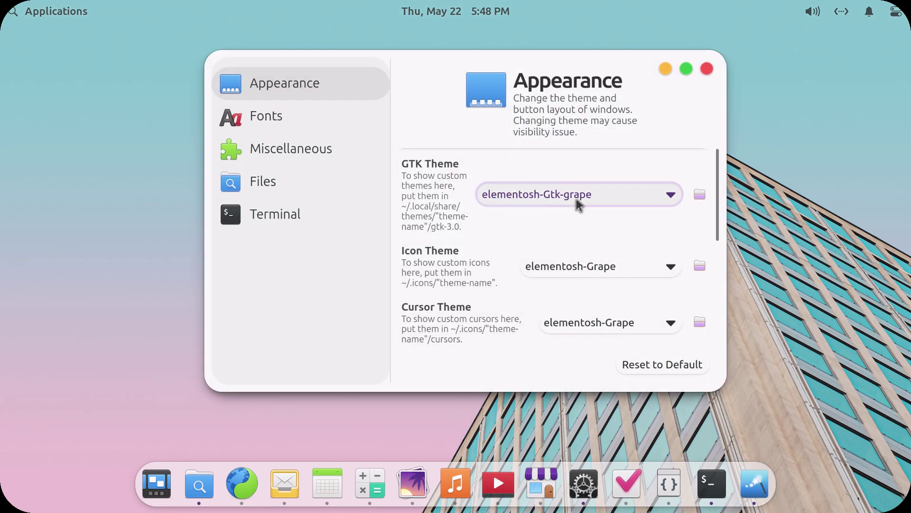
pyautogui.click(576, 198)
pyautogui.click(590, 348)
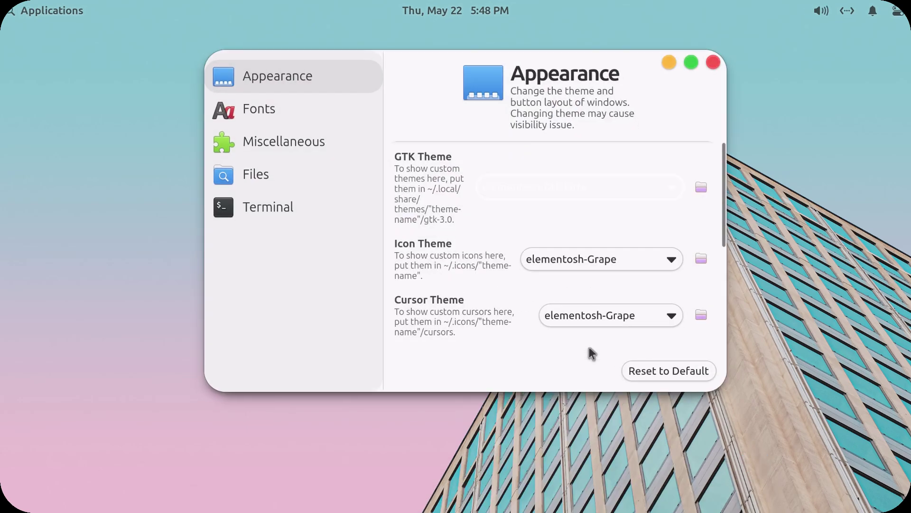
pyautogui.click(565, 187)
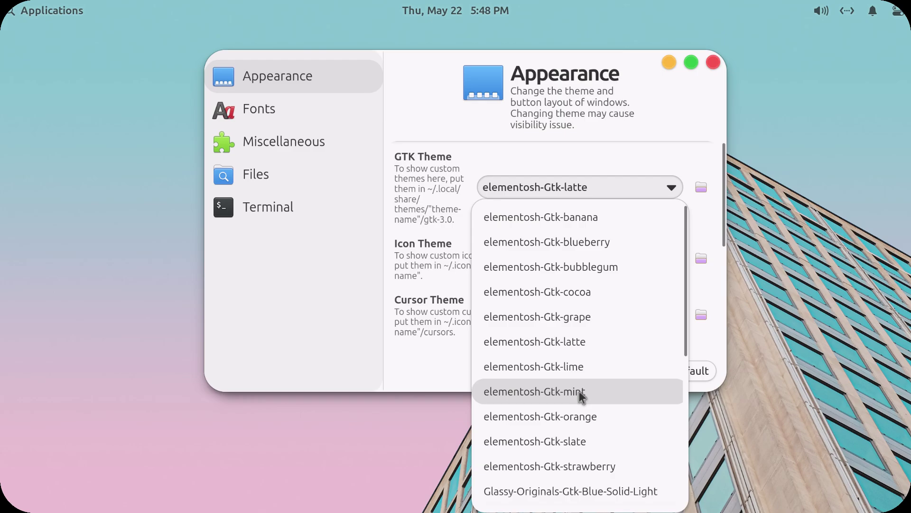
pyautogui.click(617, 390)
# - Set both the icon theme and the cursor theme to elementosh-Mint and minimize the tweaks window
pyautogui.click(634, 269)
pyautogui.scroll(-4, 630, 361)
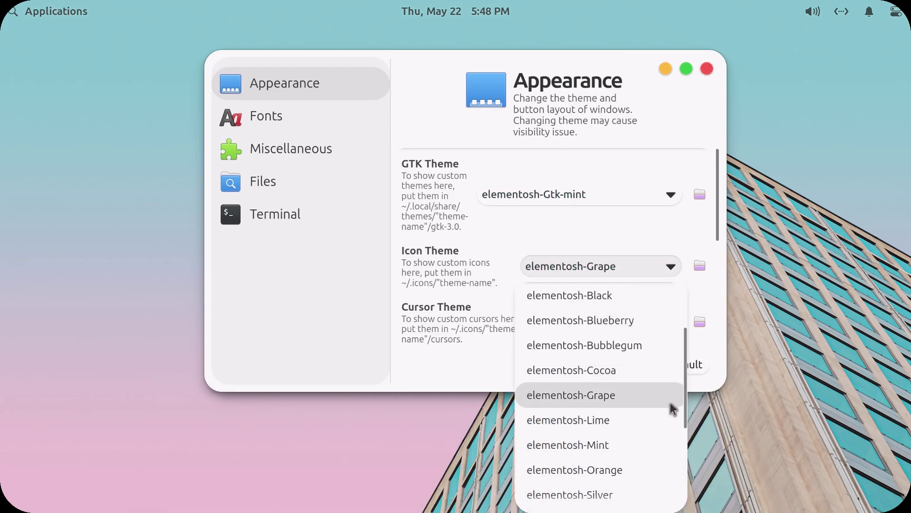
pyautogui.click(613, 439)
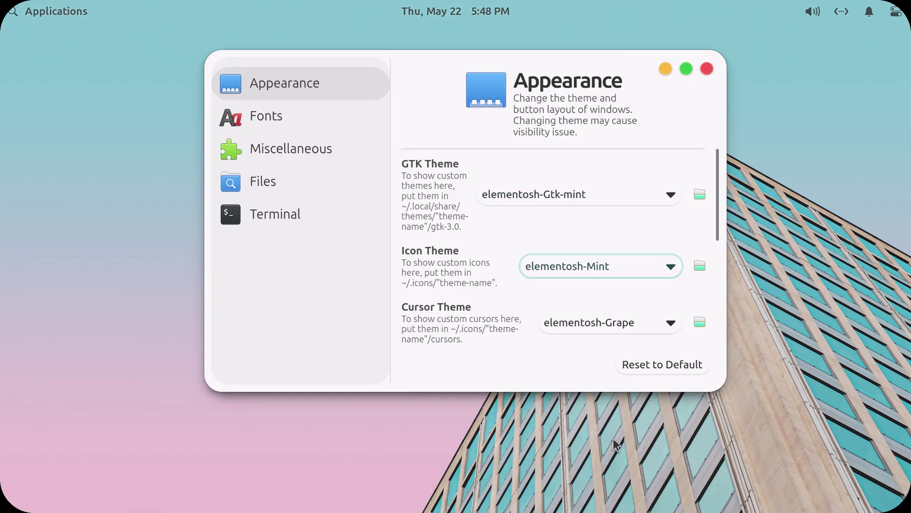
pyautogui.click(602, 325)
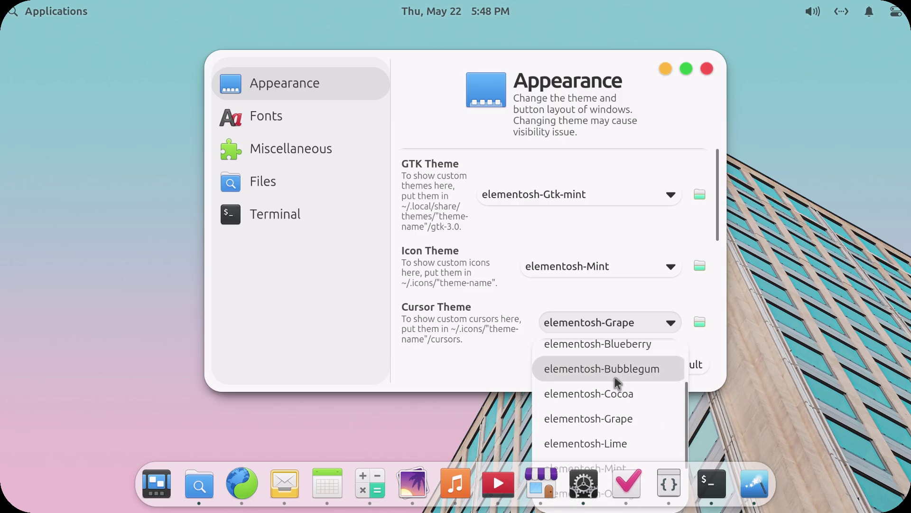
pyautogui.click(625, 465)
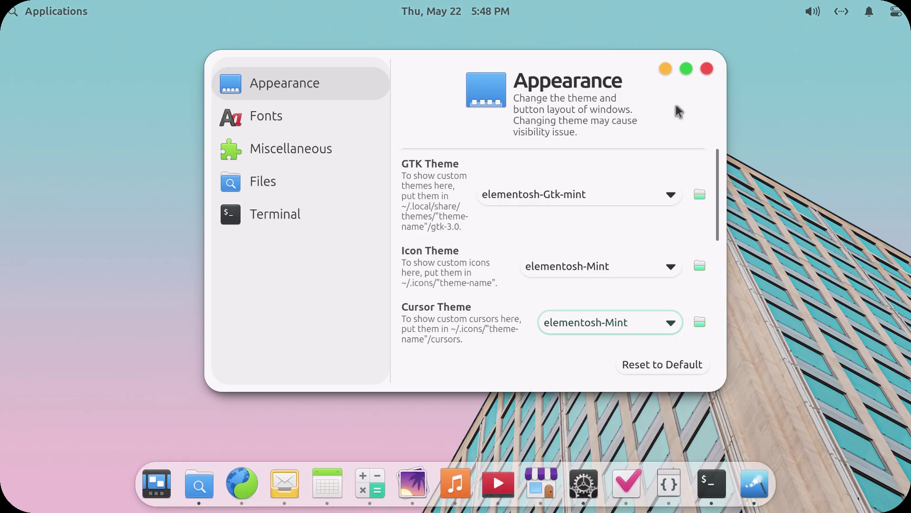
pyautogui.click(665, 69)
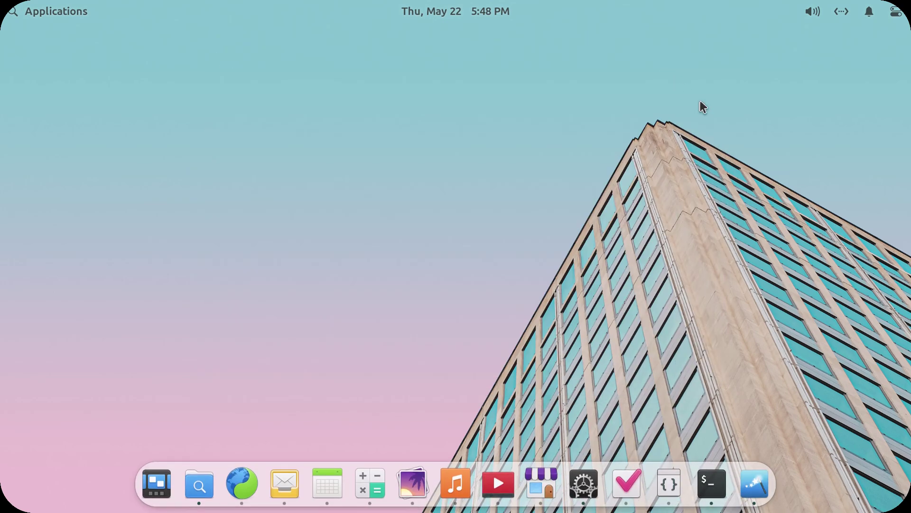
# - Show the mint folders in the file manager and the wallpaper settings over the skyscraper wallpaper, minimizing each window
pyautogui.click(201, 484)
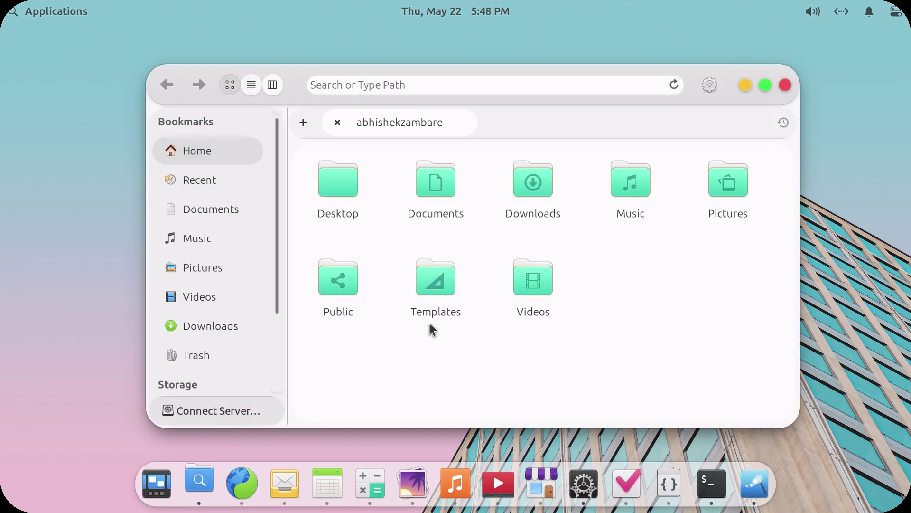
pyautogui.click(583, 484)
pyautogui.scroll(1, 565, 311)
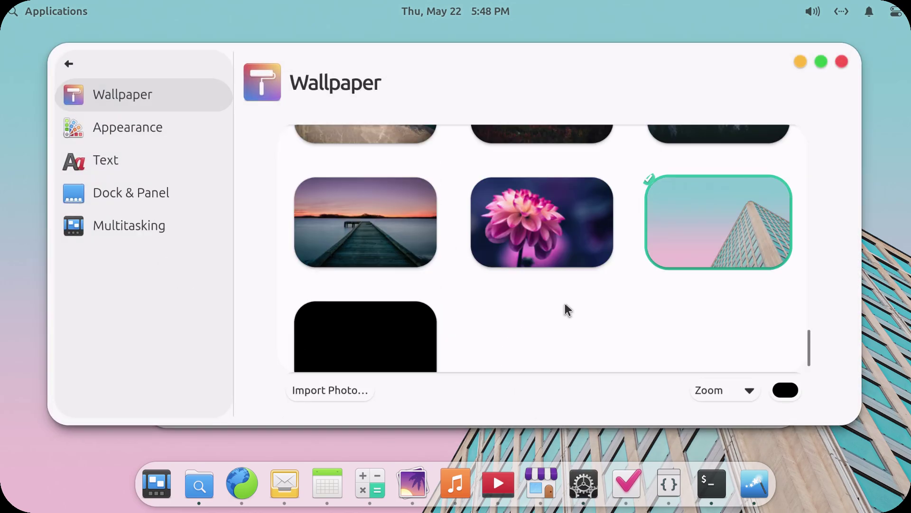
pyautogui.click(802, 62)
pyautogui.moveTo(632, 329); pyautogui.dragTo(666, 239)
pyautogui.click(749, 85)
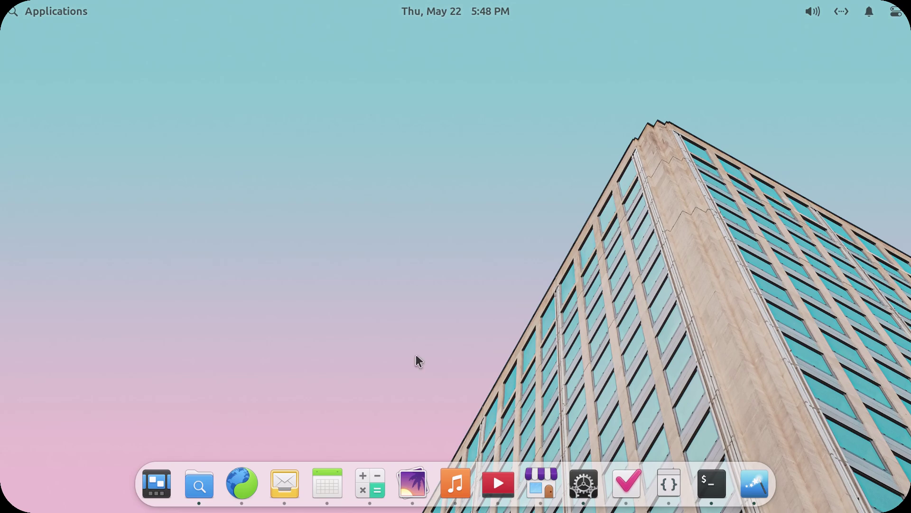
pyautogui.click(197, 503)
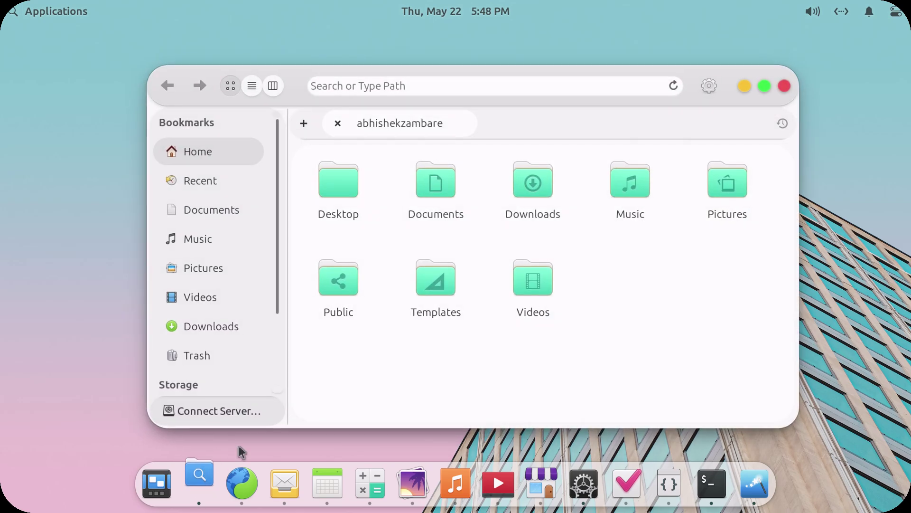
pyautogui.click(750, 84)
# - Mute and unmute the sound in the sound popover and close it
pyautogui.click(808, 14)
pyautogui.click(870, 140)
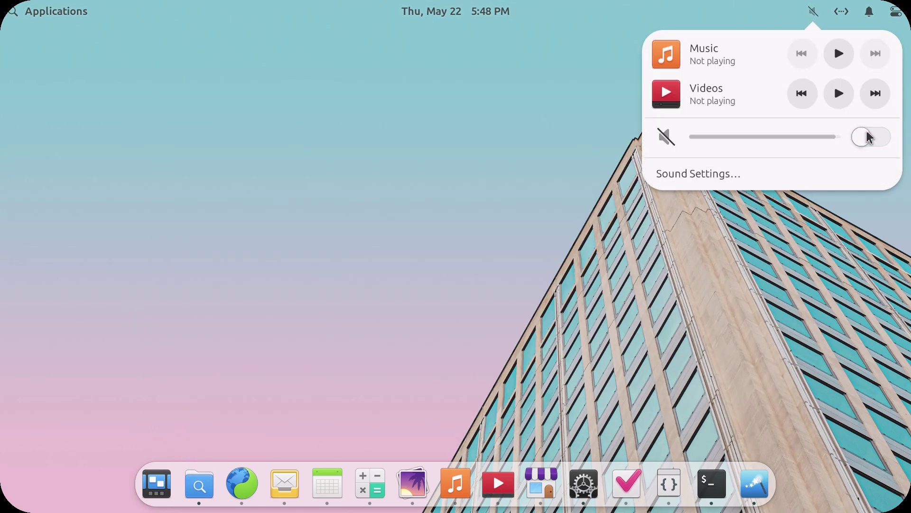
pyautogui.click(870, 138)
pyautogui.click(810, 15)
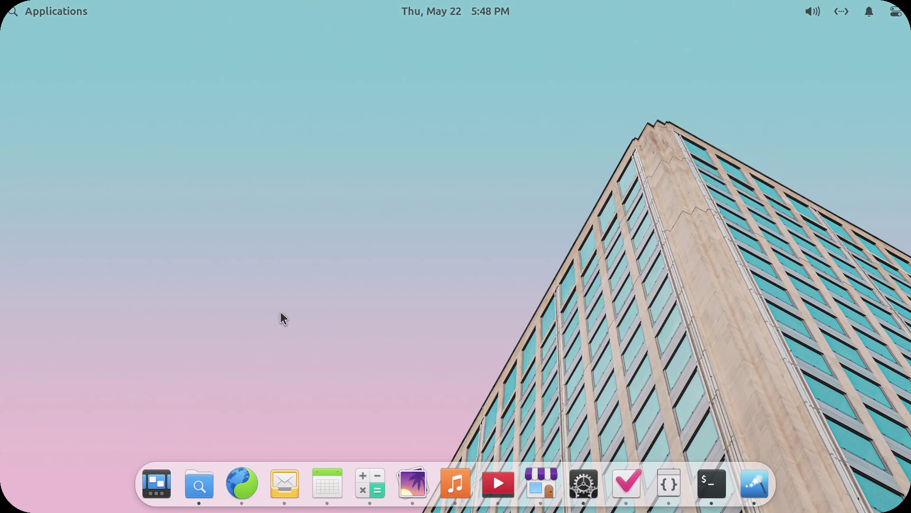
# - Bring up the file manager and twice select a group of home folders, clearing the selection each time
pyautogui.click(196, 493)
pyautogui.moveTo(622, 333); pyautogui.dragTo(304, 152)
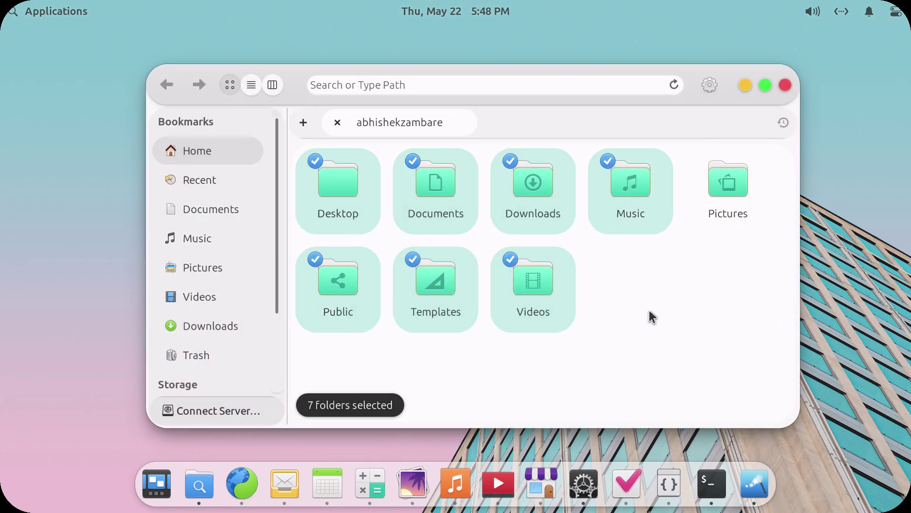
pyautogui.click(649, 311)
pyautogui.moveTo(650, 312); pyautogui.dragTo(335, 154)
pyautogui.click(762, 331)
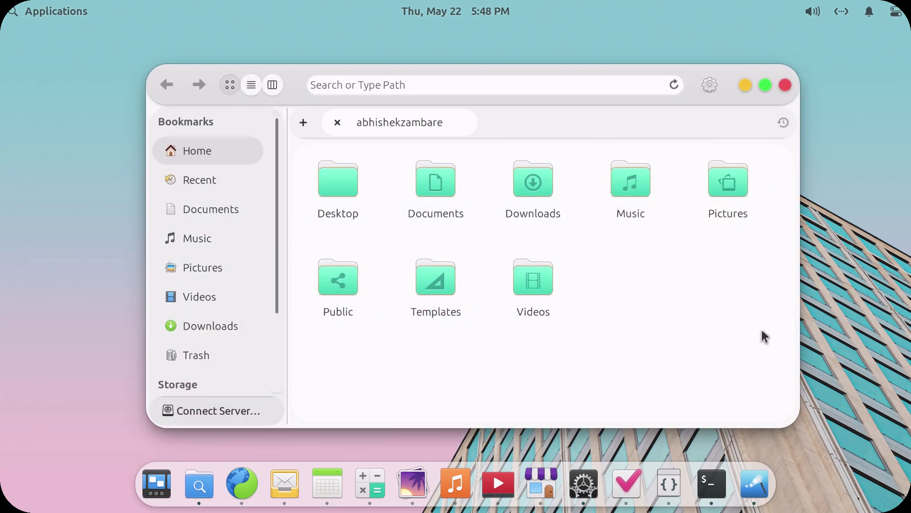
# - Show the file manager's view options, including the sorting and thumbnail settings, dismiss them, and minimize the window
pyautogui.click(709, 88)
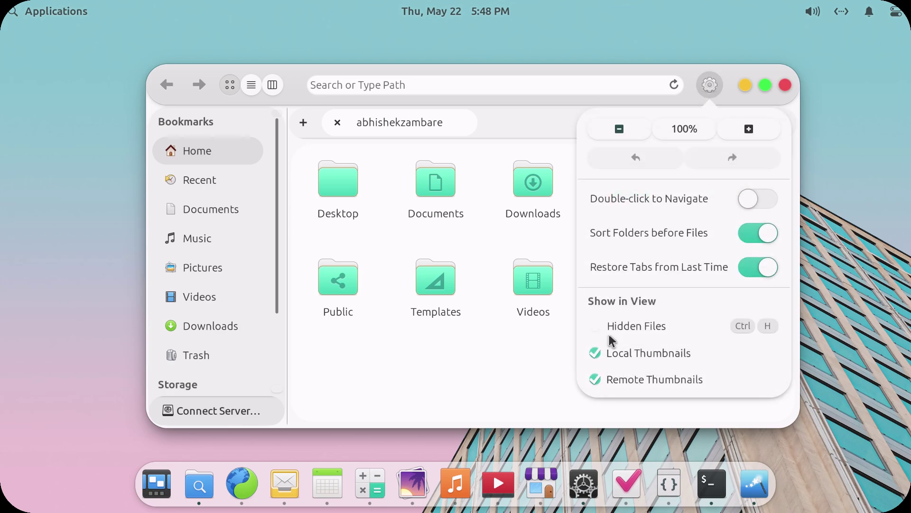
pyautogui.click(766, 240)
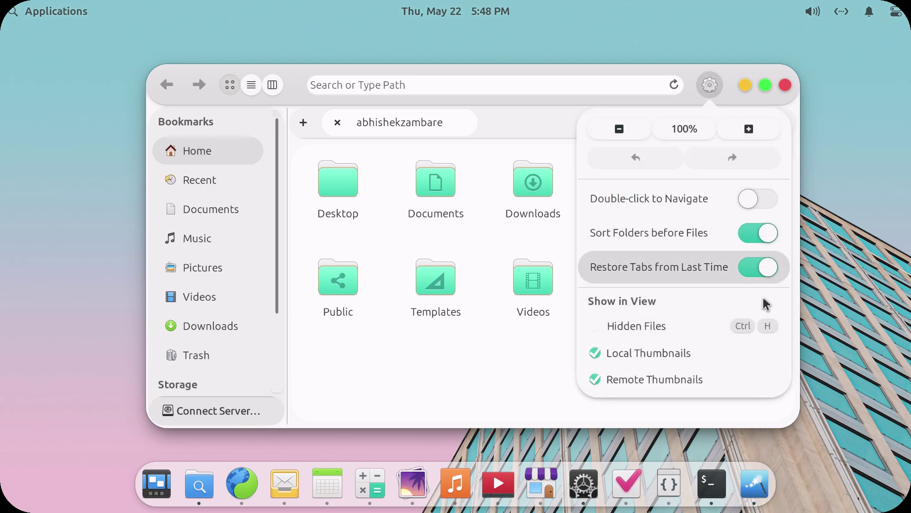
pyautogui.click(439, 371)
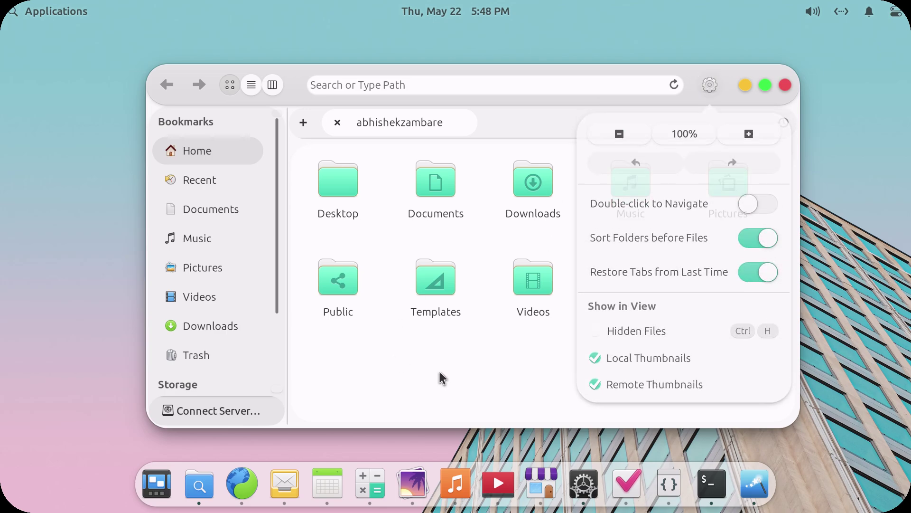
pyautogui.click(746, 86)
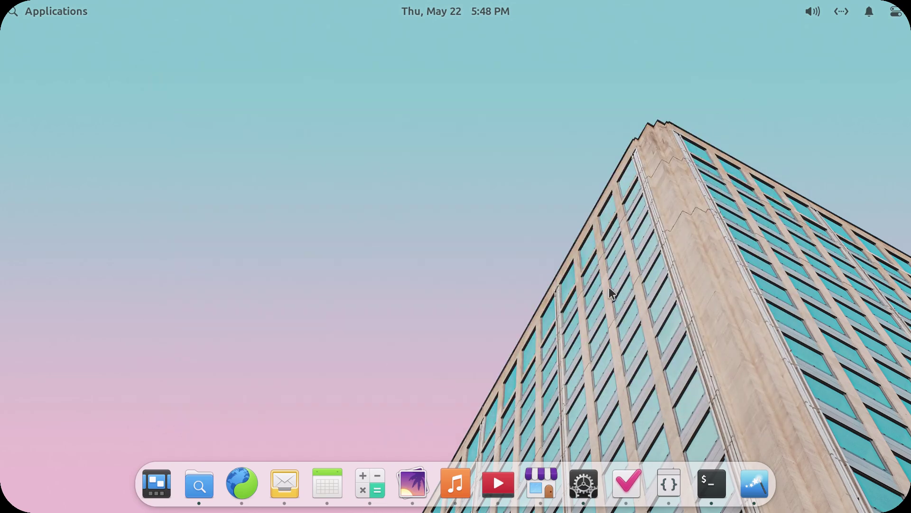
# - Set the sea arch under green northern lights as wallpaper in System Settings and minimize the window
pyautogui.click(598, 490)
pyautogui.scroll(3, 525, 300)
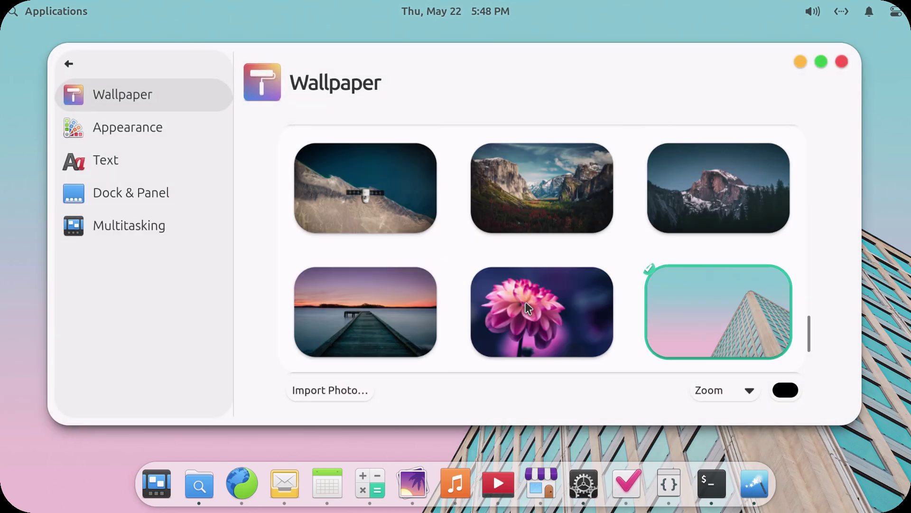
pyautogui.scroll(5, 527, 307)
pyautogui.click(531, 318)
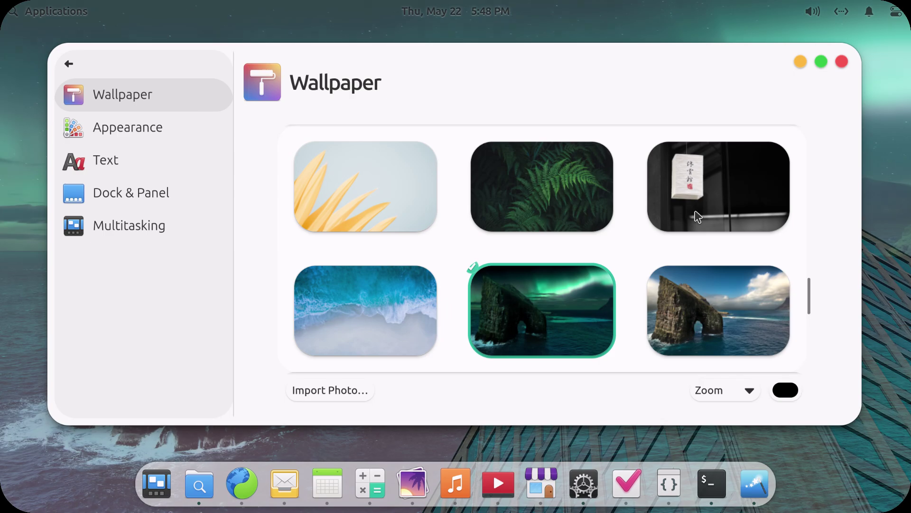
pyautogui.click(801, 61)
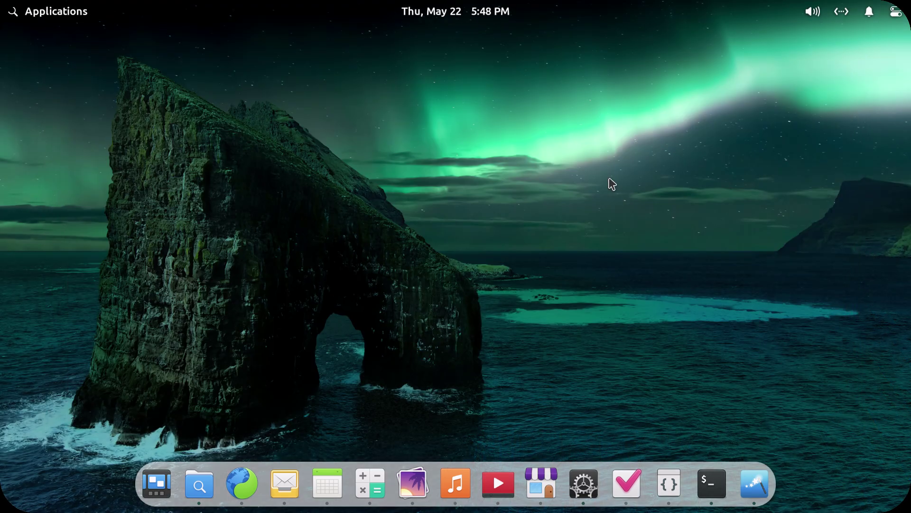
# - Show the file manager over the northern lights wallpaper, select and deselect a group of folders, and minimize it
pyautogui.click(200, 485)
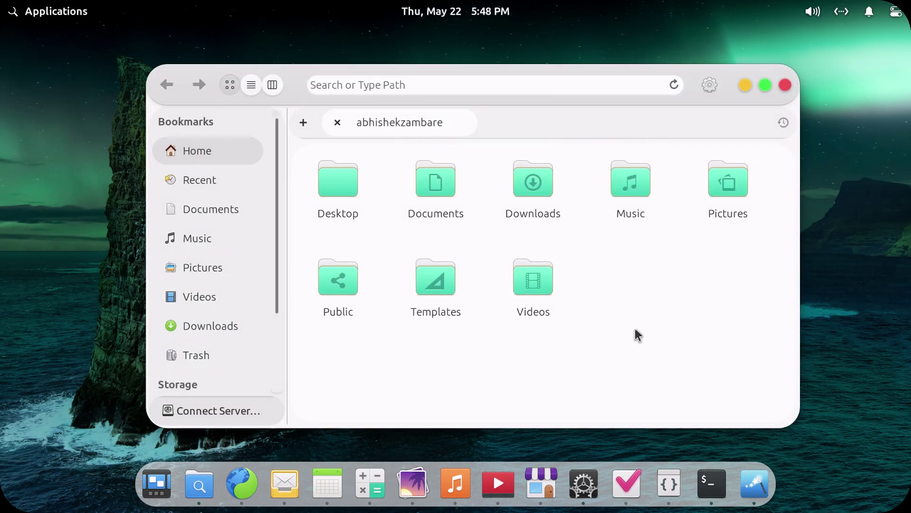
pyautogui.moveTo(634, 326); pyautogui.dragTo(363, 197)
pyautogui.click(666, 295)
pyautogui.click(744, 90)
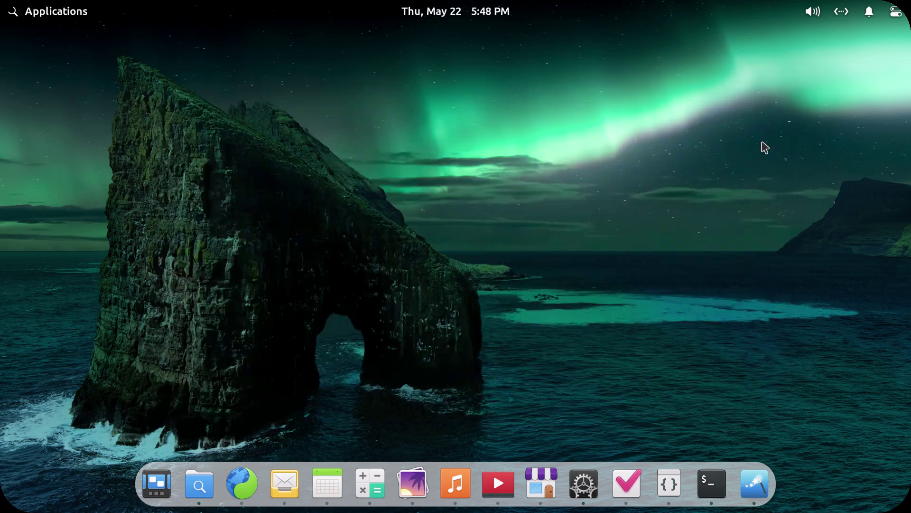
# - Briefly bring up the file manager and the tweaks app's Appearance settings, minimizing each window
pyautogui.click(196, 484)
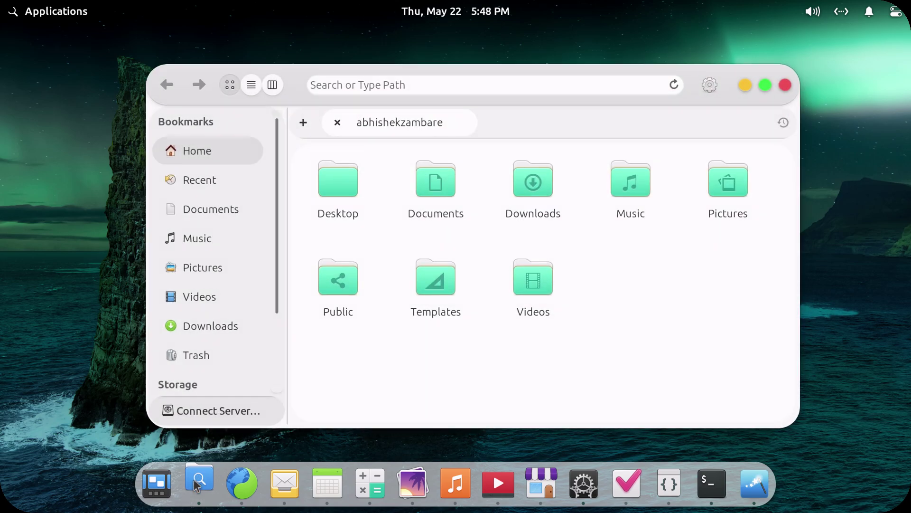
pyautogui.click(743, 87)
pyautogui.click(757, 493)
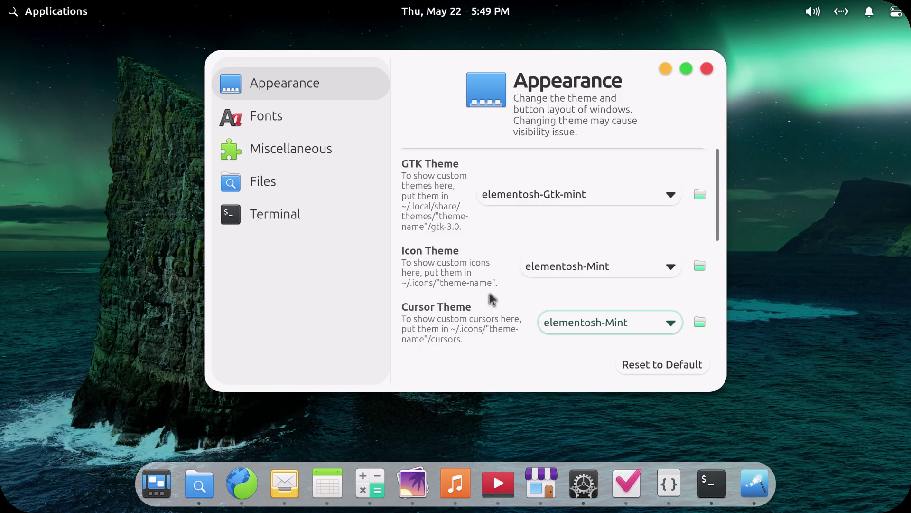
pyautogui.click(665, 71)
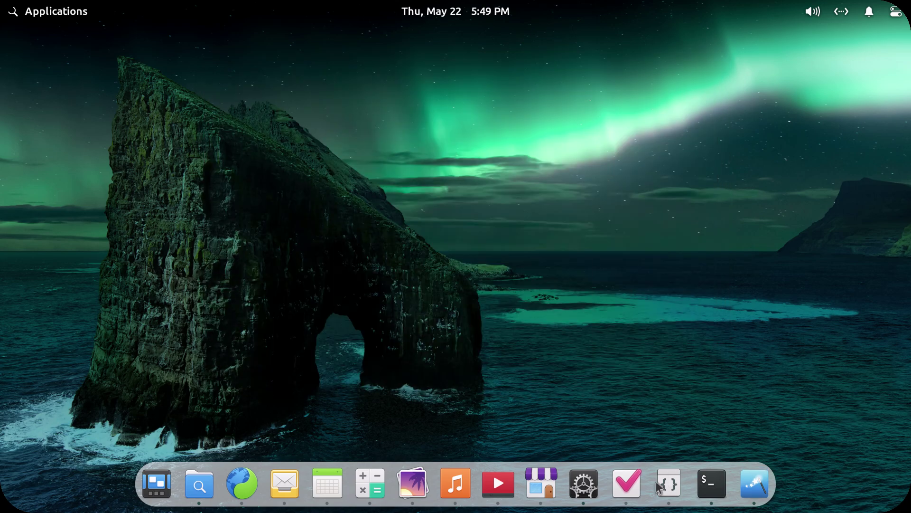
# - Set the dark green fern picture as wallpaper in System Settings and minimize the window
pyautogui.click(591, 480)
pyautogui.scroll(3, 545, 273)
pyautogui.click(546, 273)
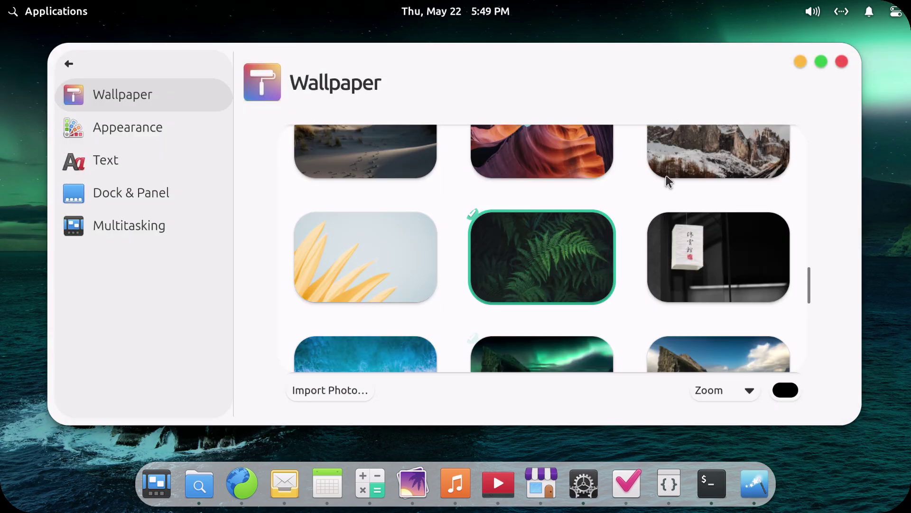
pyautogui.scroll(5, 631, 241)
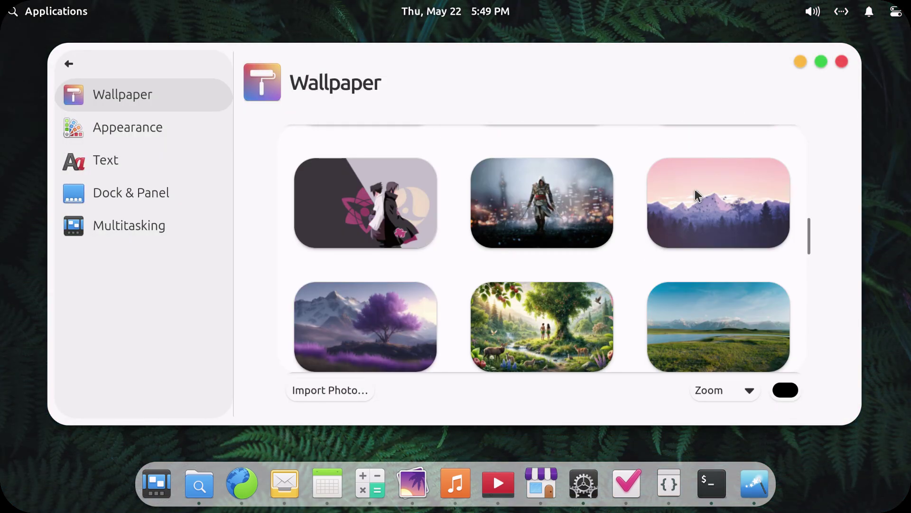
pyautogui.click(800, 63)
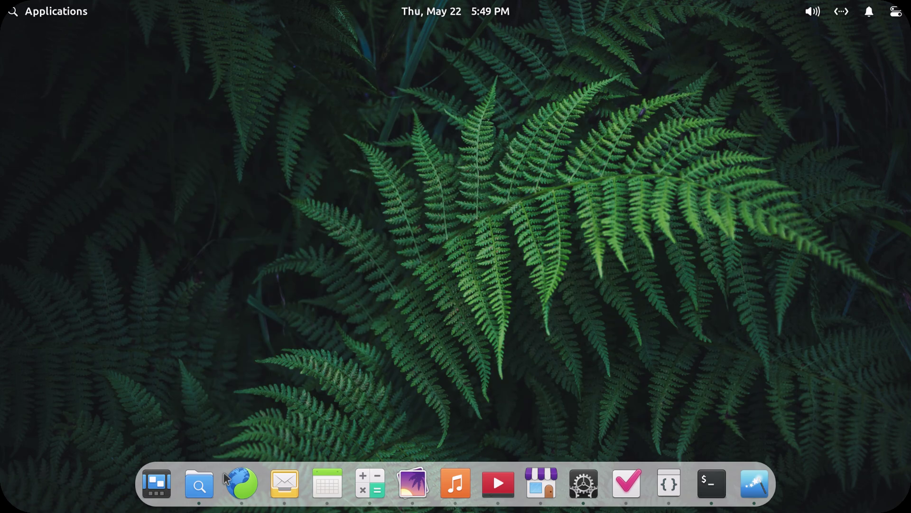
# - Show the file manager over the fern wallpaper, select and clear a group of folders, and minimize it
pyautogui.click(195, 495)
pyautogui.moveTo(670, 330); pyautogui.dragTo(411, 240)
pyautogui.click(708, 158)
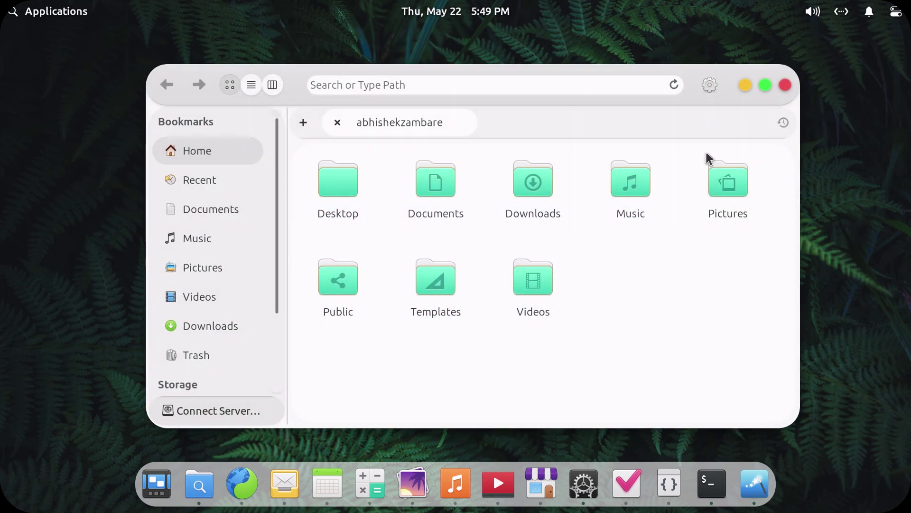
pyautogui.click(748, 87)
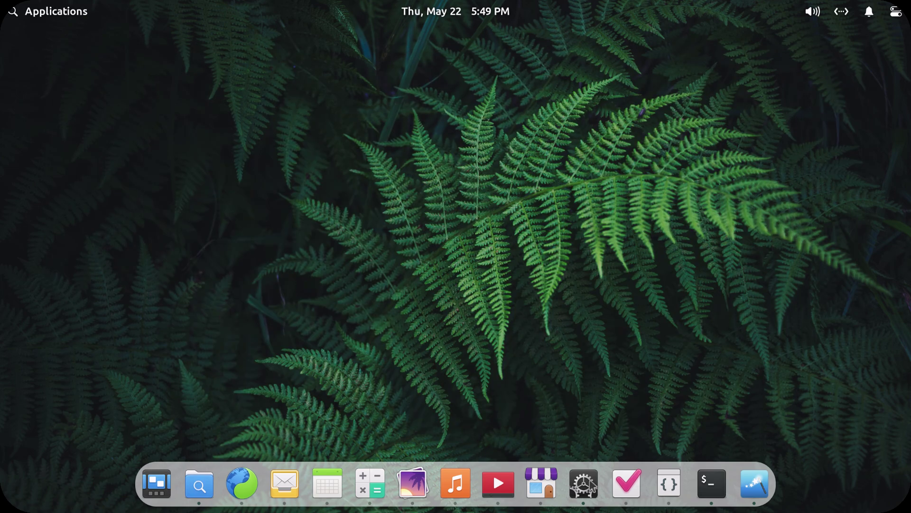
# - Show the sound and network popovers, try the sound switch, and dismiss the open popover
pyautogui.click(813, 12)
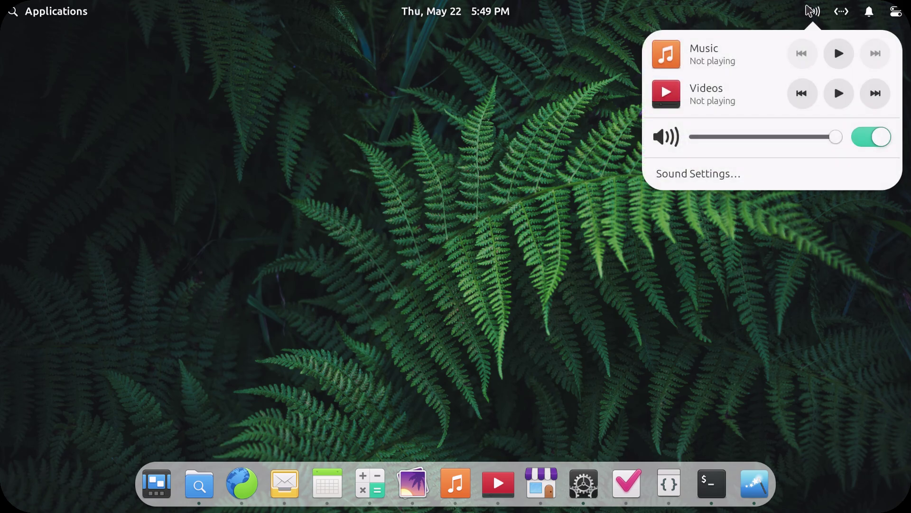
pyautogui.click(841, 12)
pyautogui.click(842, 11)
pyautogui.click(813, 12)
pyautogui.click(871, 142)
pyautogui.click(507, 275)
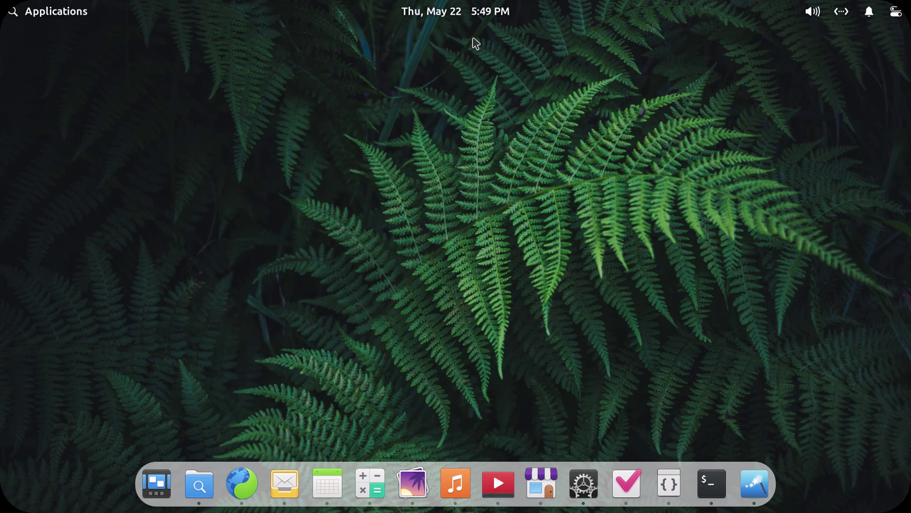
# - Show the date and time, applications menu and quick settings popovers over the fern wallpaper, dismissing each one
pyautogui.click(472, 11)
pyautogui.click(40, 84)
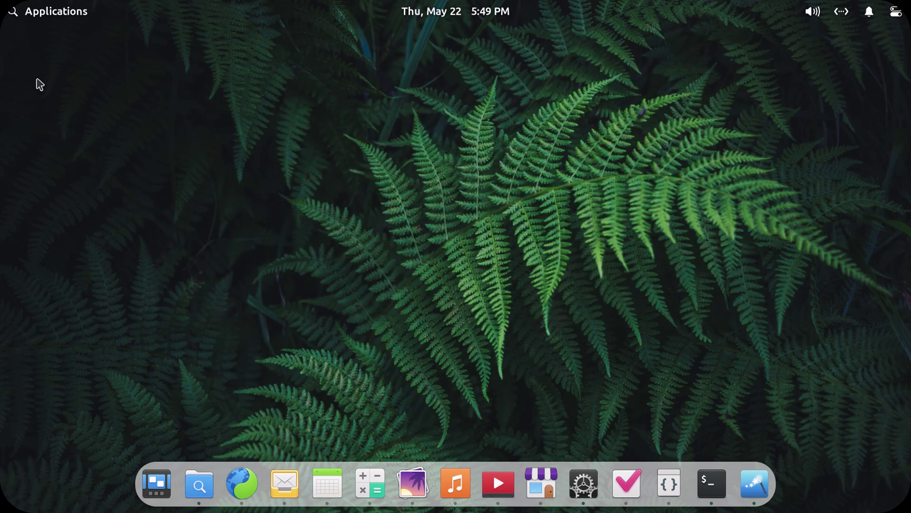
pyautogui.click(37, 12)
pyautogui.scroll(-1, 531, 299)
pyautogui.click(774, 90)
pyautogui.click(896, 13)
pyautogui.click(676, 199)
# - Set the garden picture with the fruit tree and animals as wallpaper in System Settings, and minimize the settings and tweaks windows
pyautogui.click(751, 489)
pyautogui.click(584, 484)
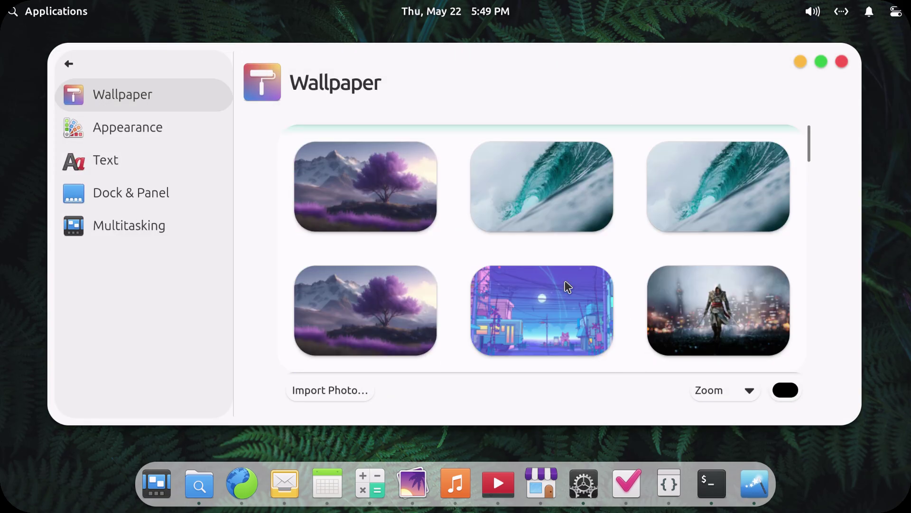
pyautogui.scroll(-10, 565, 288)
pyautogui.click(563, 286)
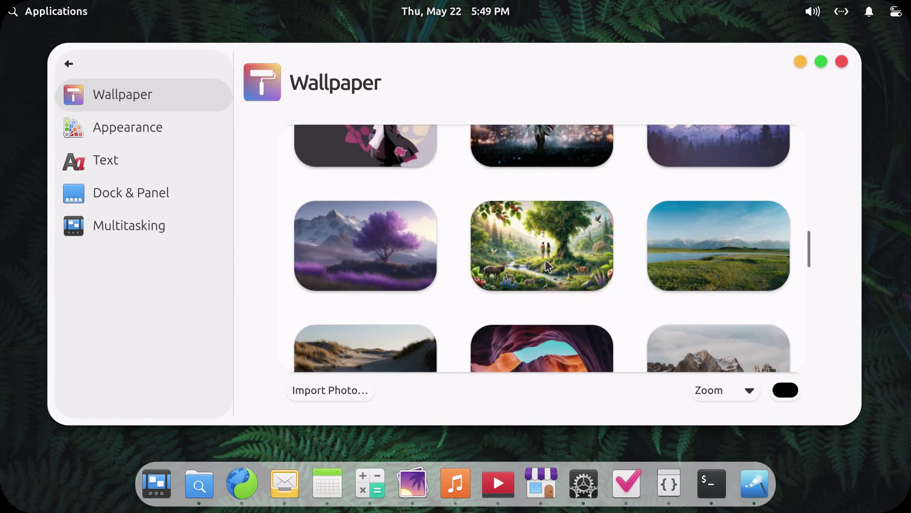
pyautogui.click(802, 62)
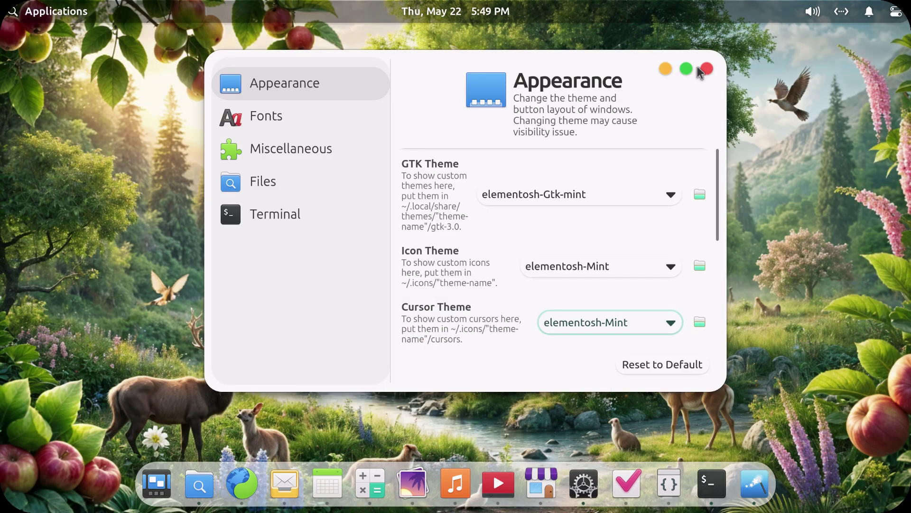
pyautogui.click(662, 71)
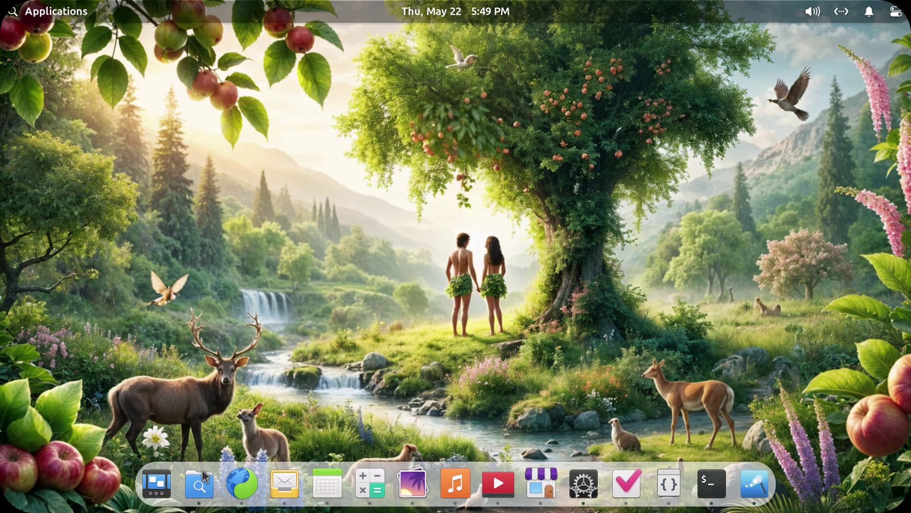
# - Briefly show the file manager, and in the tweaks app set the GTK theme to elementosh-Gtk-orange and the icon theme to elementosh-Orange
pyautogui.click(204, 476)
pyautogui.click(747, 80)
pyautogui.click(747, 473)
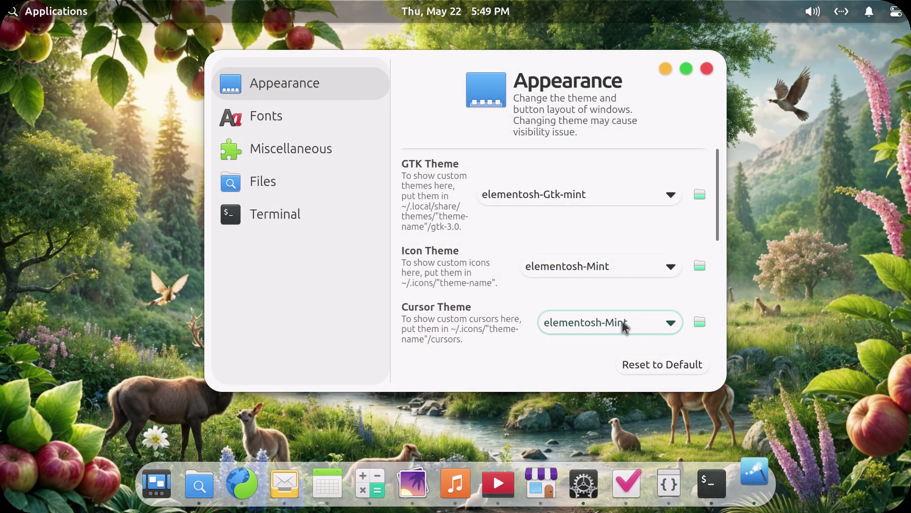
pyautogui.click(588, 201)
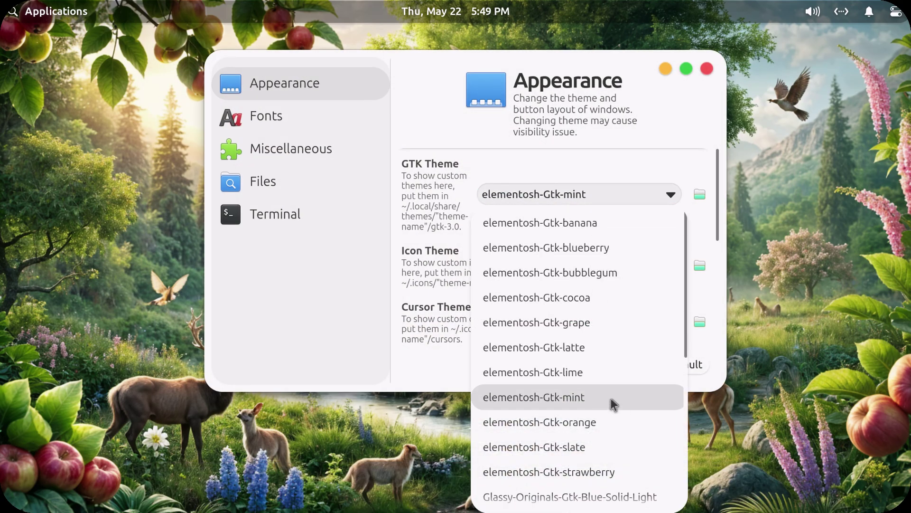
pyautogui.click(609, 423)
pyautogui.click(603, 272)
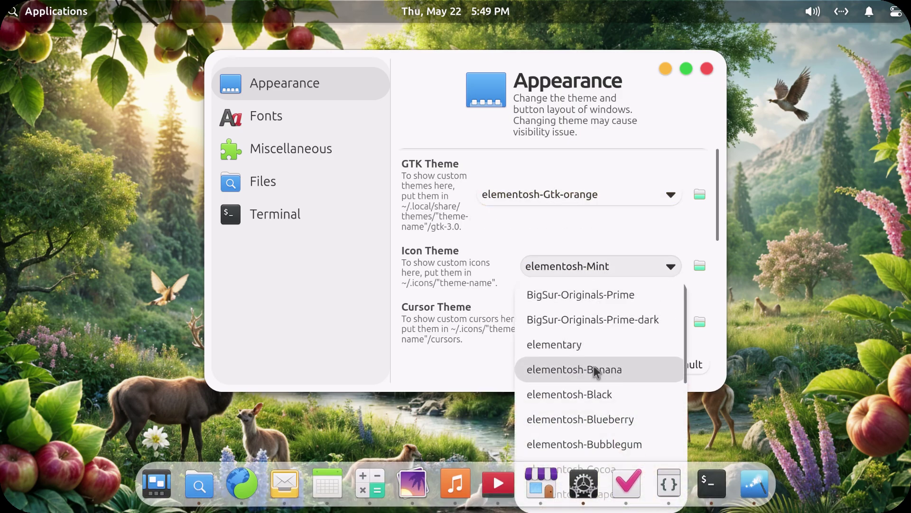
pyautogui.scroll(-3, 594, 371)
pyautogui.click(653, 478)
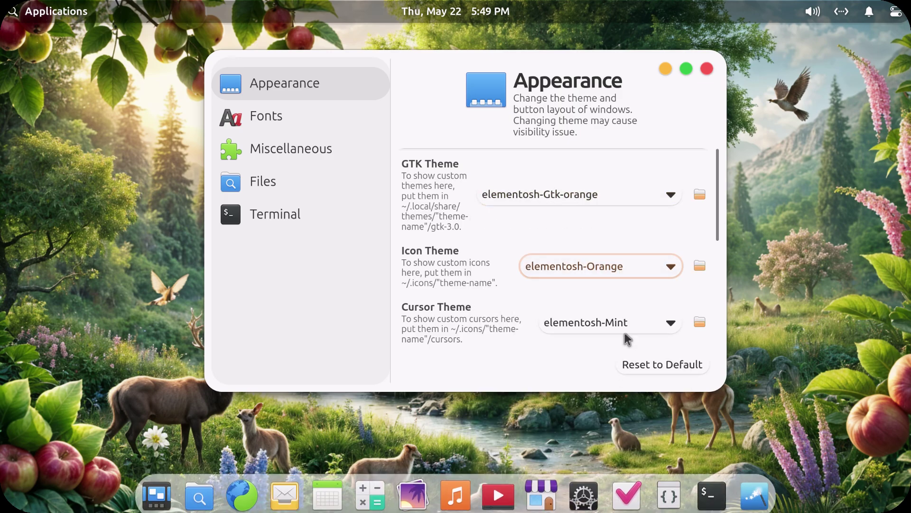
# - Choose a different elementosh cursor theme to go with the orange icon theme and minimize the tweaks window
pyautogui.click(628, 326)
pyautogui.click(514, 338)
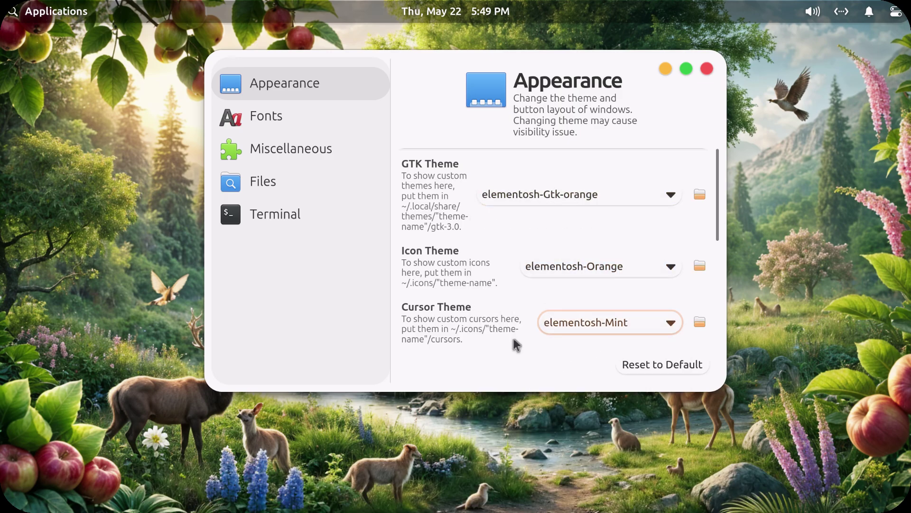
pyautogui.click(601, 324)
pyautogui.scroll(-3, 630, 384)
pyautogui.click(652, 493)
pyautogui.click(665, 69)
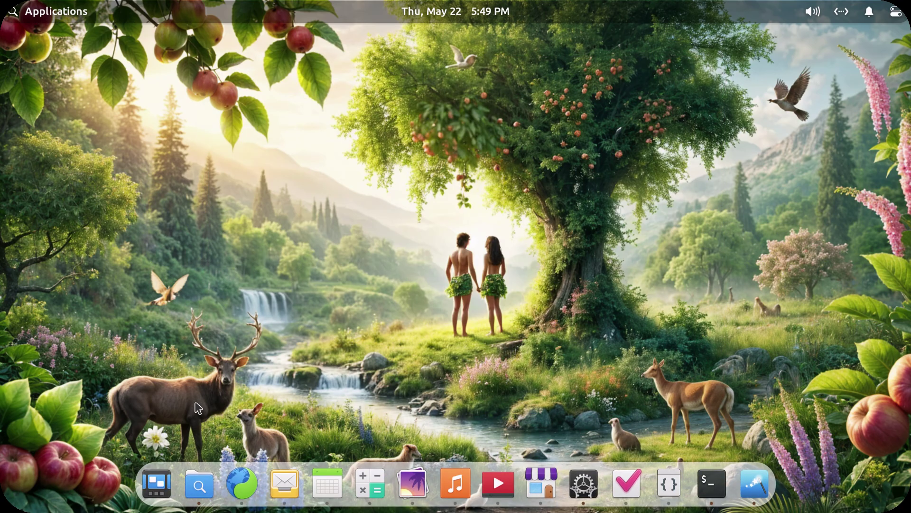
# - Show the orange folders in the file manager over the garden wallpaper, drawing a selection box across them, and minimize the window
pyautogui.click(198, 483)
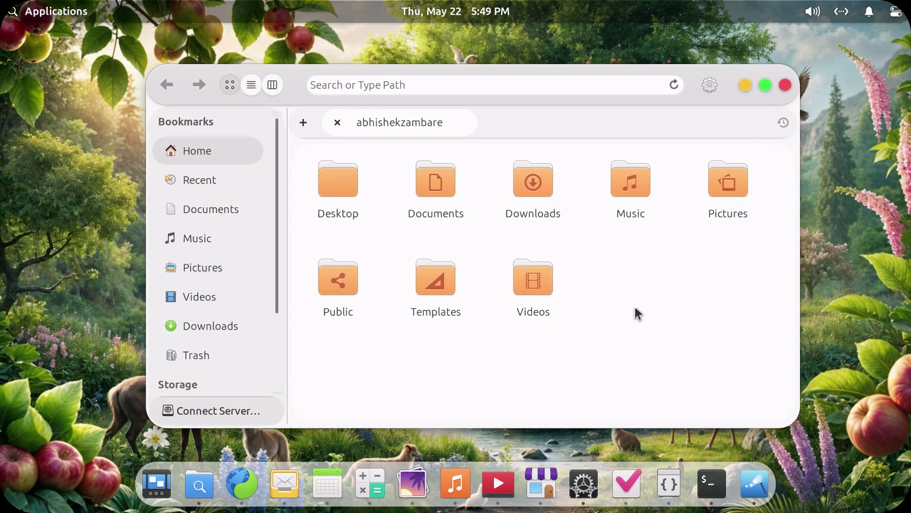
pyautogui.moveTo(635, 307); pyautogui.dragTo(685, 330)
pyautogui.moveTo(548, 312); pyautogui.dragTo(745, 151)
pyautogui.click(745, 85)
# - Show the sound popover, try its sound switch, and dismiss the popover
pyautogui.click(813, 12)
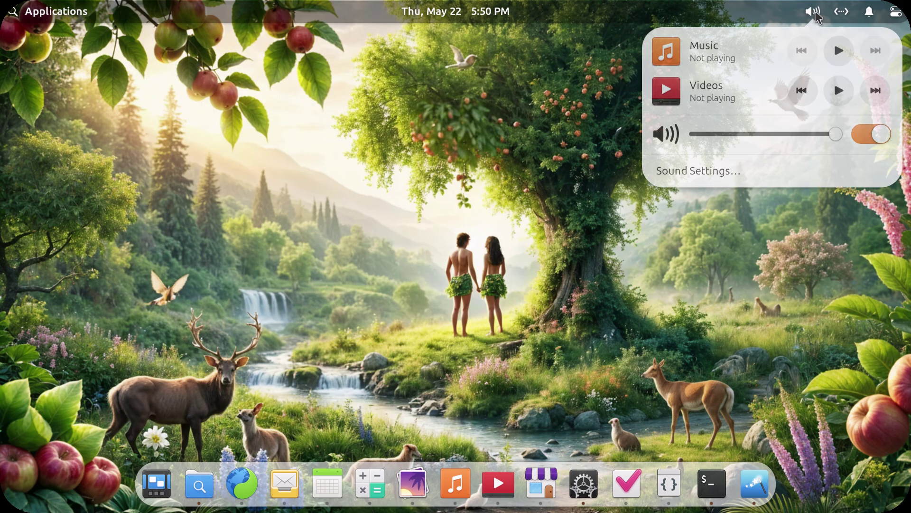
pyautogui.click(871, 138)
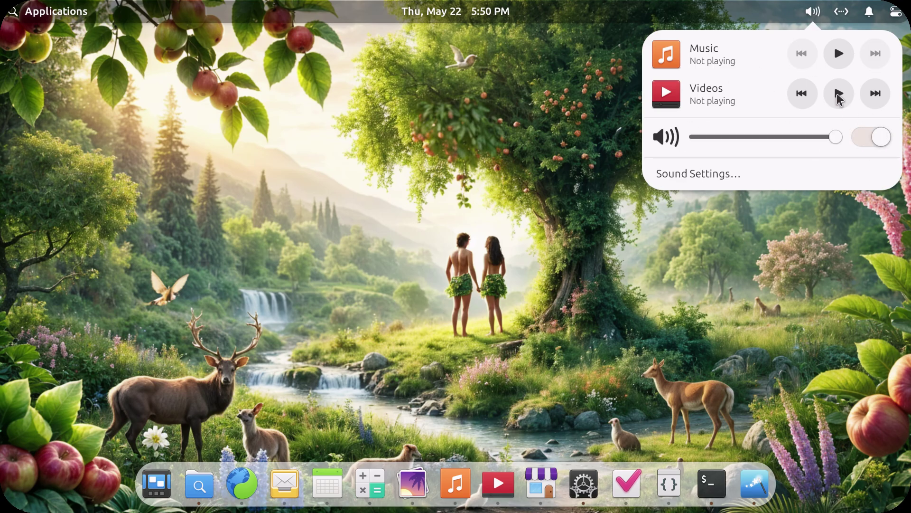
pyautogui.click(812, 20)
# - Show the file manager's options, toggle Sort Folders before Files off and on again, and minimize the window
pyautogui.click(207, 484)
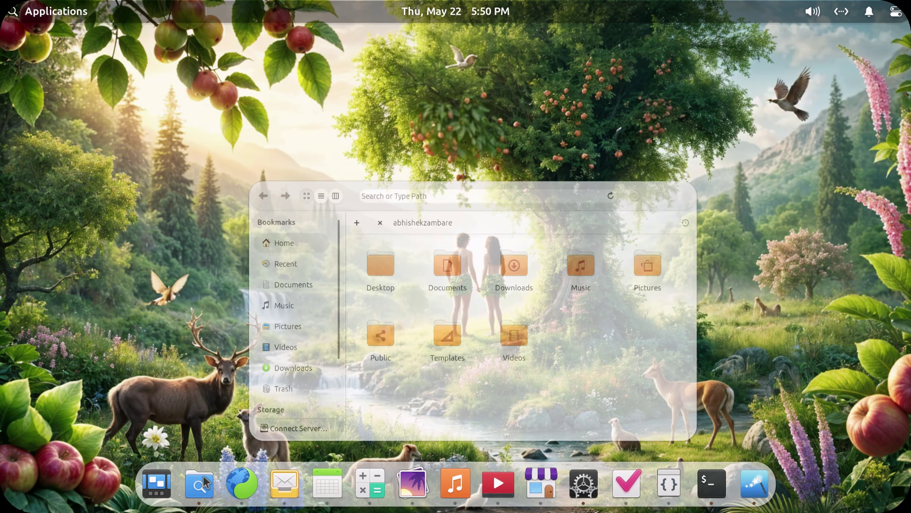
pyautogui.click(712, 87)
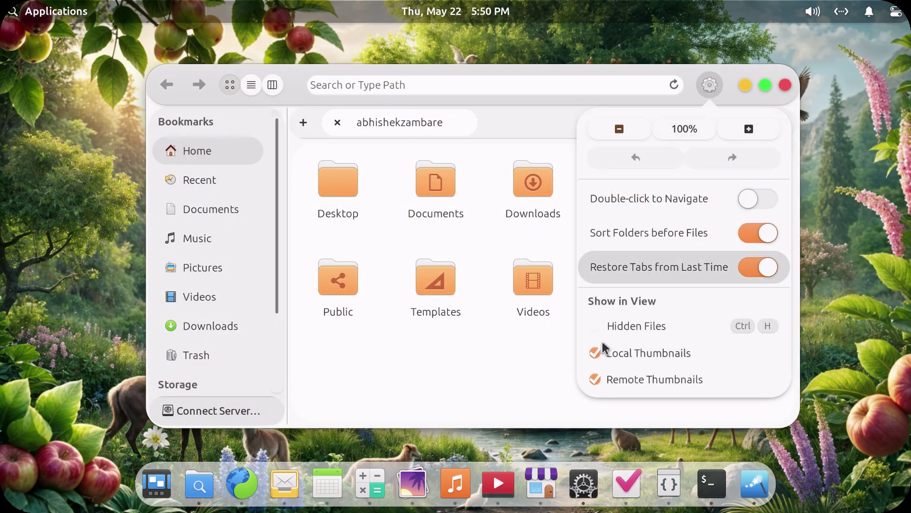
pyautogui.click(764, 234)
pyautogui.click(764, 234)
pyautogui.click(748, 87)
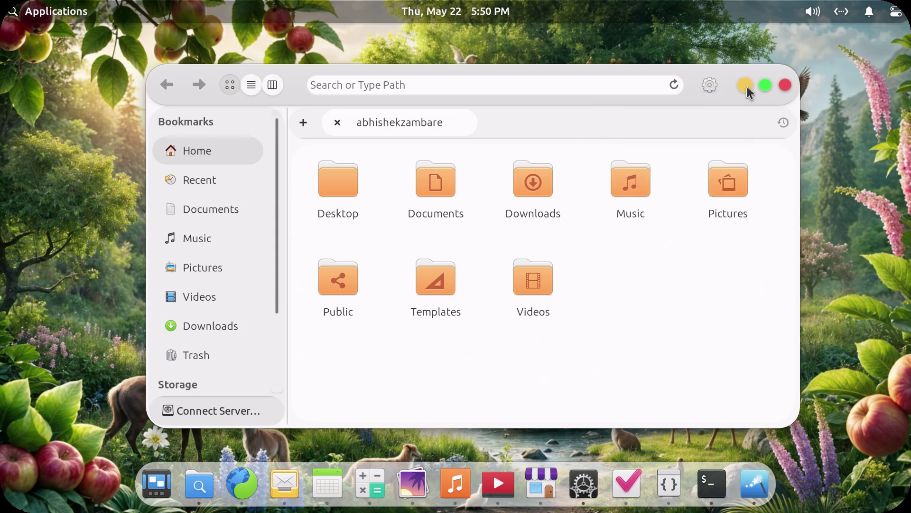
pyautogui.click(746, 86)
# - Set the red canyon rock picture as wallpaper, browse the other wallpapers, and minimize System Settings
pyautogui.click(585, 489)
pyautogui.scroll(-2, 551, 323)
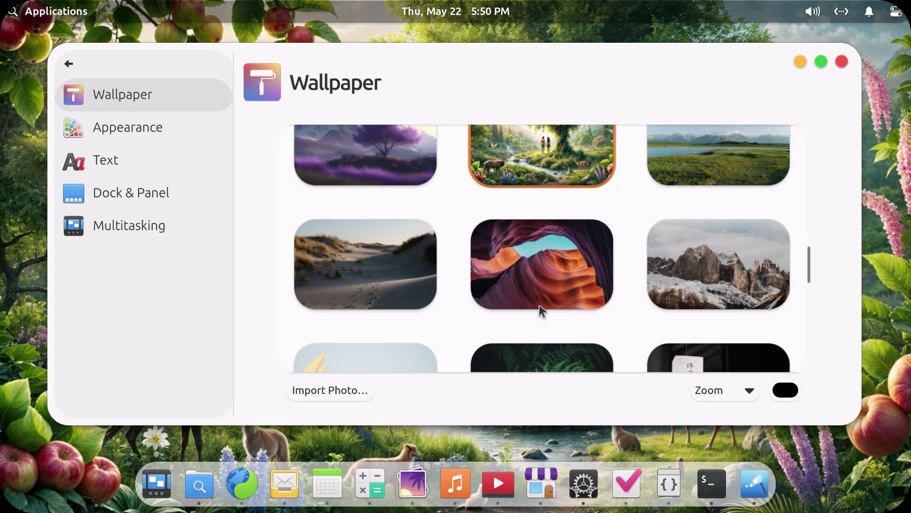
pyautogui.click(544, 276)
pyautogui.scroll(-8, 539, 280)
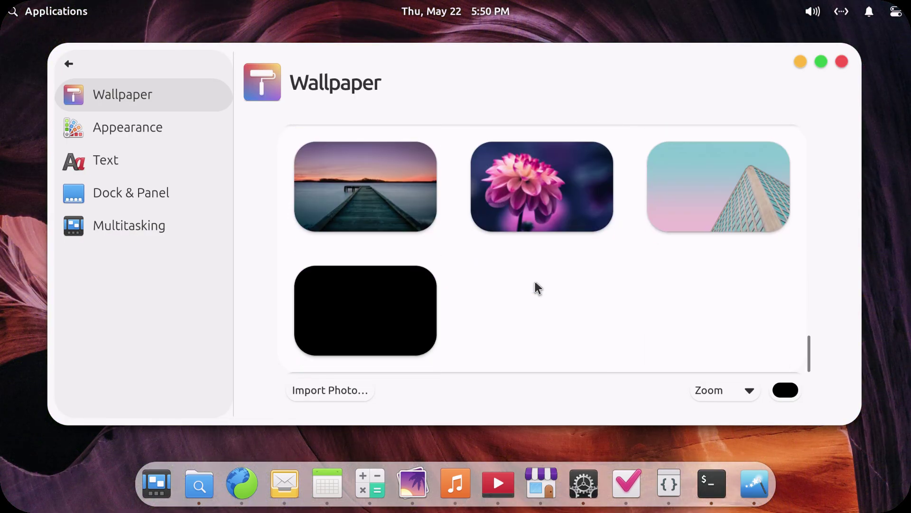
pyautogui.scroll(3, 535, 284)
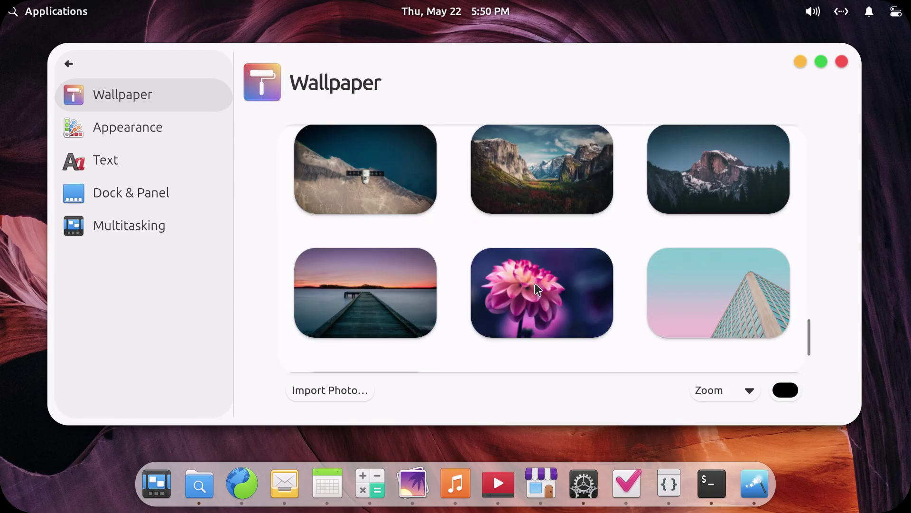
pyautogui.scroll(6, 536, 290)
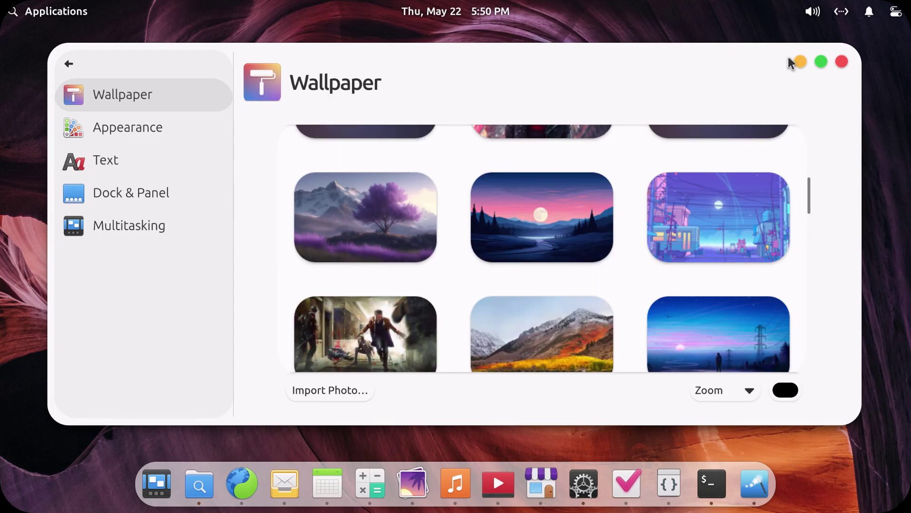
pyautogui.click(801, 61)
# - Show the file manager over the canyon wallpaper, select and clear a group of folders, and minimize it
pyautogui.click(202, 484)
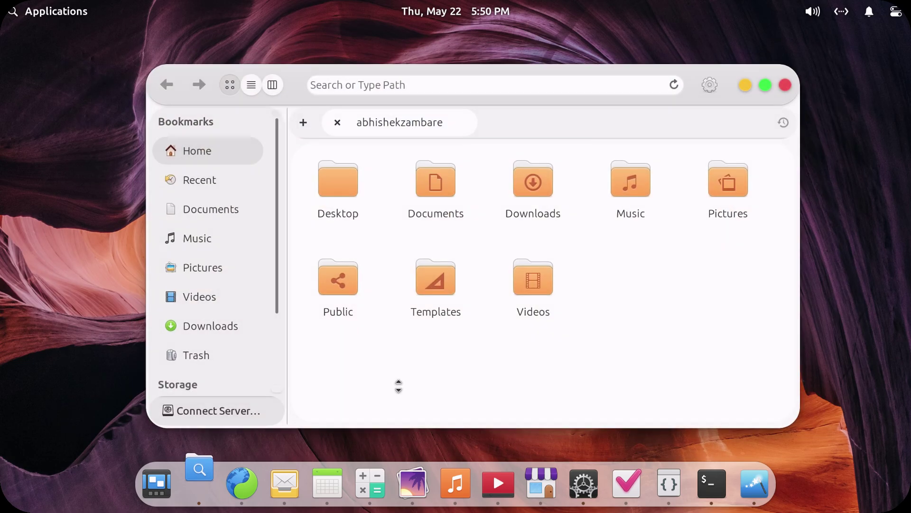
pyautogui.moveTo(585, 355); pyautogui.dragTo(370, 208)
pyautogui.click(675, 309)
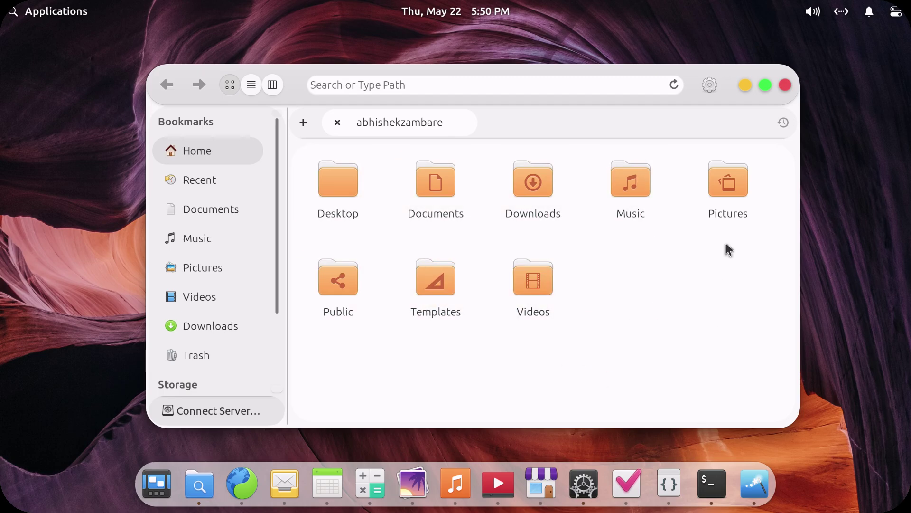
pyautogui.click(744, 90)
# - Set the autumn mountain and lake picture as wallpaper and minimize System Settings
pyautogui.click(584, 485)
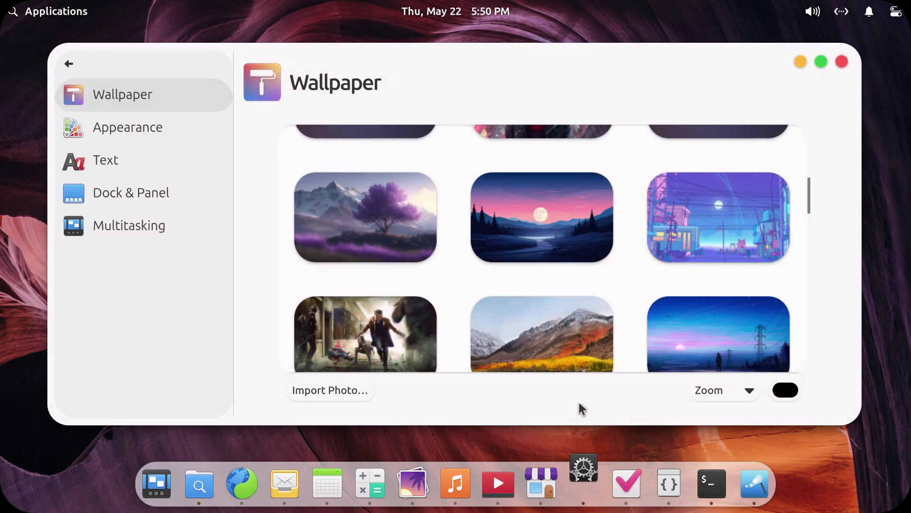
pyautogui.click(546, 234)
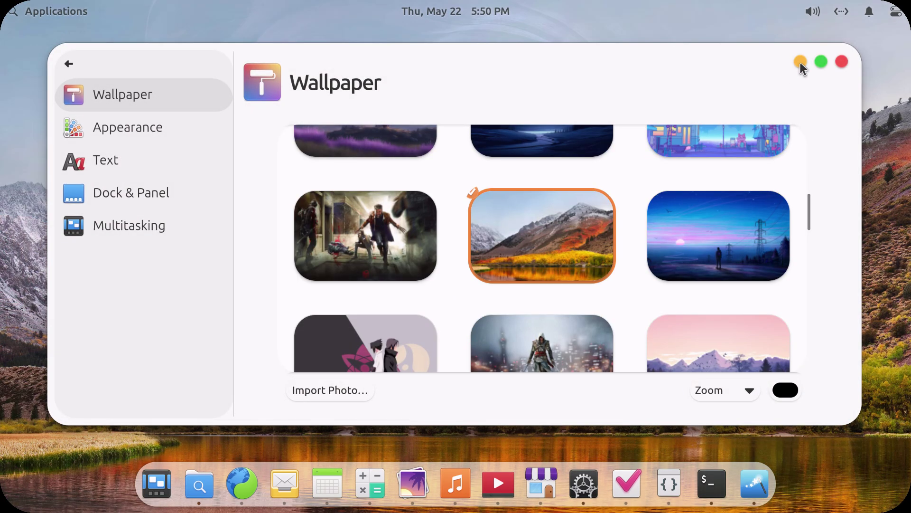
pyautogui.click(800, 62)
# - Show the file manager over the autumn mountain wallpaper, select and clear a group of folders, and minimize it
pyautogui.click(202, 483)
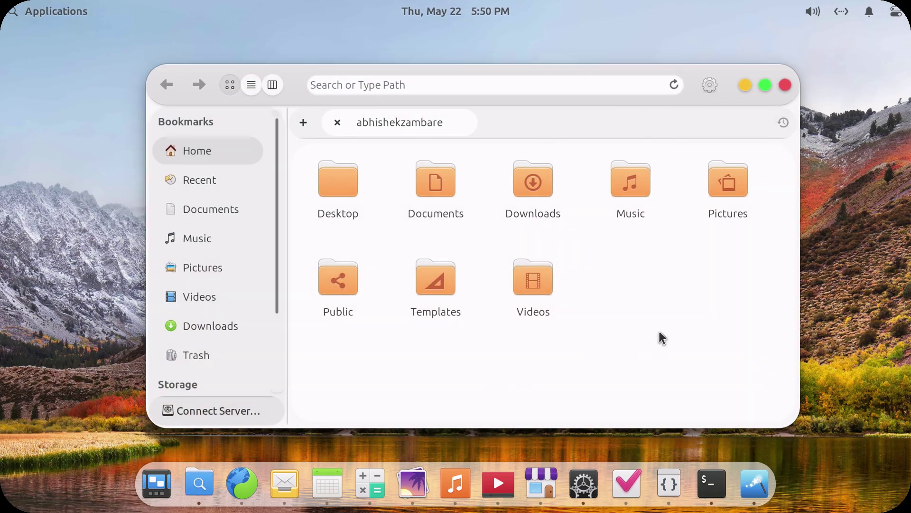
pyautogui.moveTo(659, 329); pyautogui.dragTo(354, 185)
pyautogui.click(689, 250)
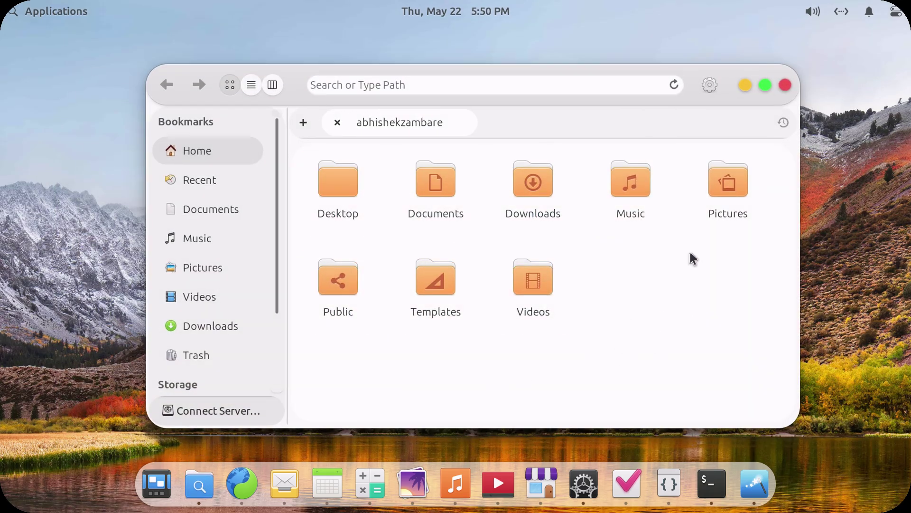
pyautogui.click(744, 84)
# - Show the sound popover over the mountain wallpaper, dismiss it, and briefly bring up the file manager before minimizing it
pyautogui.click(813, 11)
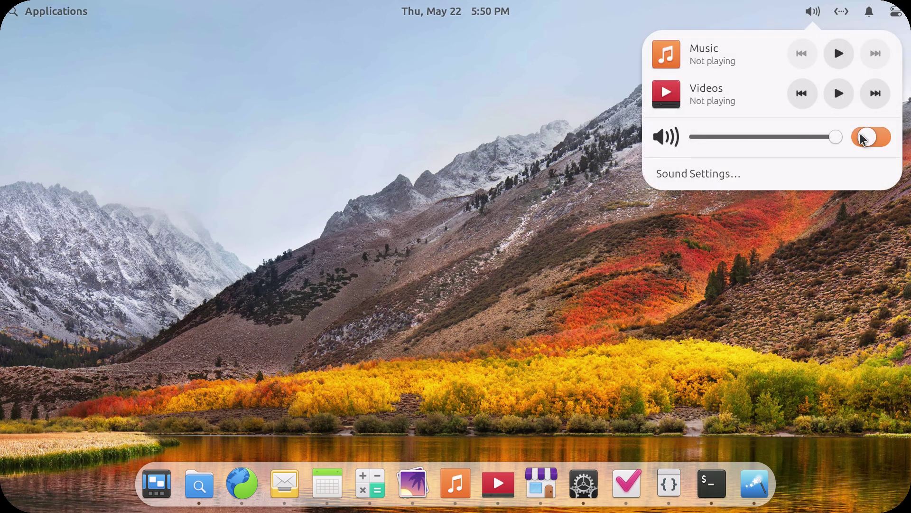
pyautogui.click(568, 299)
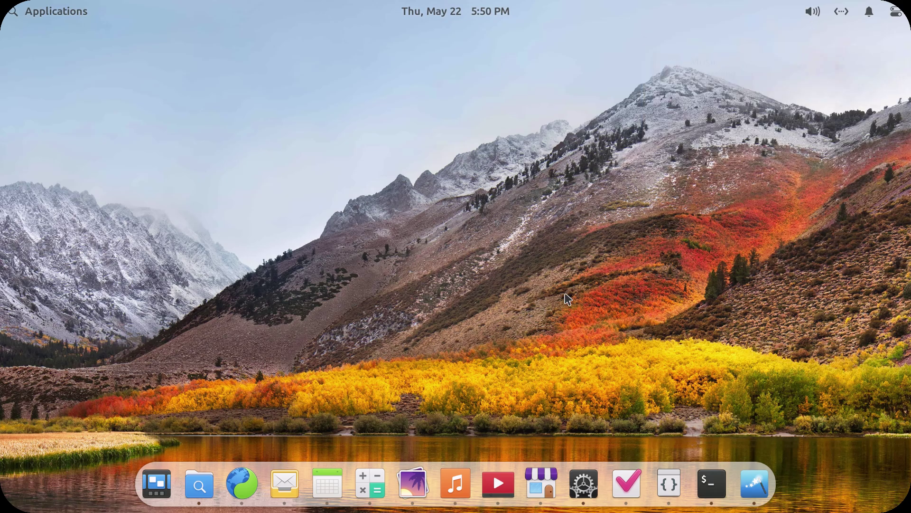
pyautogui.click(197, 484)
pyautogui.click(786, 85)
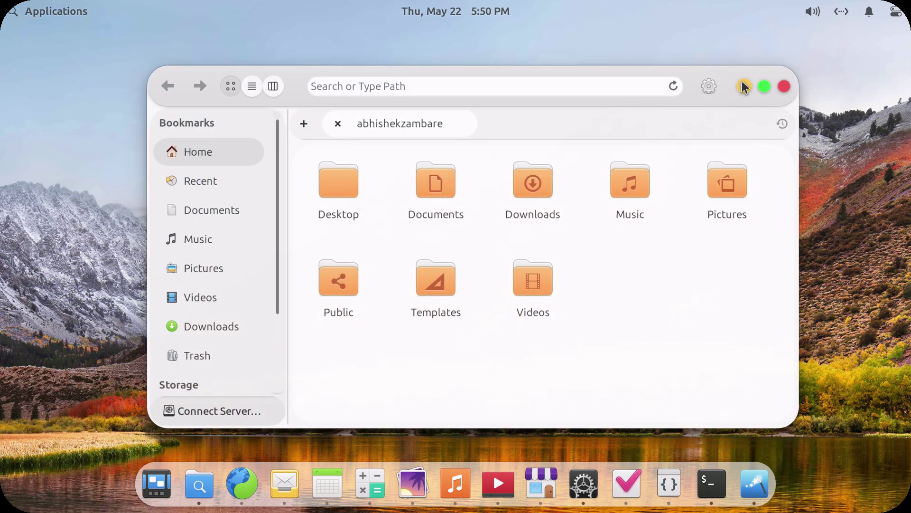
# - Set the wooden pier at sunset picture as wallpaper, browse the remaining wallpapers, and minimize System Settings
pyautogui.click(580, 485)
pyautogui.scroll(-10, 597, 320)
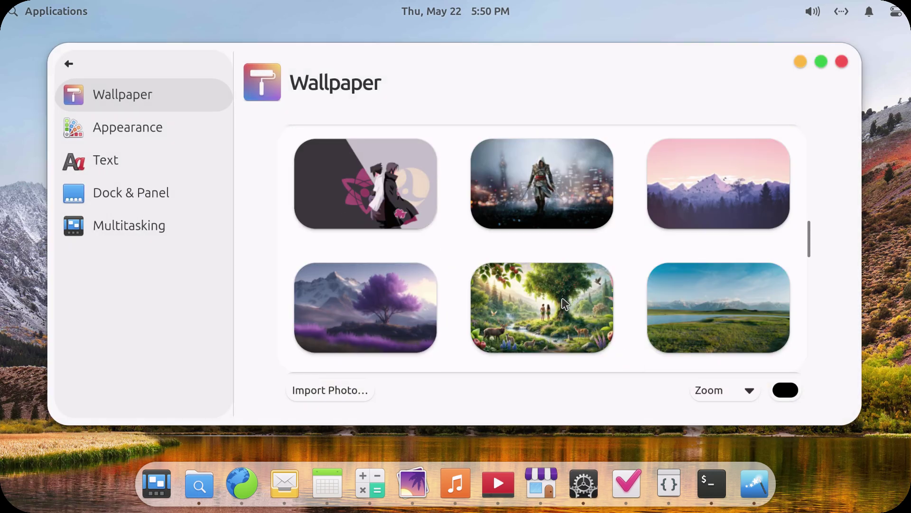
pyautogui.scroll(-5, 556, 329)
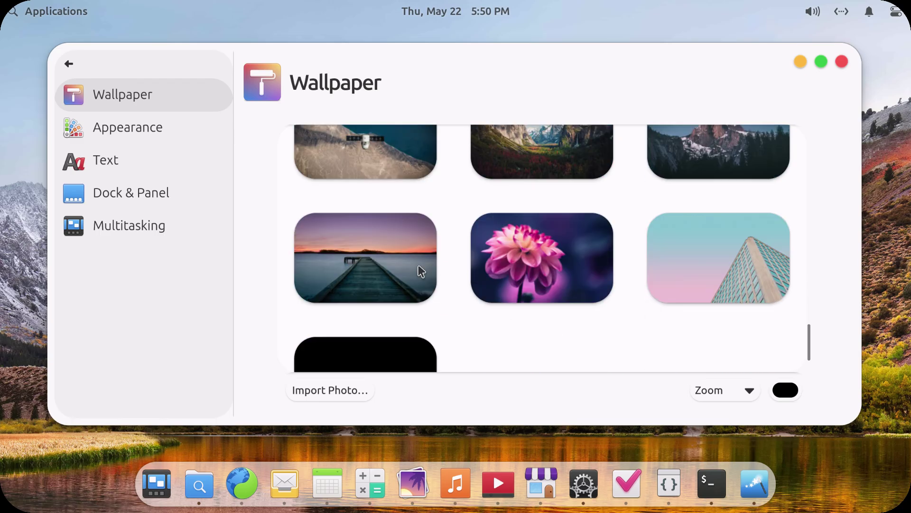
pyautogui.click(309, 224)
pyautogui.scroll(15, 548, 280)
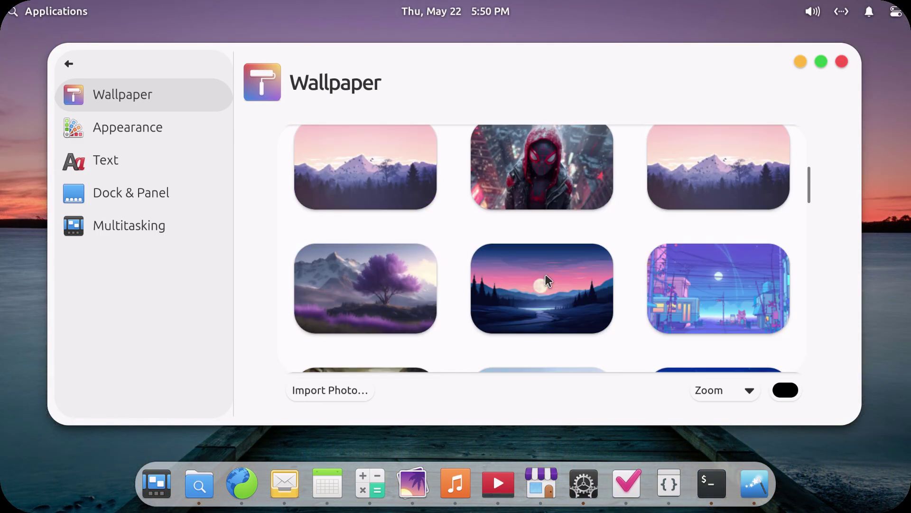
pyautogui.scroll(-4, 548, 280)
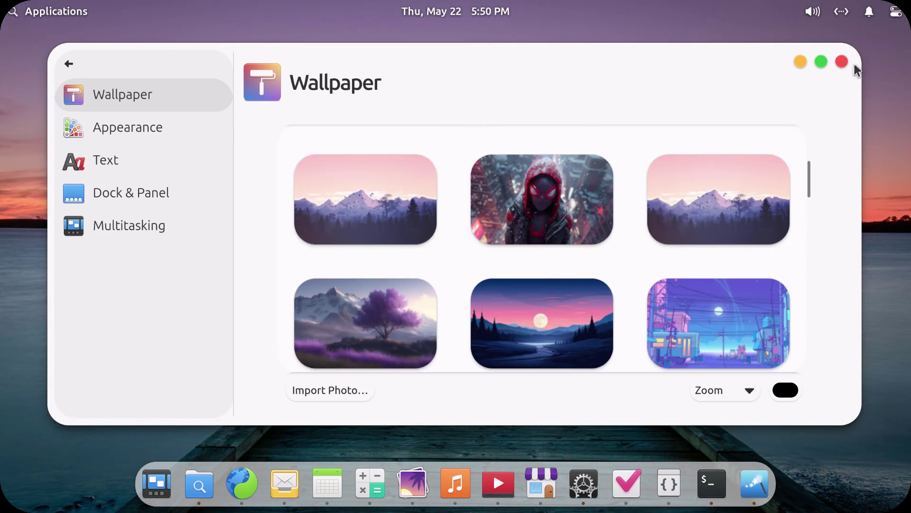
pyautogui.click(800, 62)
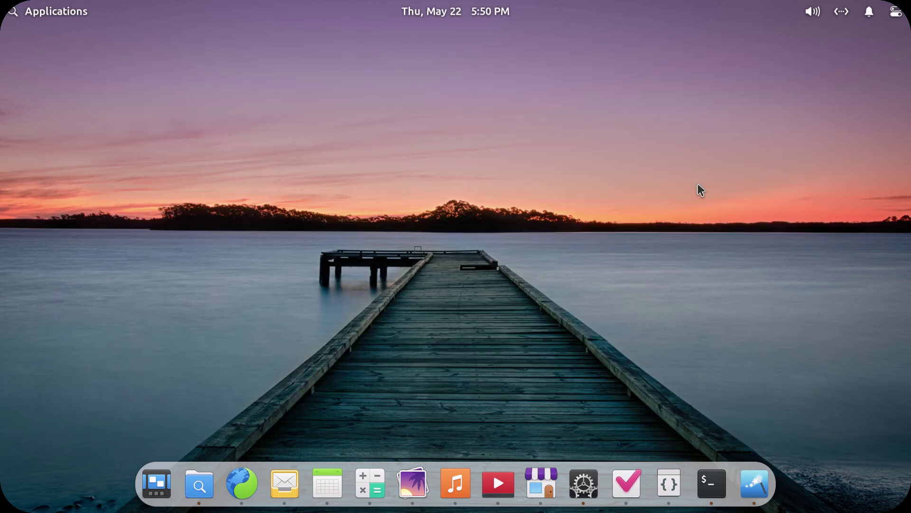
# - Show the file manager over the pier wallpaper, select and clear a group of folders, and minimize it
pyautogui.click(200, 486)
pyautogui.moveTo(663, 352); pyautogui.dragTo(429, 252)
pyautogui.click(699, 210)
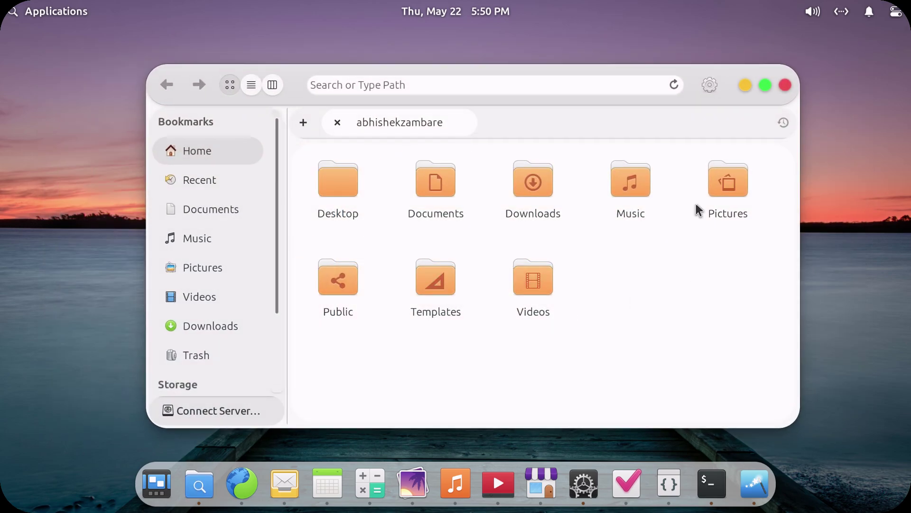
pyautogui.click(746, 85)
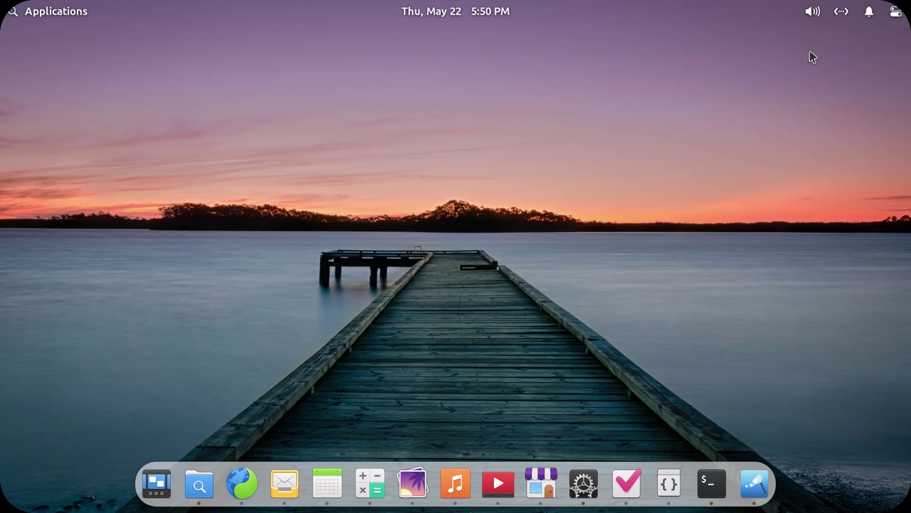
# - Show the session, sound and date popovers and the Applications menu over the pier wallpaper, and dismiss them
pyautogui.click(896, 12)
pyautogui.click(812, 13)
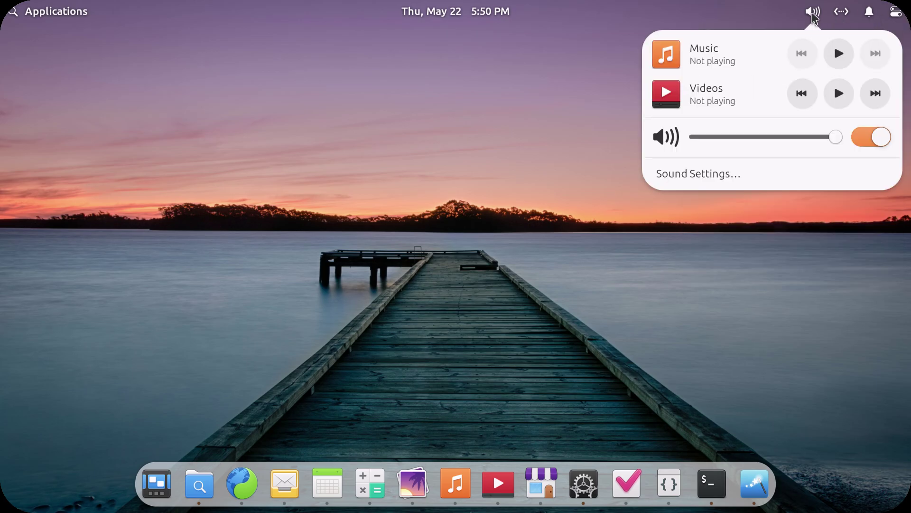
pyautogui.click(421, 11)
pyautogui.click(48, 11)
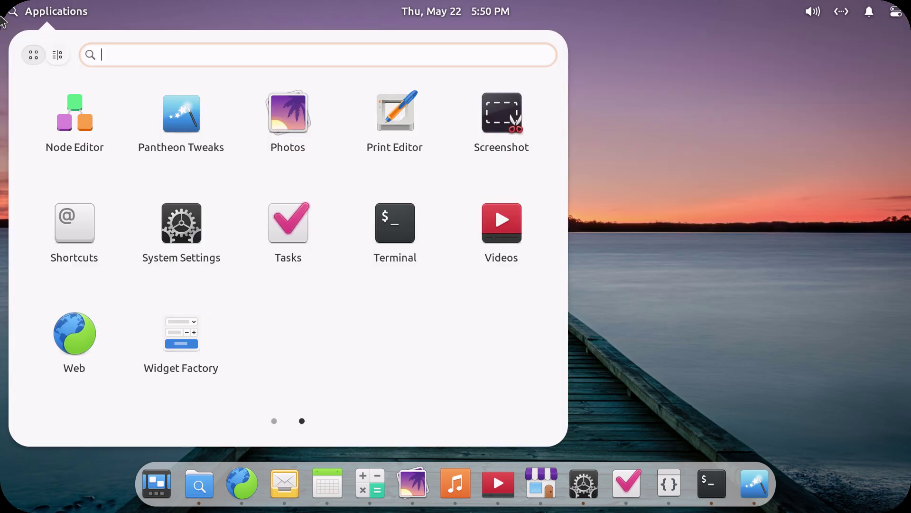
pyautogui.click(2, 256)
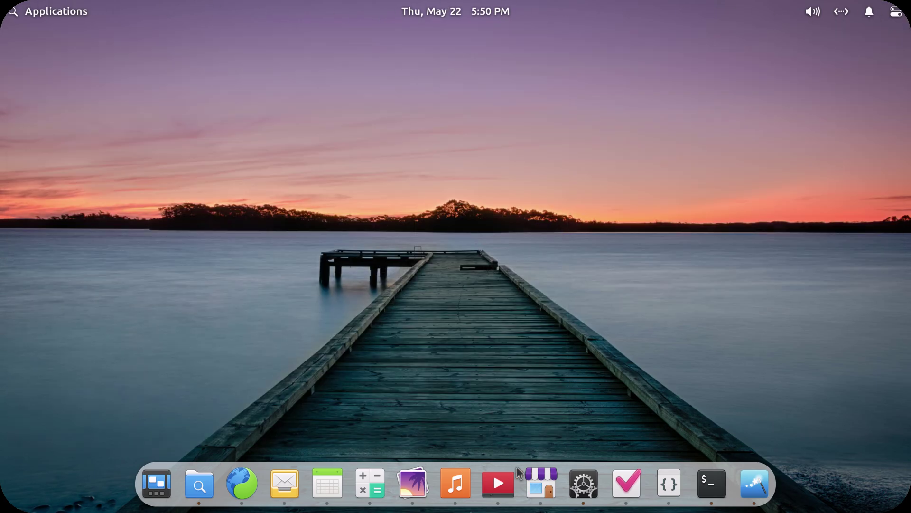
# - Set the pink-sky mountain and forest picture as wallpaper in System Settings and minimize the window
pyautogui.click(584, 491)
pyautogui.scroll(-5, 542, 303)
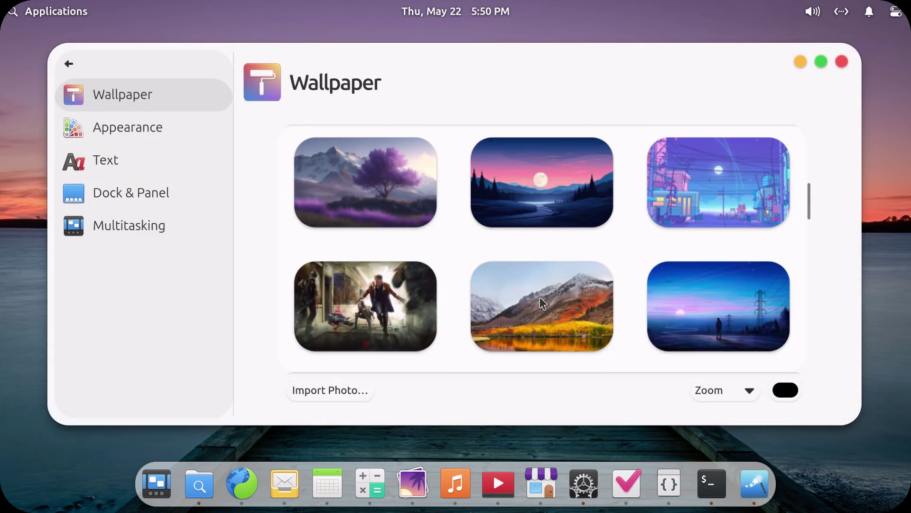
pyautogui.click(738, 238)
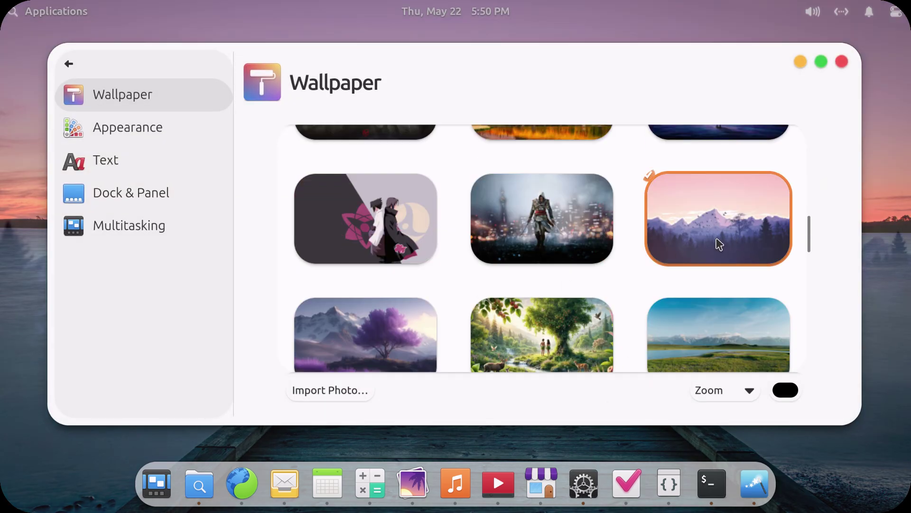
pyautogui.click(800, 62)
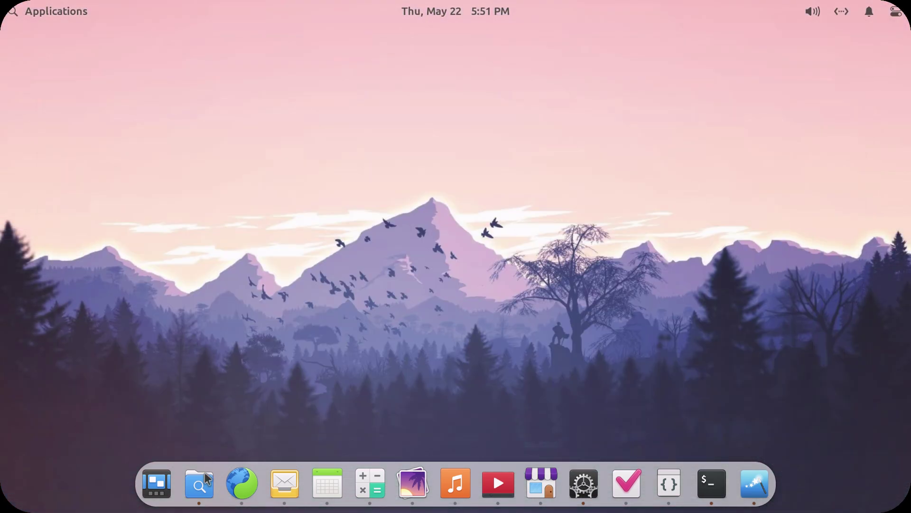
# - Show the file manager over the pink-sky mountain wallpaper, select and clear a group of folders, and minimize it
pyautogui.click(200, 485)
pyautogui.moveTo(659, 334); pyautogui.dragTo(290, 179)
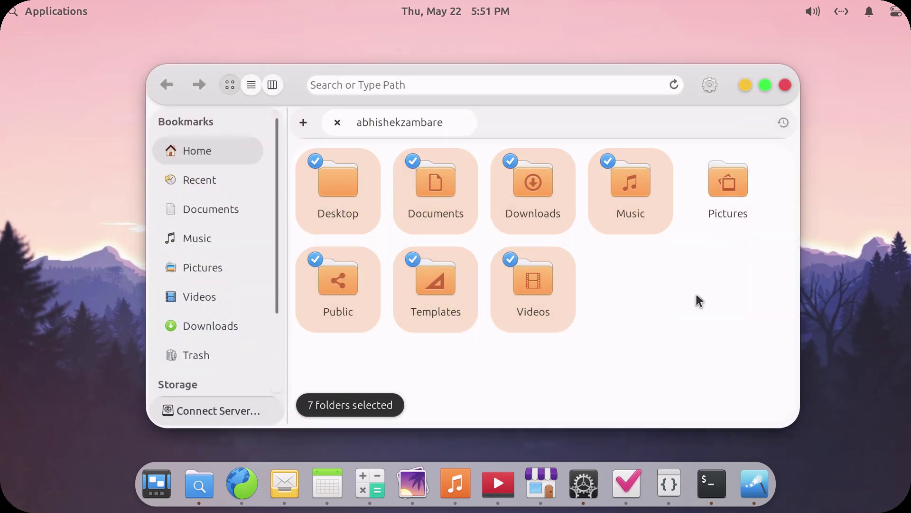
pyautogui.click(696, 292)
pyautogui.click(746, 85)
# - Bring up System Settings and Pantheon Tweaks with its Appearance settings
pyautogui.click(585, 483)
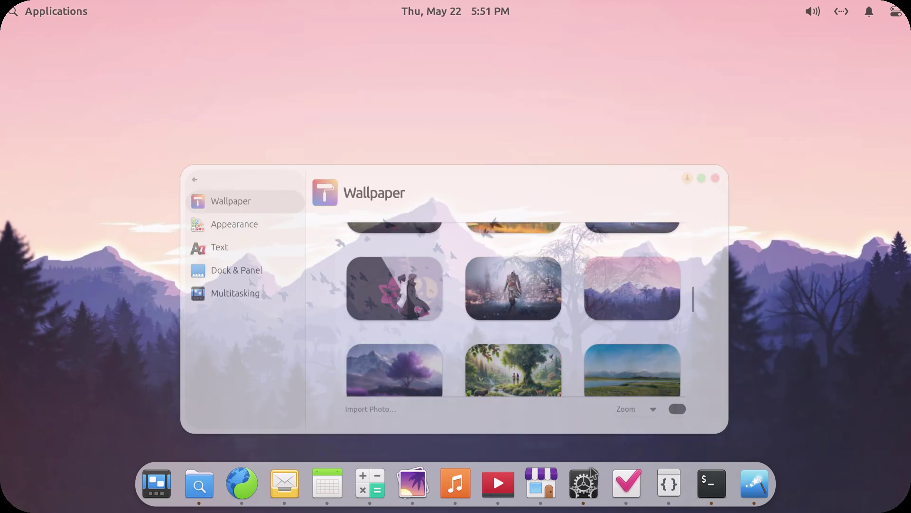
pyautogui.click(753, 483)
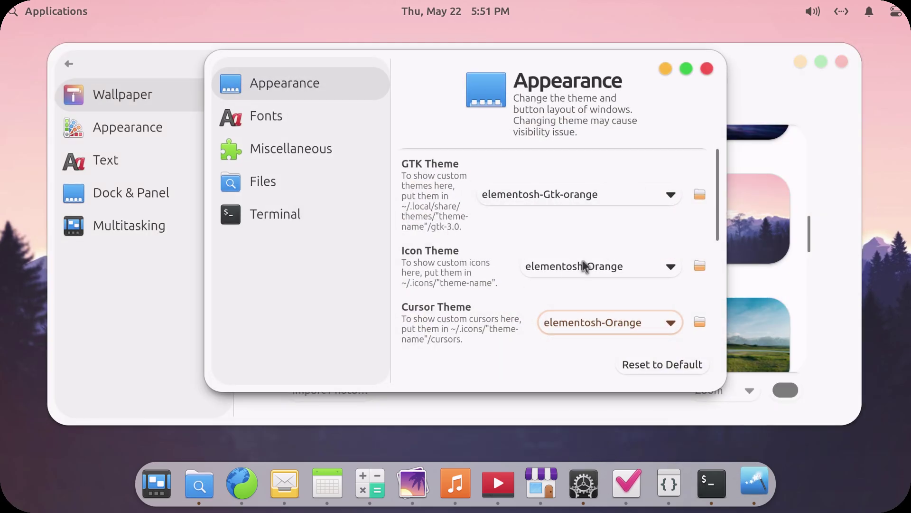
# - Set the GTK theme to elementosh-Gtk-slate and the icon theme to elementosh-Silver
pyautogui.click(598, 194)
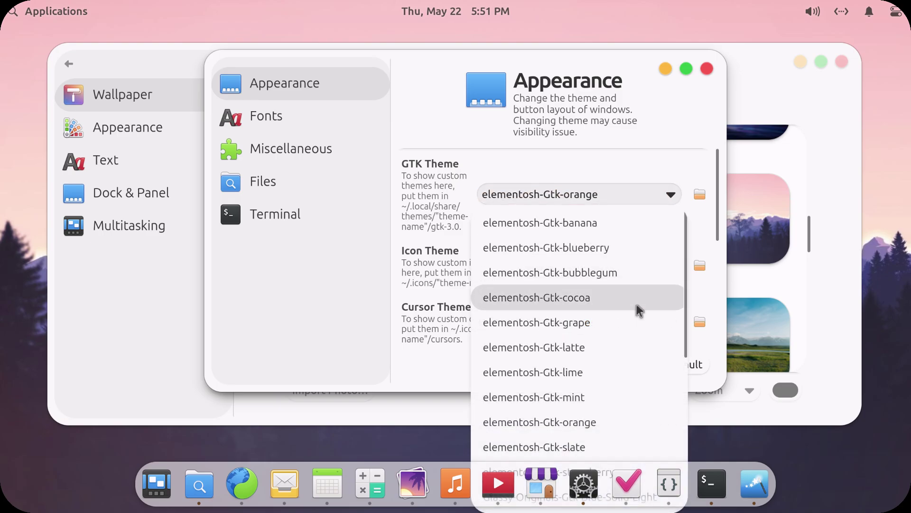
pyautogui.click(600, 447)
pyautogui.click(609, 269)
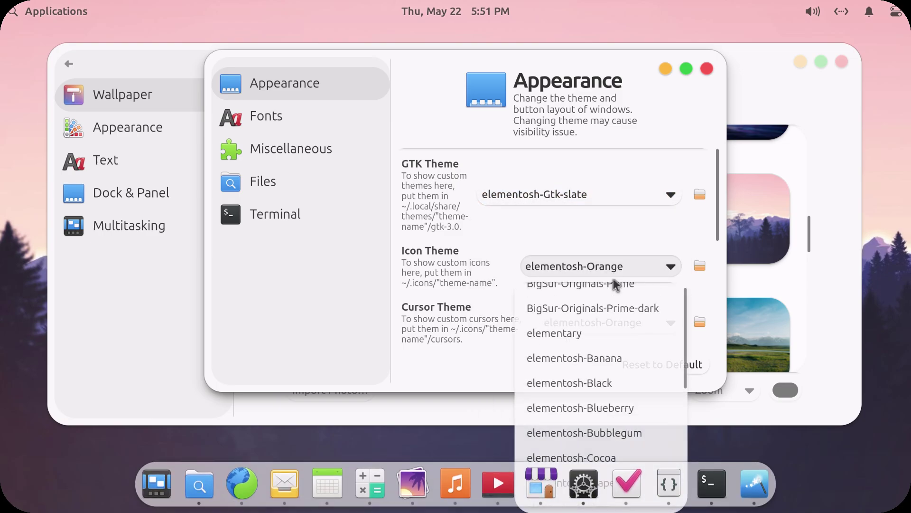
pyautogui.scroll(-2, 612, 379)
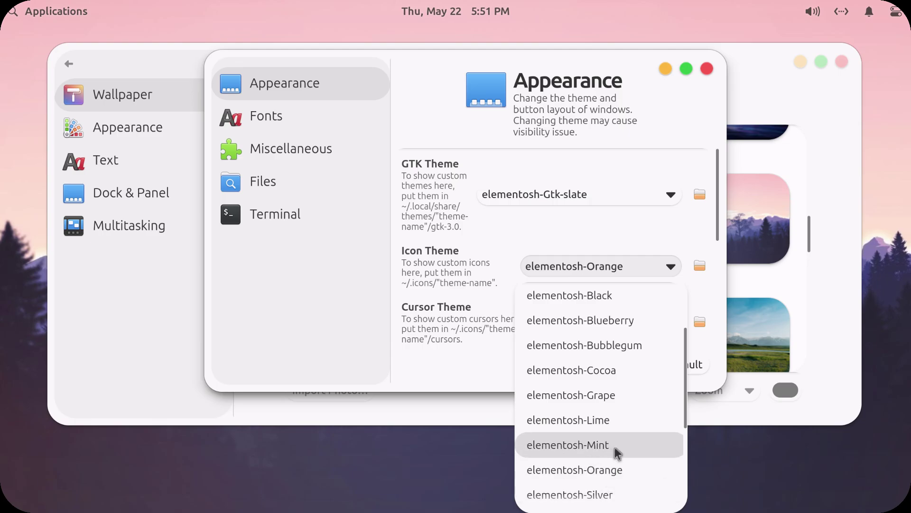
pyautogui.click(619, 493)
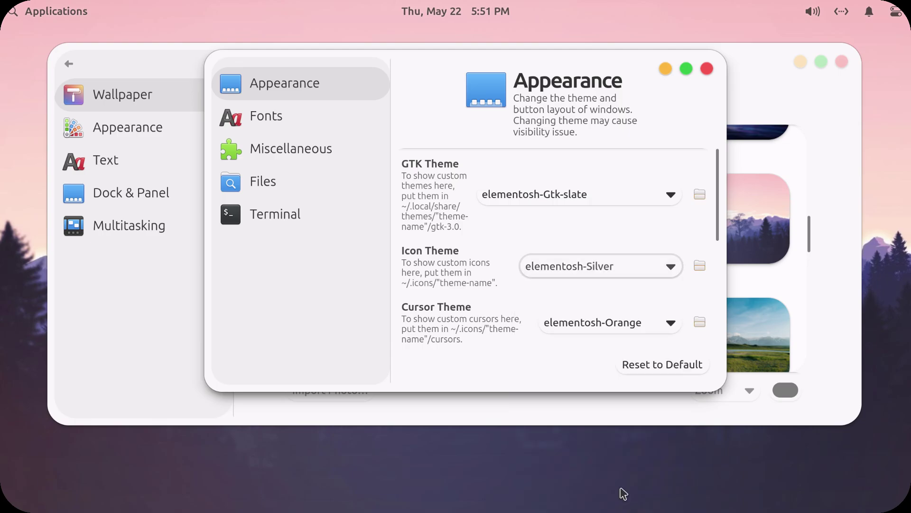
# - Set the GTK theme to elementosh-Gtk-strawberry and the icon theme to elementosh-Strawberry
pyautogui.click(600, 204)
pyautogui.scroll(-3, 605, 314)
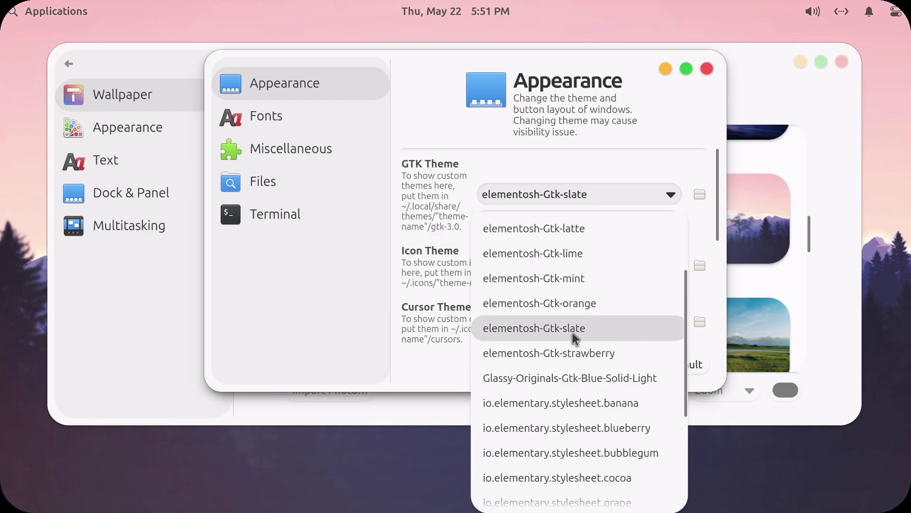
pyautogui.click(587, 344)
pyautogui.click(611, 262)
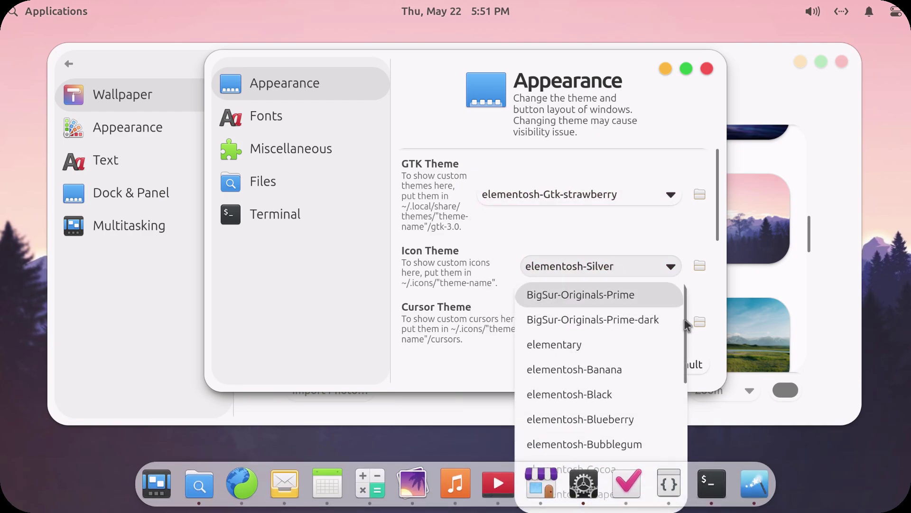
pyautogui.scroll(-3, 651, 375)
pyautogui.scroll(3, 634, 351)
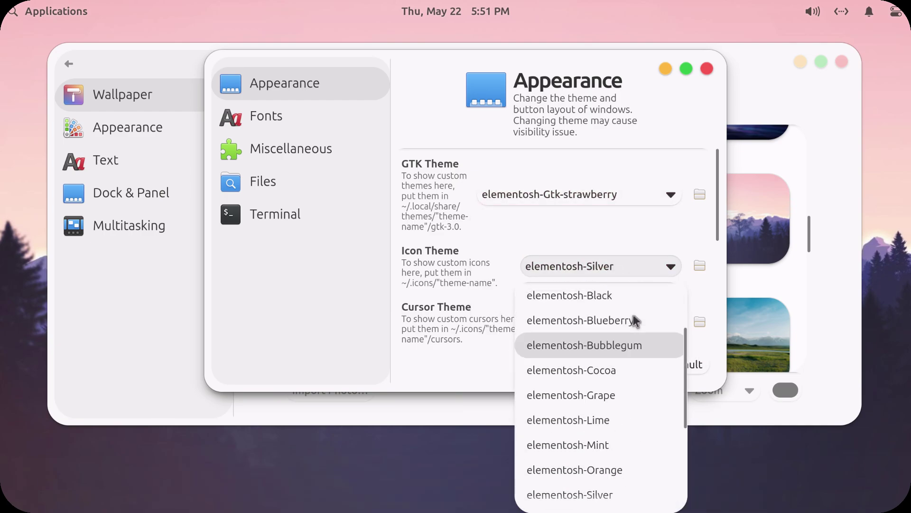
pyautogui.scroll(-4, 639, 388)
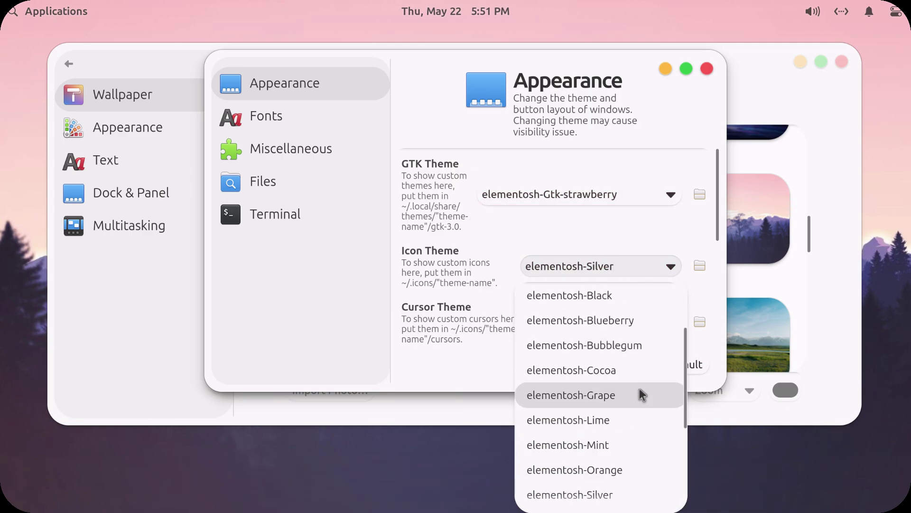
pyautogui.click(664, 445)
# - Set the cursor theme to elementosh-Strawberry and minimize Pantheon Tweaks
pyautogui.click(623, 324)
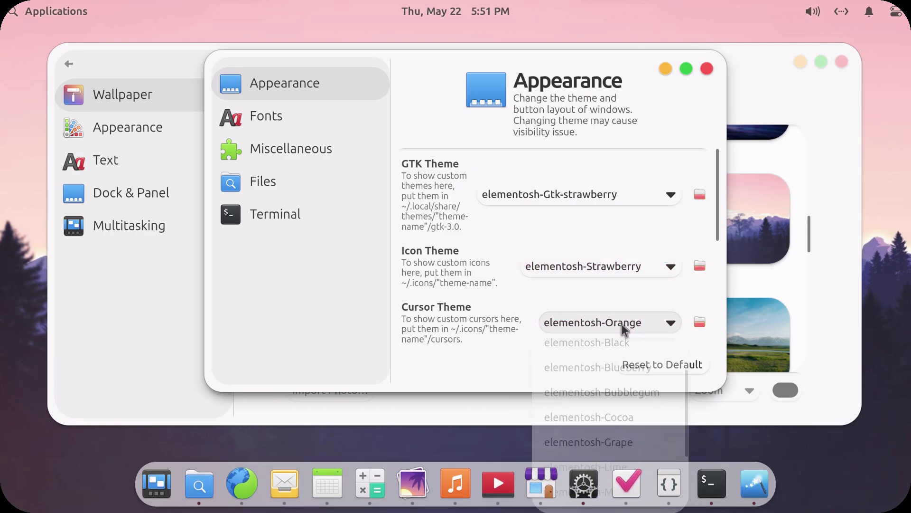
pyautogui.scroll(2, 626, 423)
pyautogui.scroll(-4, 627, 423)
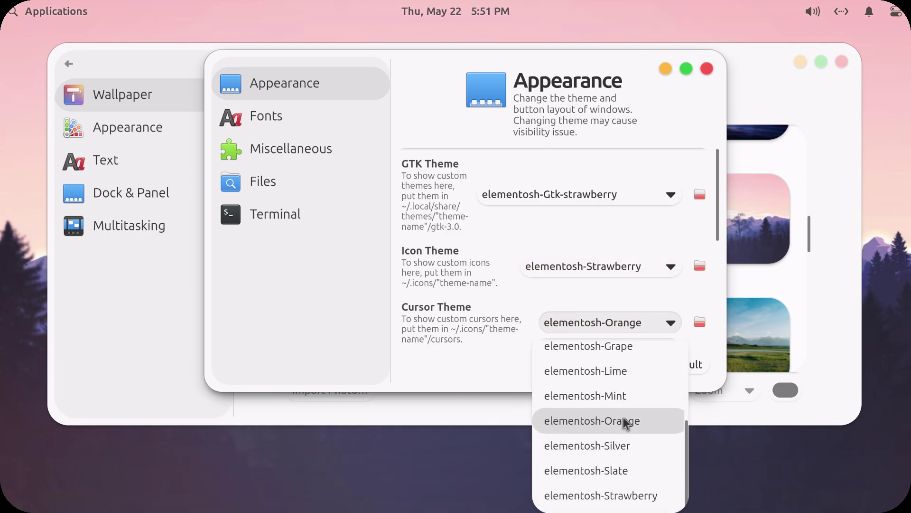
pyautogui.click(639, 496)
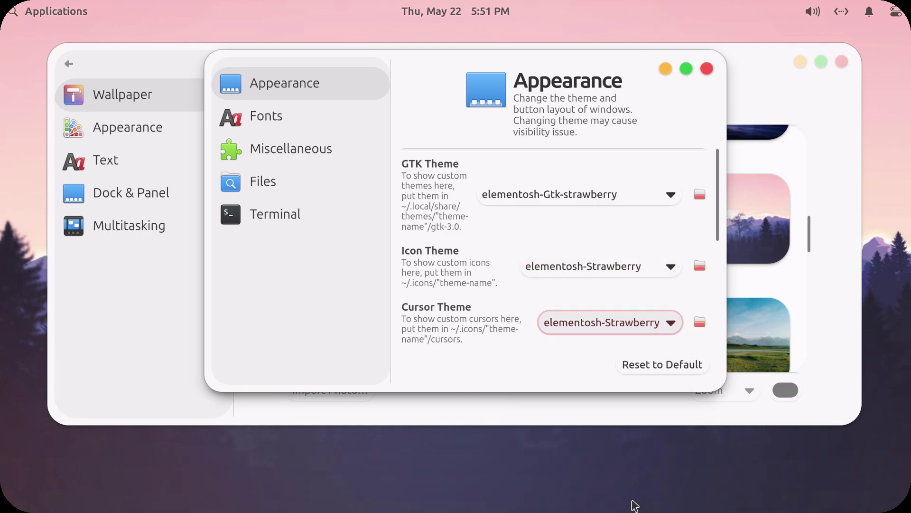
pyautogui.click(666, 70)
# - Browse the wallpaper gallery without choosing a new picture and minimize System Settings
pyautogui.scroll(3, 694, 269)
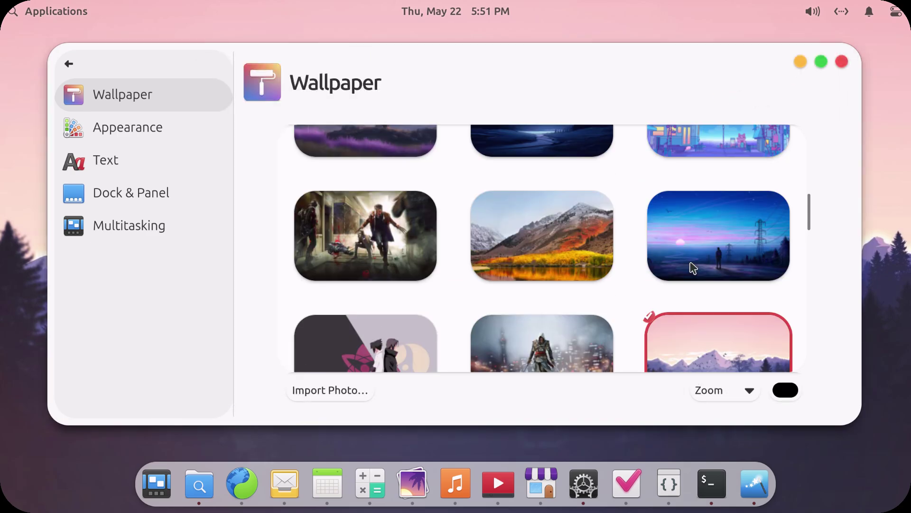
pyautogui.scroll(-9, 693, 268)
pyautogui.scroll(5, 691, 268)
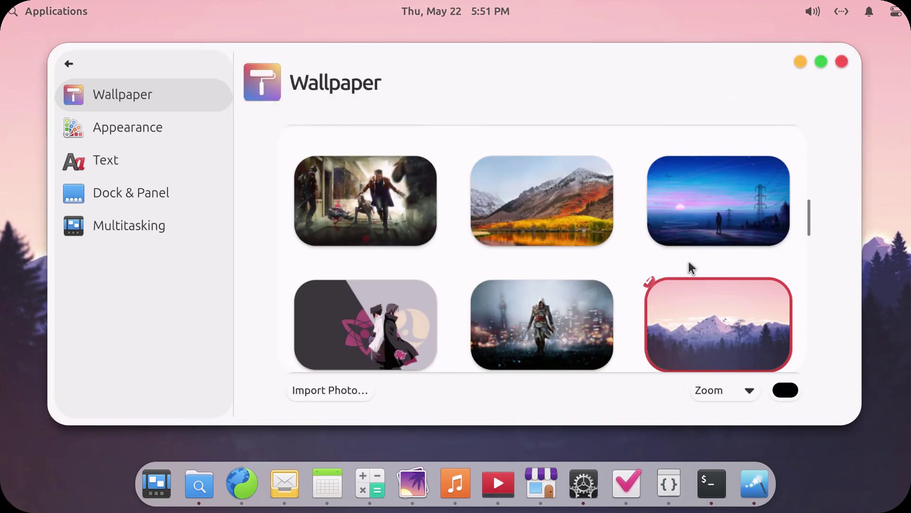
pyautogui.click(800, 62)
# - Show the strawberry-themed folders in the file manager, select and clear a group of them, and minimize the window
pyautogui.click(199, 482)
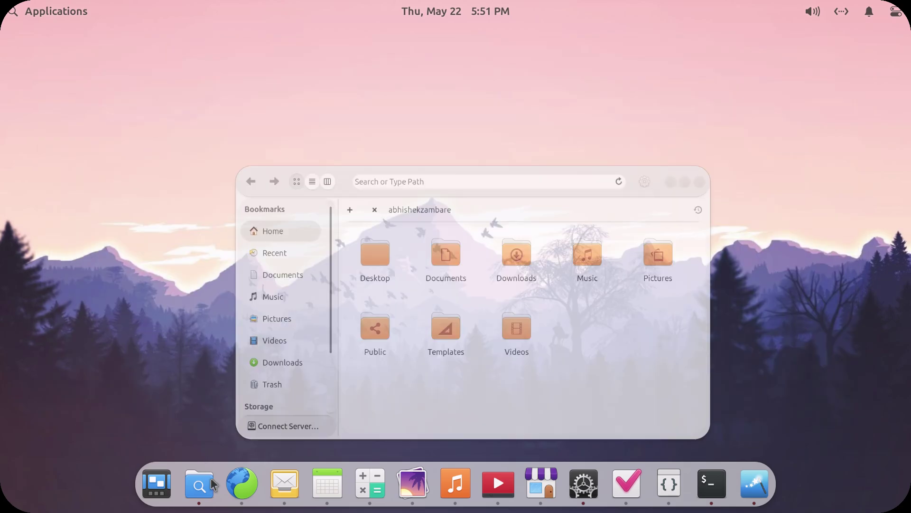
pyautogui.hotkey('ctrl', 'a')
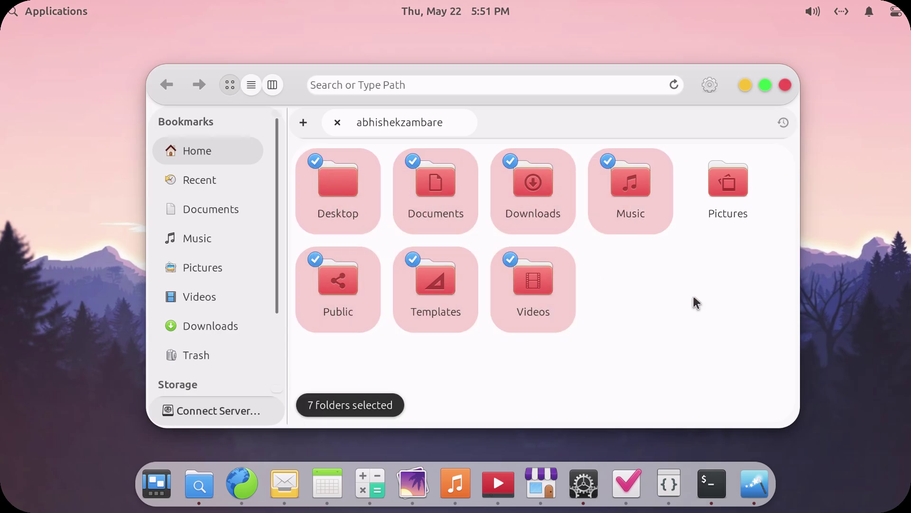
pyautogui.click(693, 295)
pyautogui.click(741, 87)
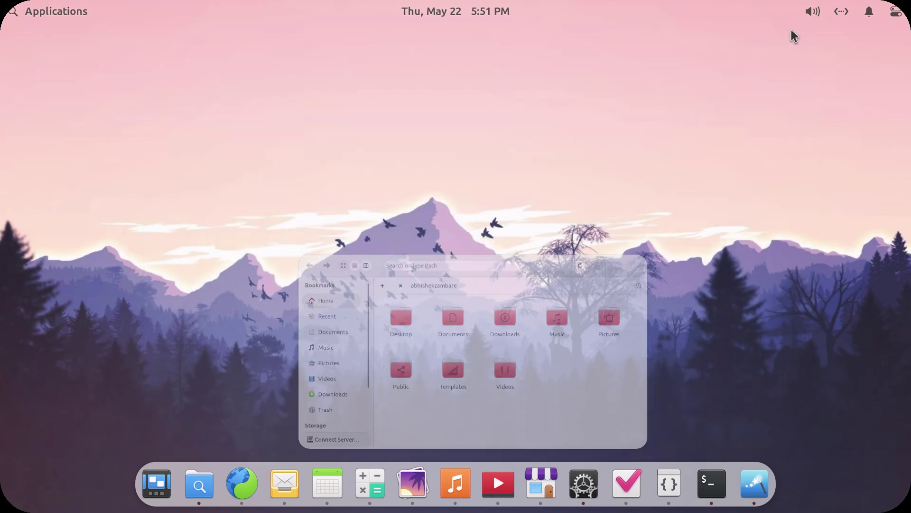
# - Show the sound popover, switch the sound off and on again, and dismiss the popover
pyautogui.click(811, 12)
pyautogui.click(871, 137)
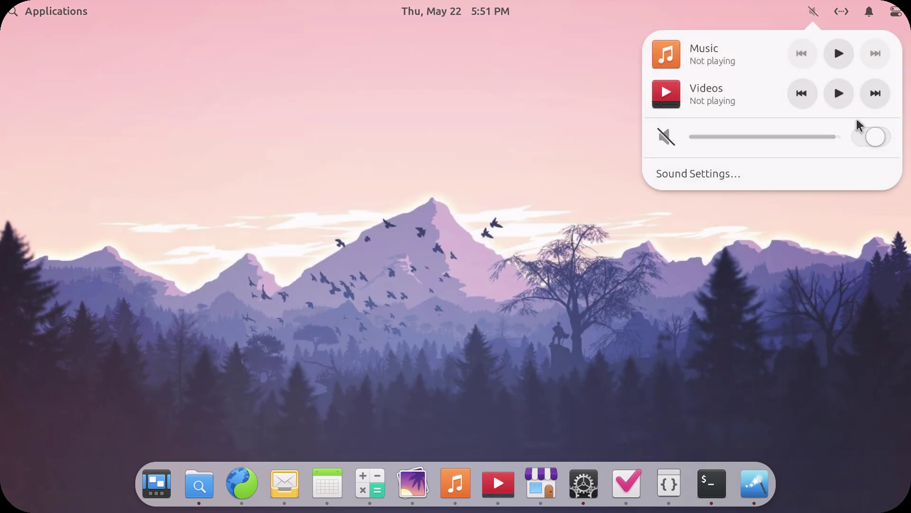
pyautogui.click(871, 137)
pyautogui.click(812, 12)
# - Set the pink dahlia flower picture as wallpaper in System Settings and minimize the window
pyautogui.click(583, 483)
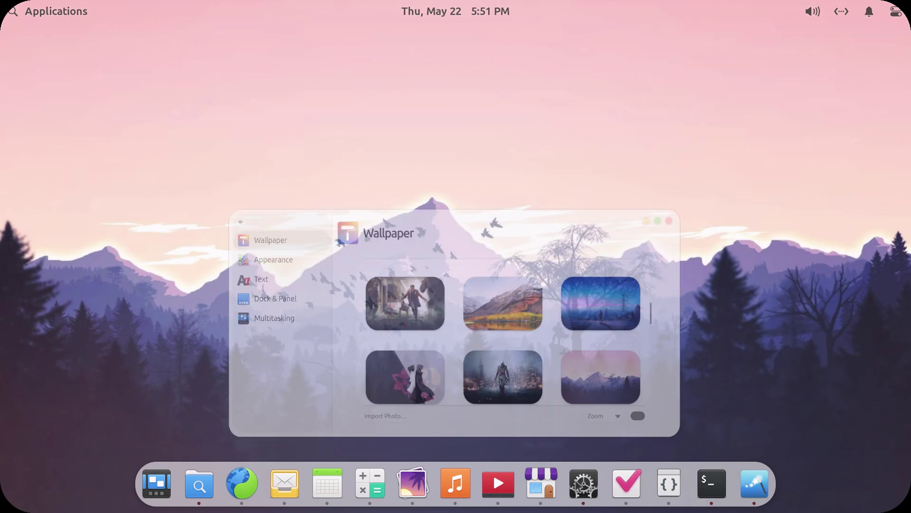
pyautogui.scroll(-5, 511, 324)
pyautogui.scroll(-5, 511, 324)
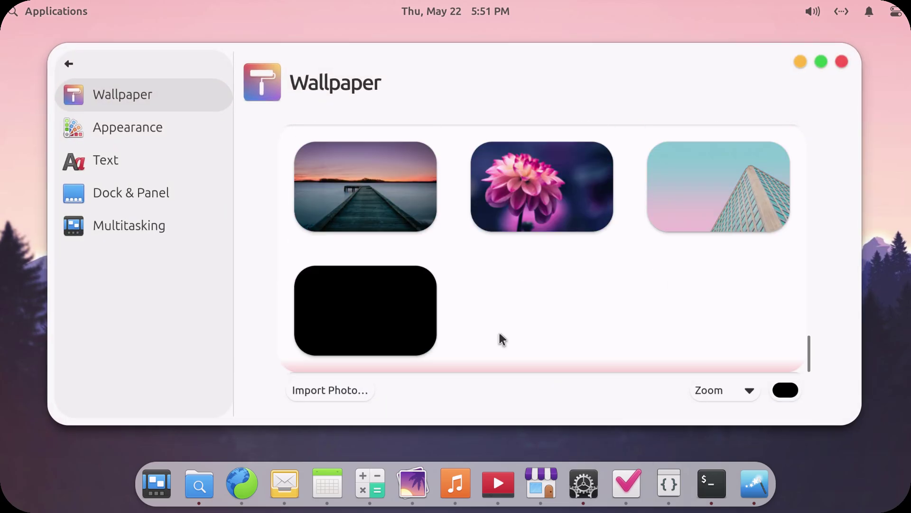
pyautogui.click(559, 208)
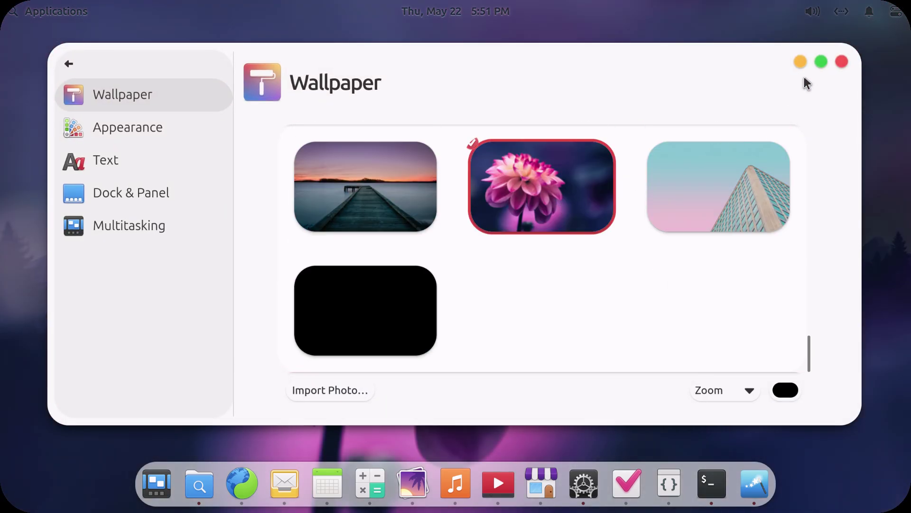
pyautogui.click(801, 62)
# - Show the file manager over the pink flower wallpaper, select and clear a group of folders, and minimize it
pyautogui.click(209, 475)
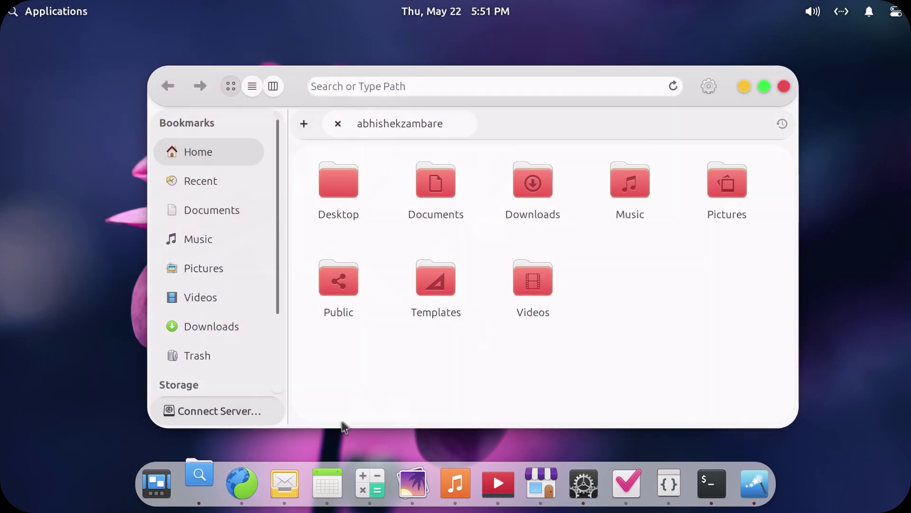
pyautogui.moveTo(645, 346); pyautogui.dragTo(329, 184)
pyautogui.click(687, 289)
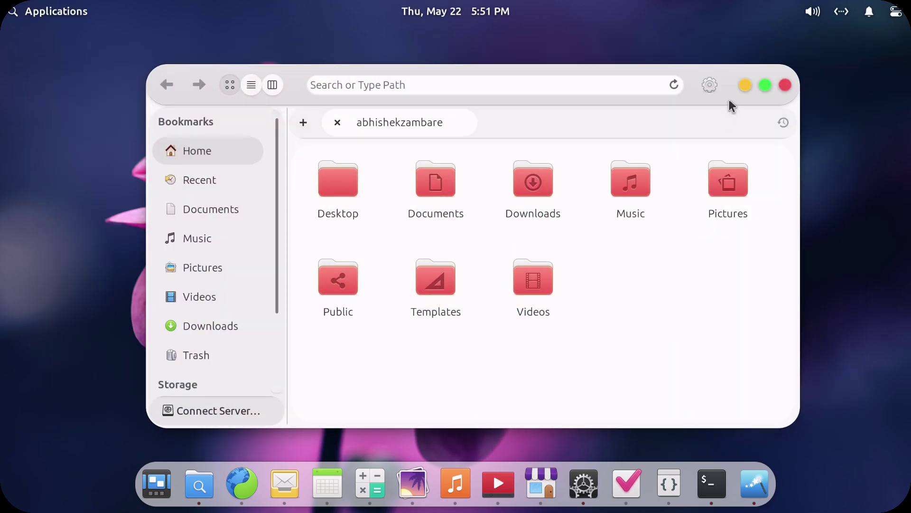
pyautogui.click(746, 83)
# - Show the sound popover over the pink flower wallpaper and dismiss it
pyautogui.click(808, 16)
pyautogui.click(808, 17)
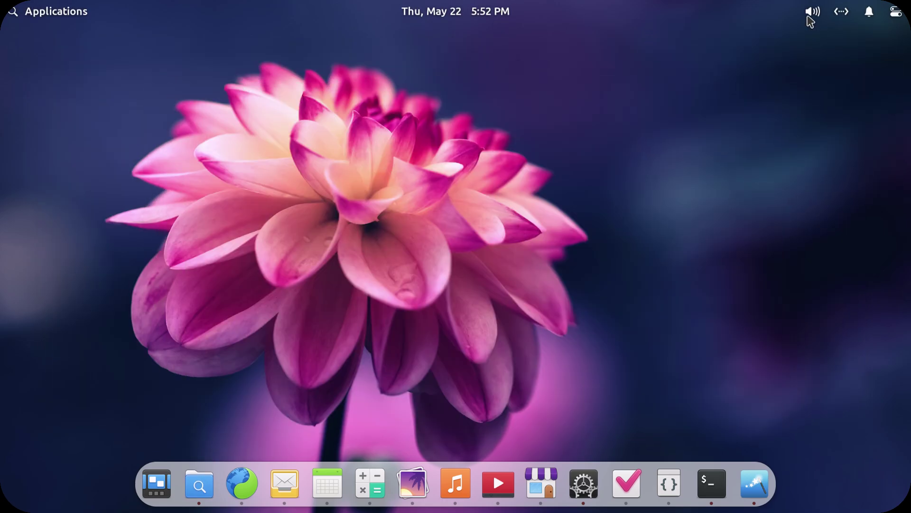
pyautogui.click(808, 16)
pyautogui.click(805, 19)
# - Set the anime picture of two figures standing back to back as wallpaper in System Settings and minimize the window
pyautogui.click(584, 484)
pyautogui.scroll(-5, 522, 293)
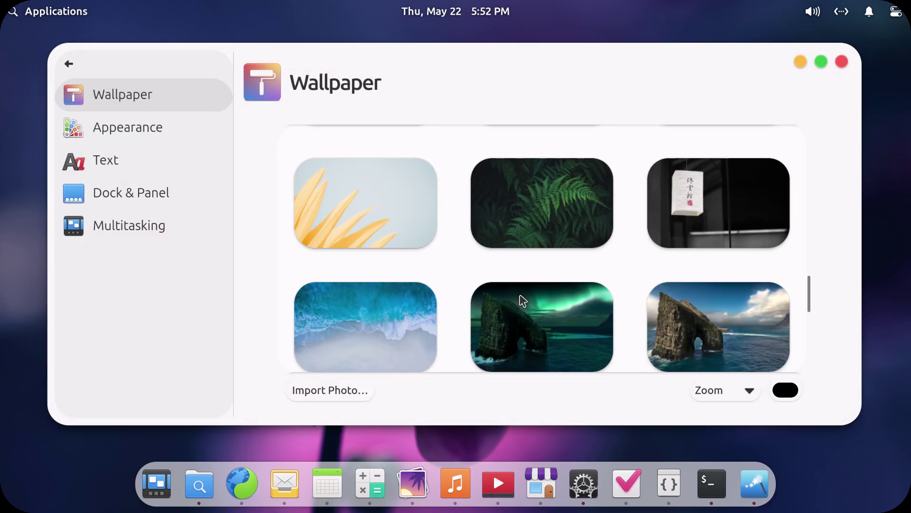
pyautogui.scroll(5, 523, 301)
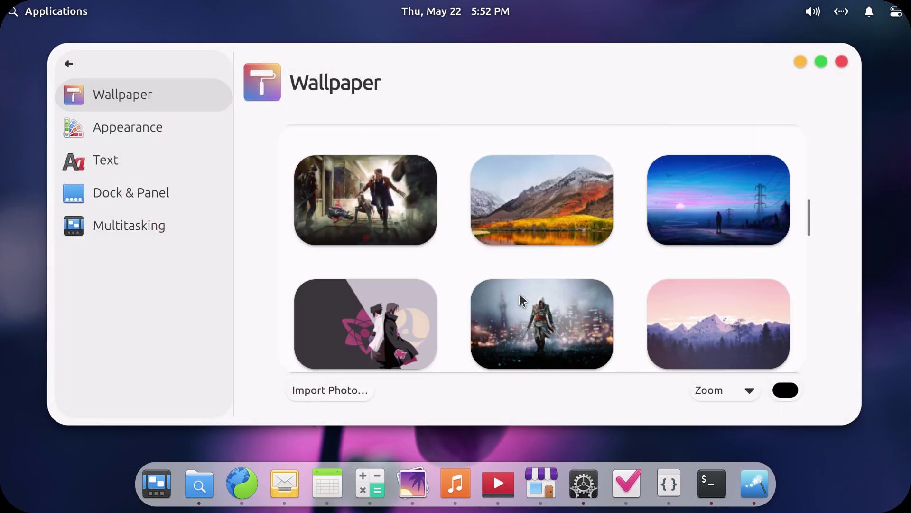
pyautogui.scroll(-2, 520, 294)
pyautogui.click(302, 233)
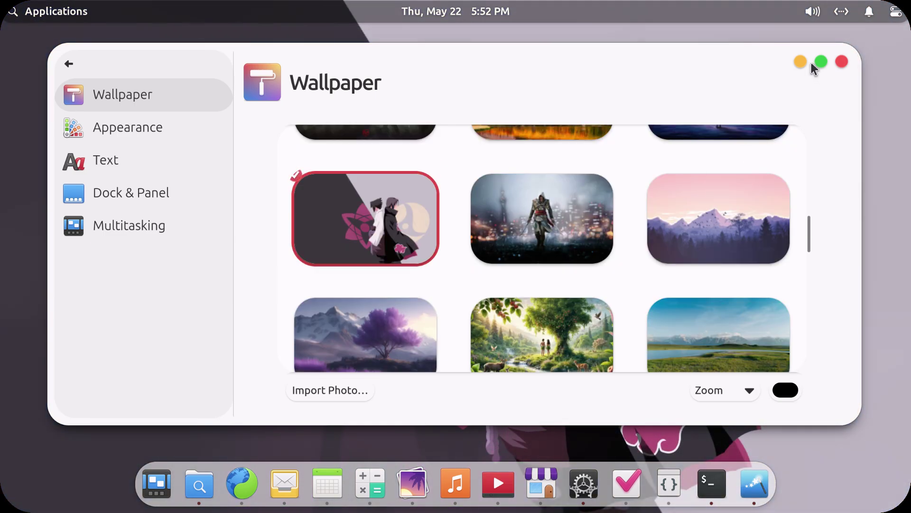
pyautogui.click(799, 60)
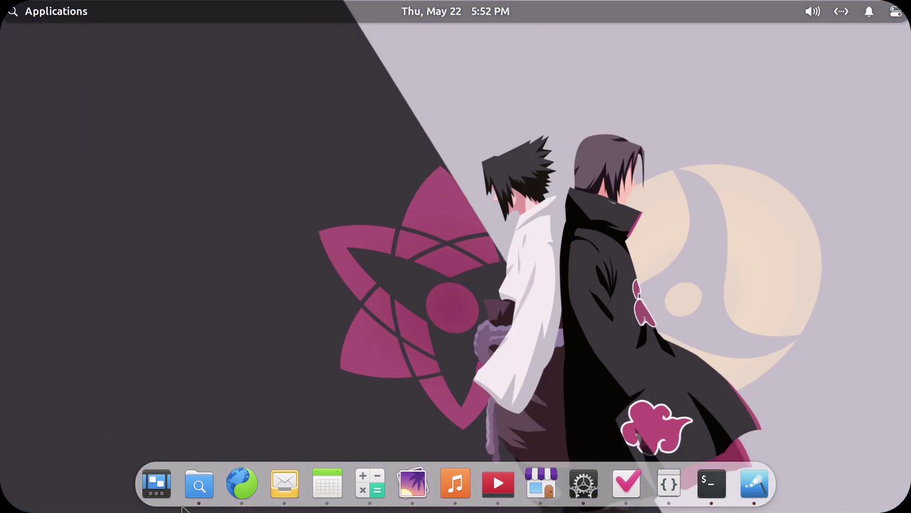
# - Show the file manager over the anime wallpaper, select and clear a group of folders, and minimize it
pyautogui.click(199, 483)
pyautogui.moveTo(619, 360); pyautogui.dragTo(345, 202)
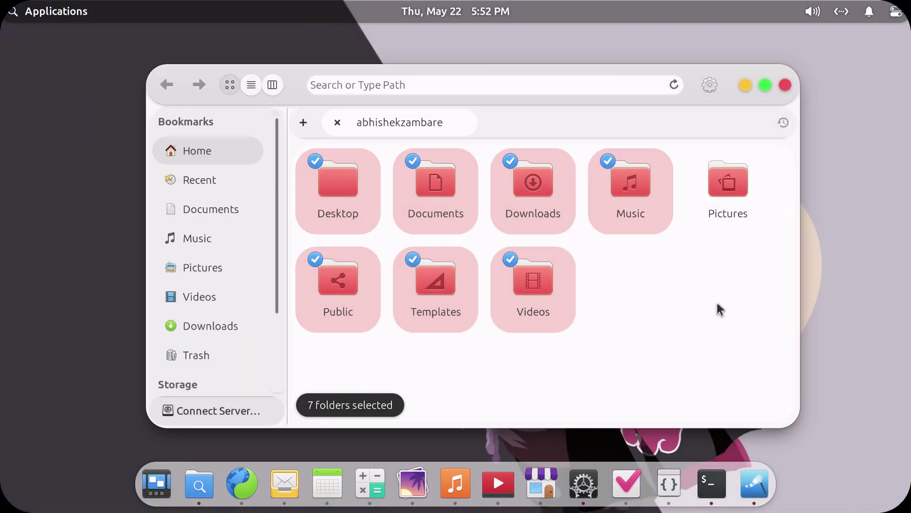
pyautogui.click(717, 304)
pyautogui.click(746, 86)
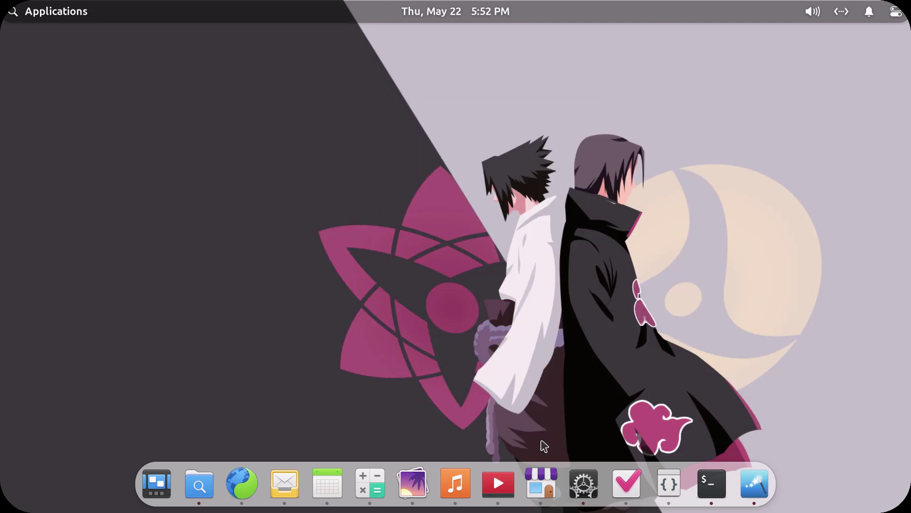
# - Set the full moon over a lake and pine forest as wallpaper in System Settings and minimize the window
pyautogui.click(573, 484)
pyautogui.scroll(-5, 527, 292)
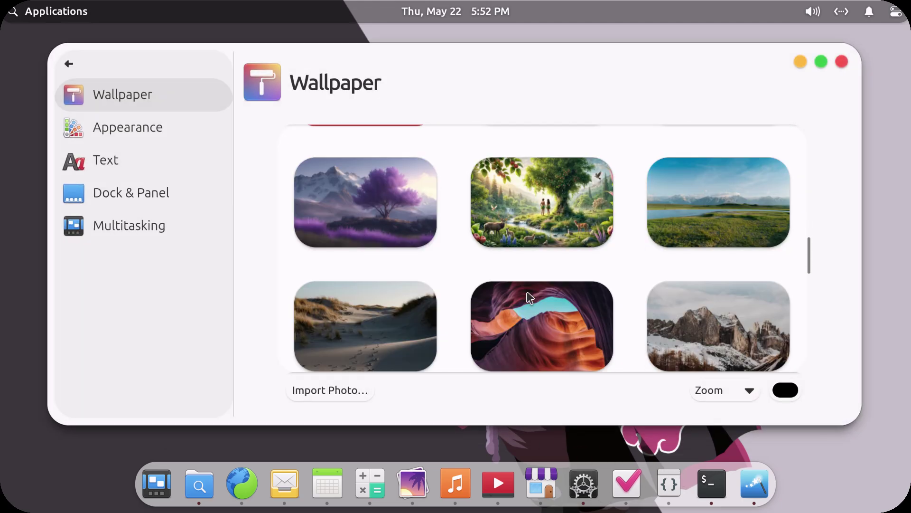
pyautogui.scroll(3, 531, 298)
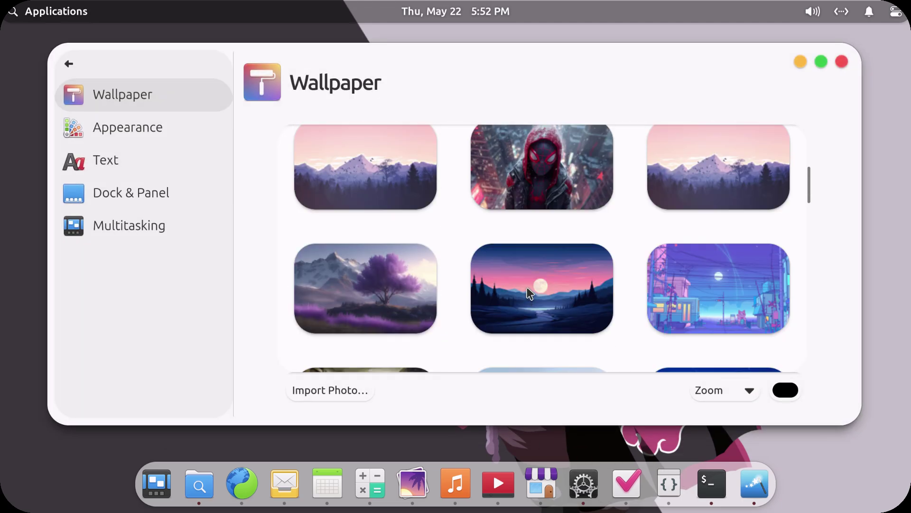
pyautogui.scroll(5, 528, 291)
pyautogui.scroll(-3, 541, 313)
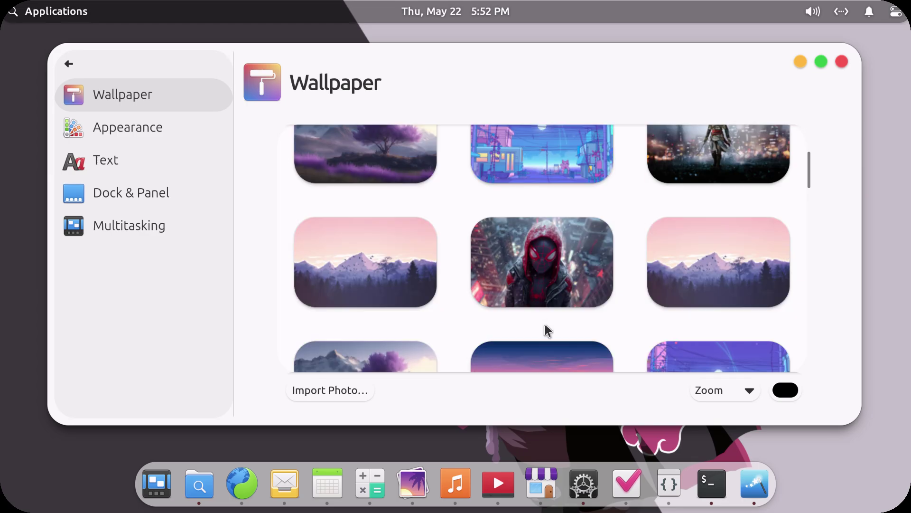
pyautogui.scroll(2, 541, 308)
pyautogui.click(533, 283)
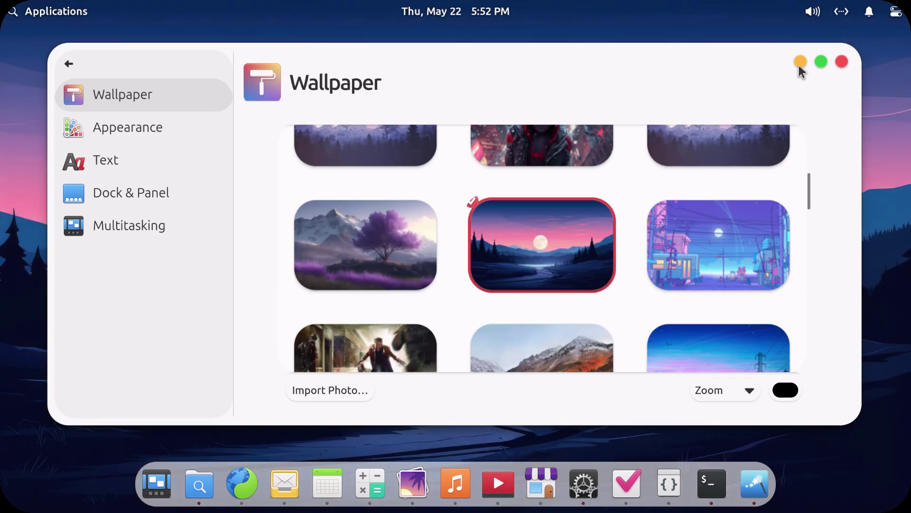
pyautogui.click(799, 63)
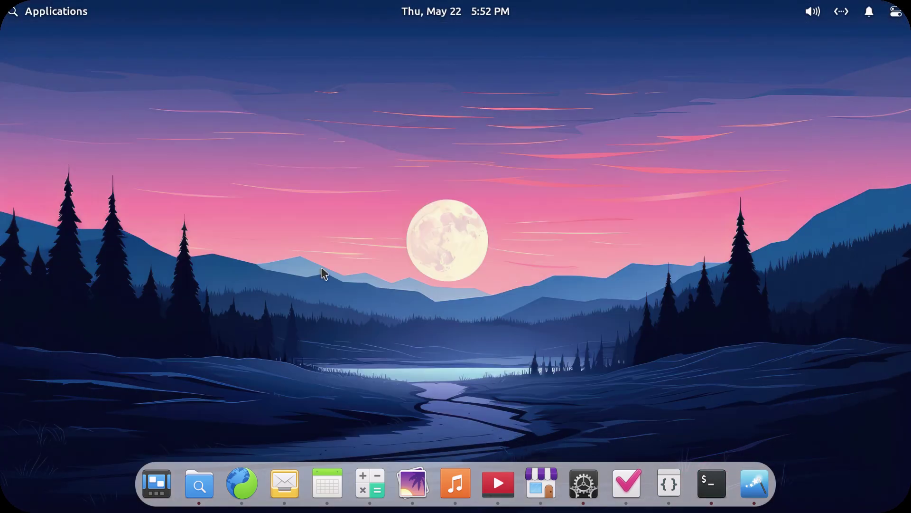
# - Show the calendar and quick settings popovers over the moonlit wallpaper and dismiss them
pyautogui.click(899, 10)
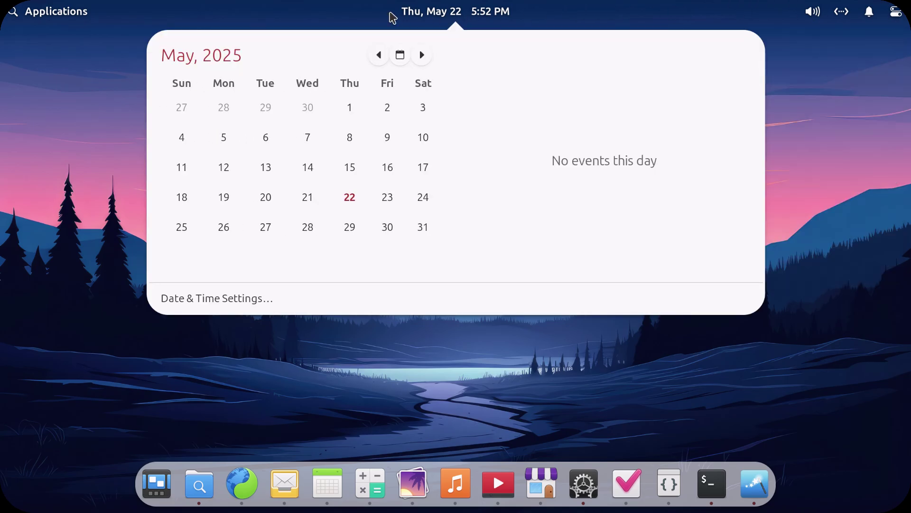
pyautogui.moveTo(56, 19)
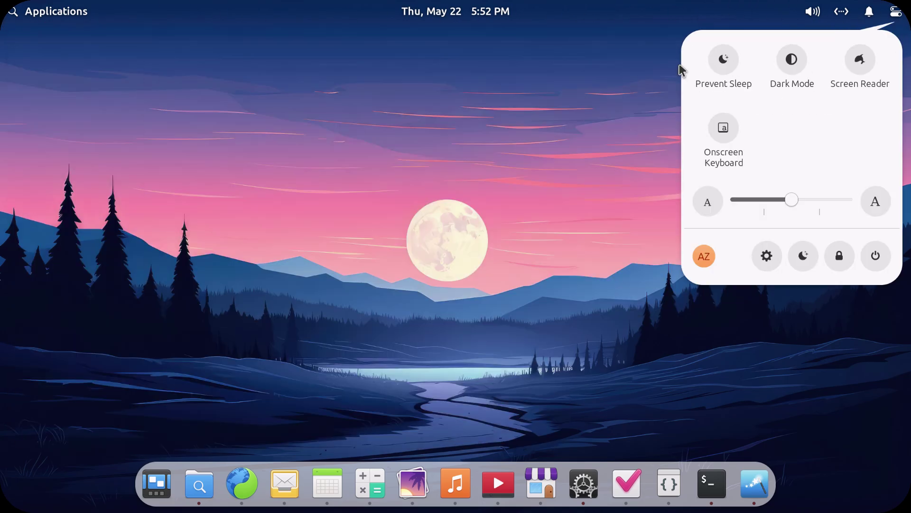
pyautogui.click(343, 254)
# - Show the file manager, select and clear its folders, and view the Wallpaper settings, minimizing both windows
pyautogui.click(199, 489)
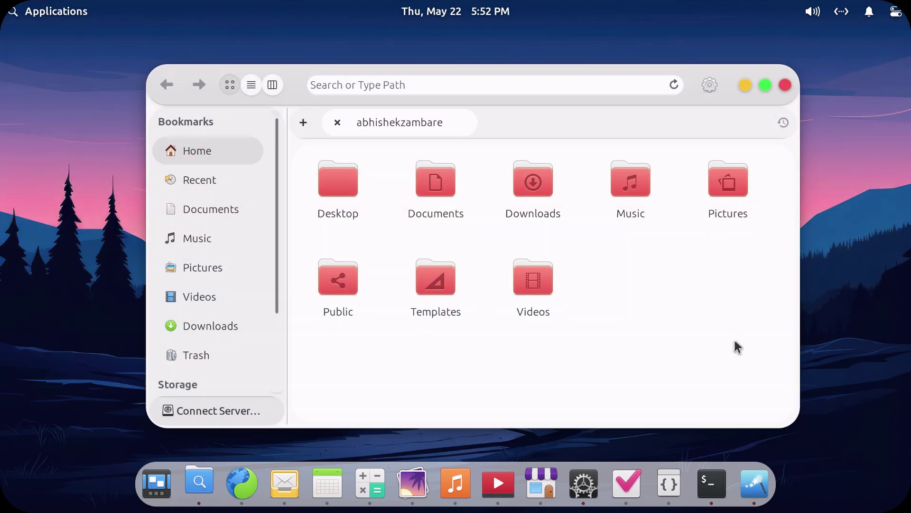
pyautogui.moveTo(679, 346); pyautogui.dragTo(315, 195)
pyautogui.click(665, 307)
pyautogui.click(744, 85)
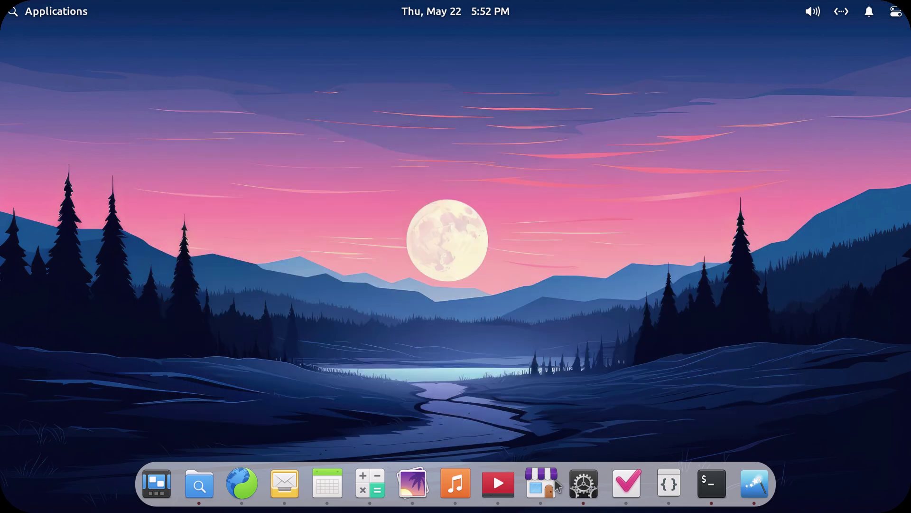
pyautogui.click(593, 494)
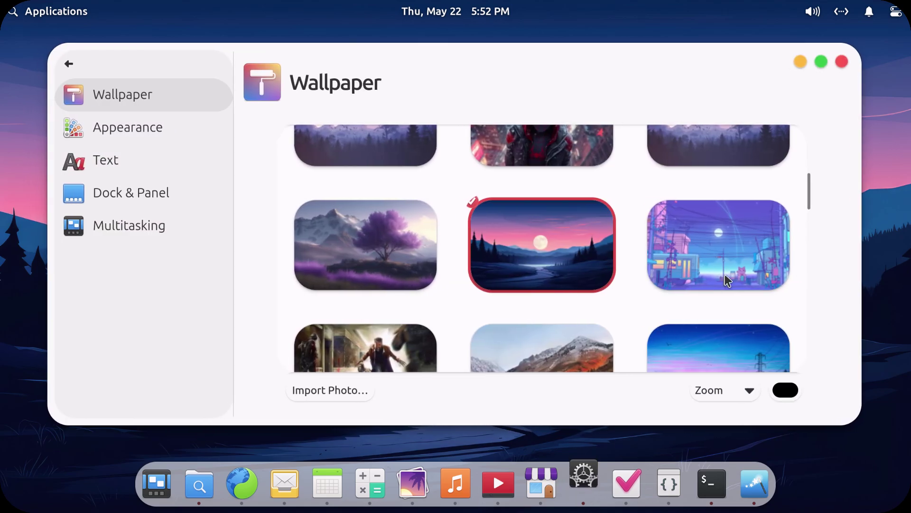
pyautogui.click(800, 63)
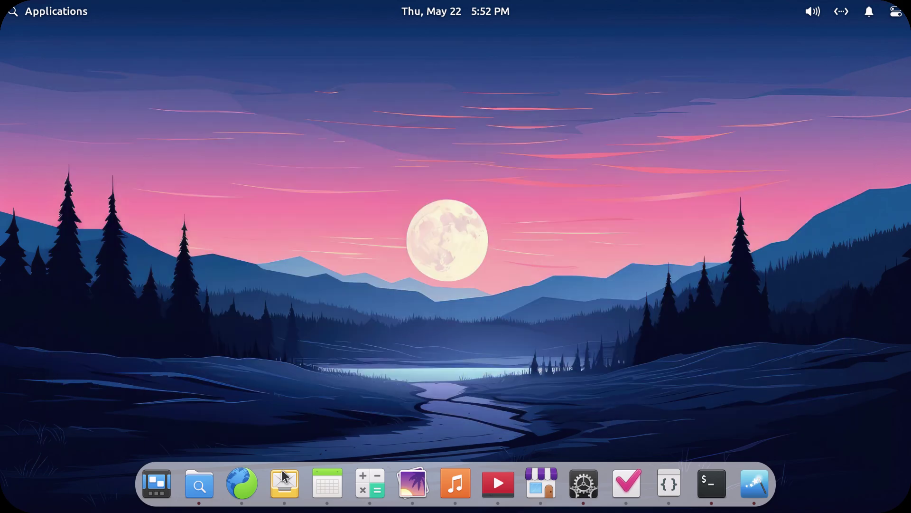
# - Bring the terminal forward from the multitasking view, move it to the middle of the desktop, and close it
pyautogui.click(151, 493)
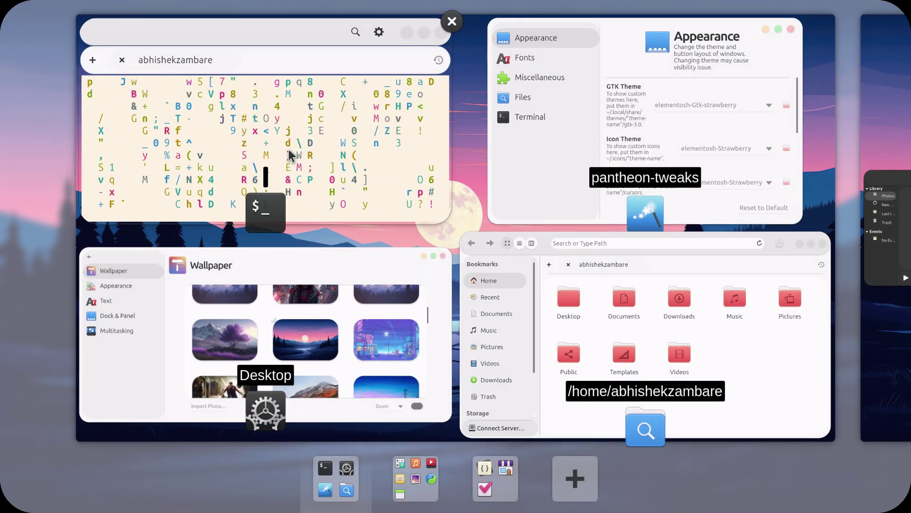
pyautogui.click(289, 154)
pyautogui.moveTo(244, 49); pyautogui.dragTo(478, 128)
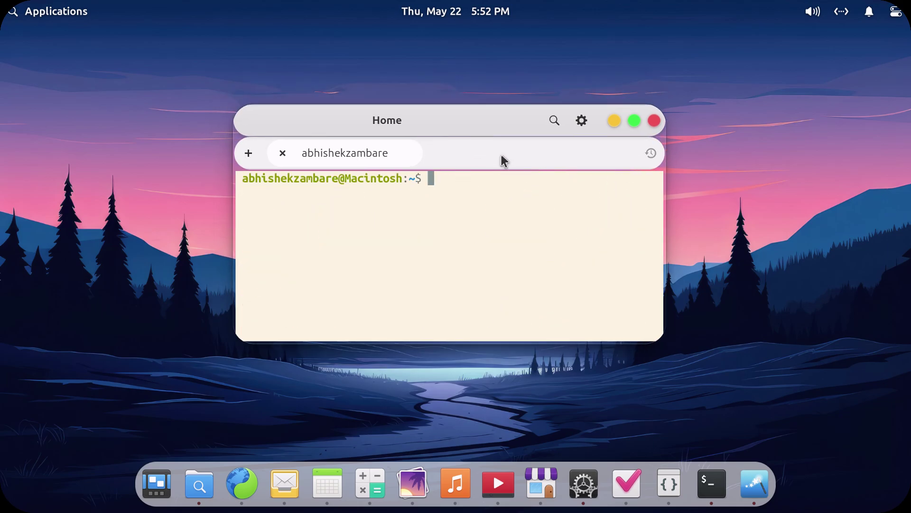
pyautogui.click(655, 122)
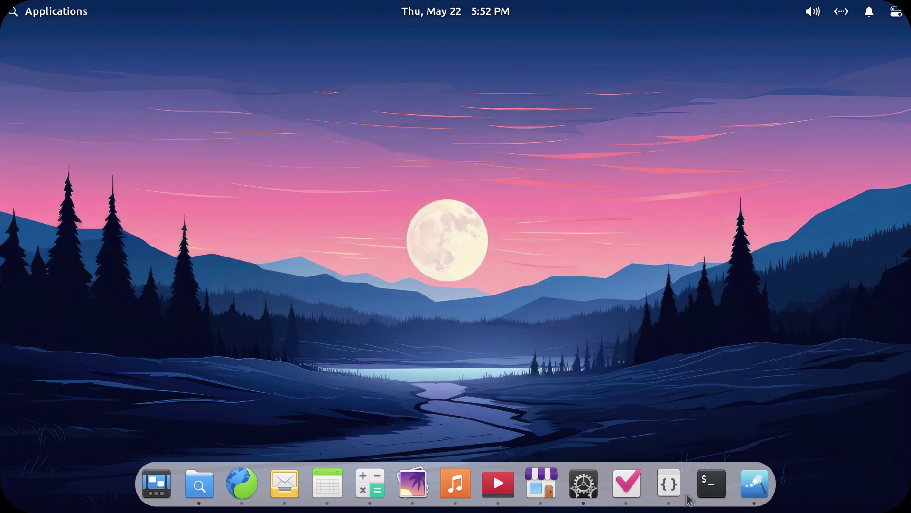
# - Open a new terminal window, maximize it to show its themed full-size look, and close it
pyautogui.hotkey('ctrl', 'alt', 't')
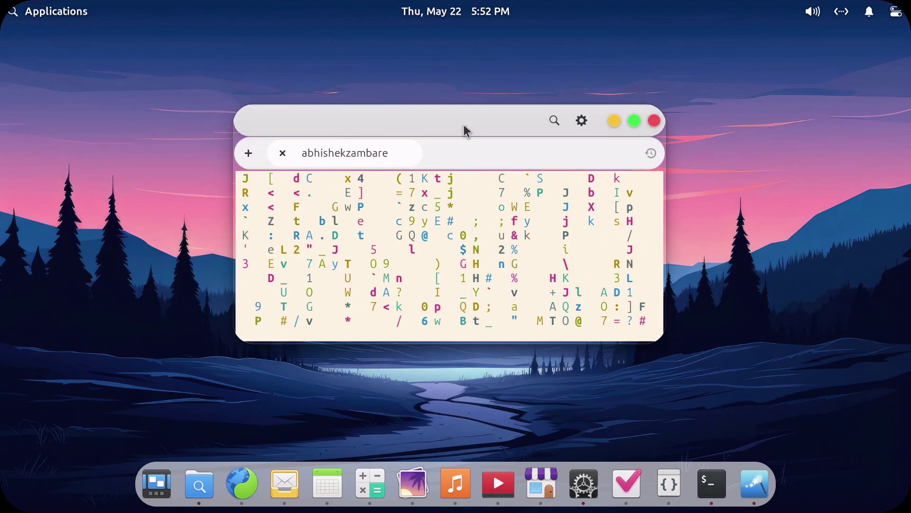
pyautogui.moveTo(580, 136); pyautogui.dragTo(496, 4)
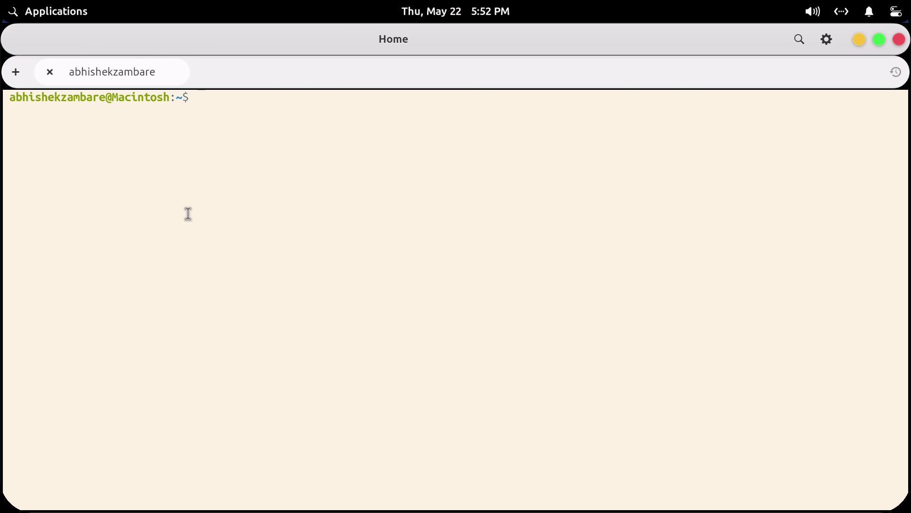
pyautogui.click(898, 41)
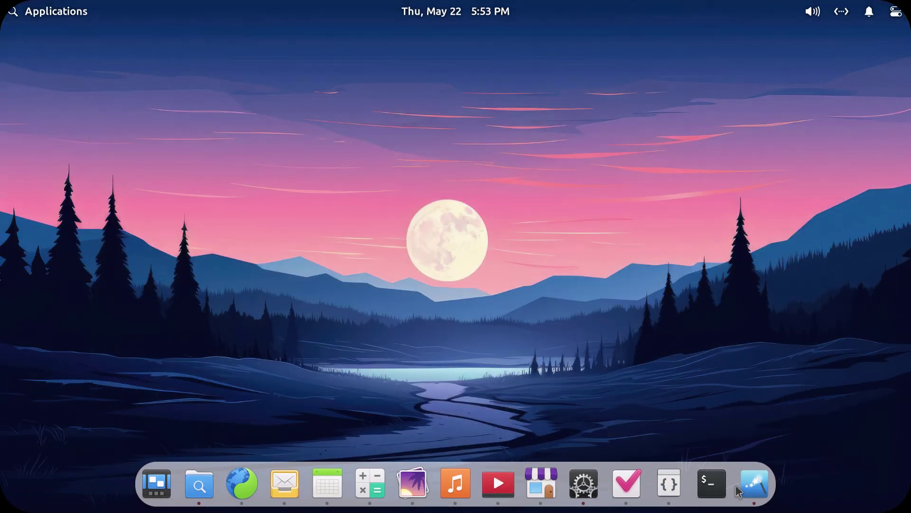
# - Reopen the terminal and restore the maximized window to a small one in the upper middle of the desktop
pyautogui.click(727, 480)
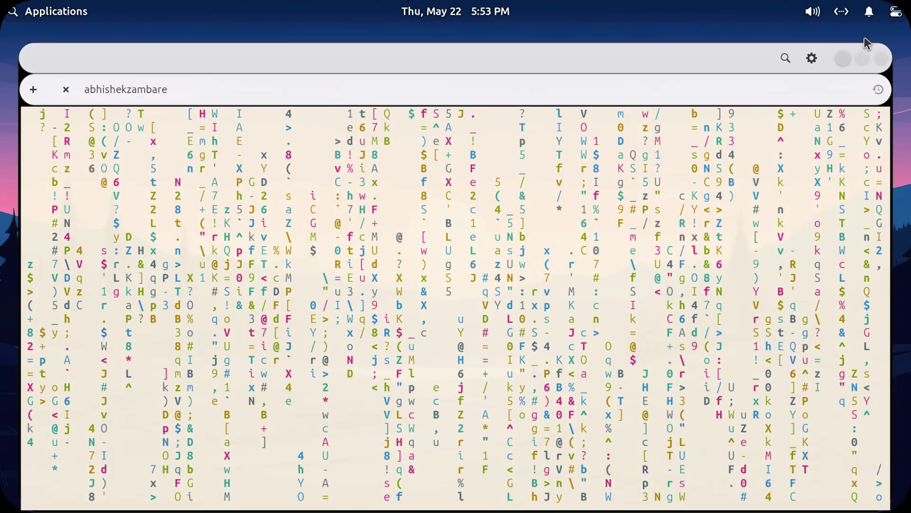
pyautogui.click(867, 44)
pyautogui.click(721, 485)
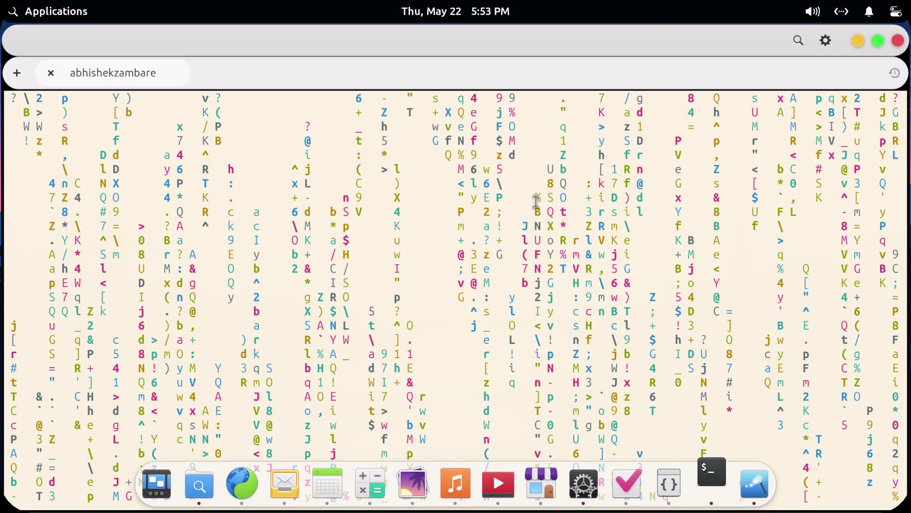
pyautogui.moveTo(489, 44); pyautogui.dragTo(462, 99)
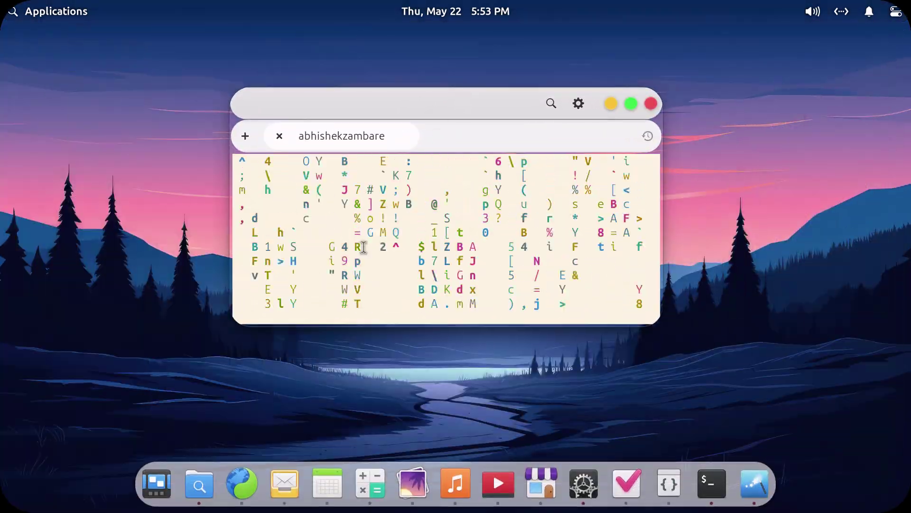
# - Show the web browser with the elementary sponsor page and the Mail window, and minimize Mail
pyautogui.click(238, 487)
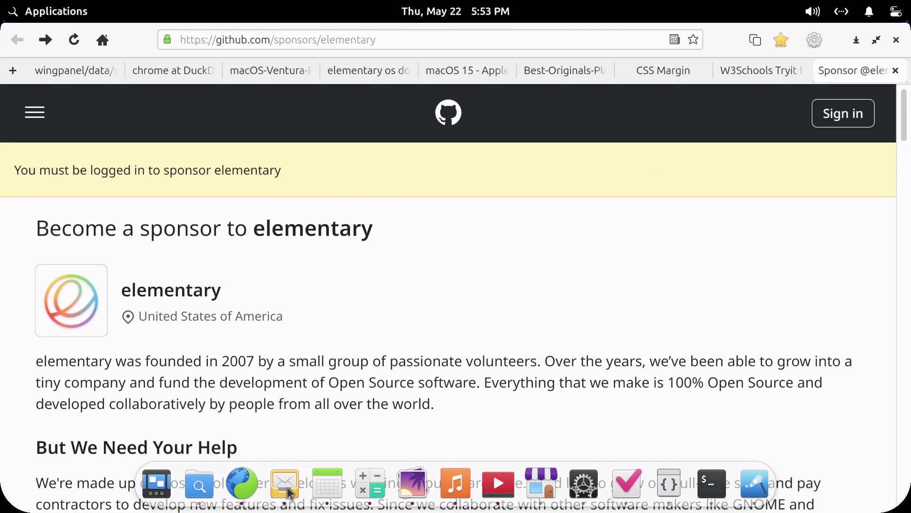
pyautogui.click(286, 488)
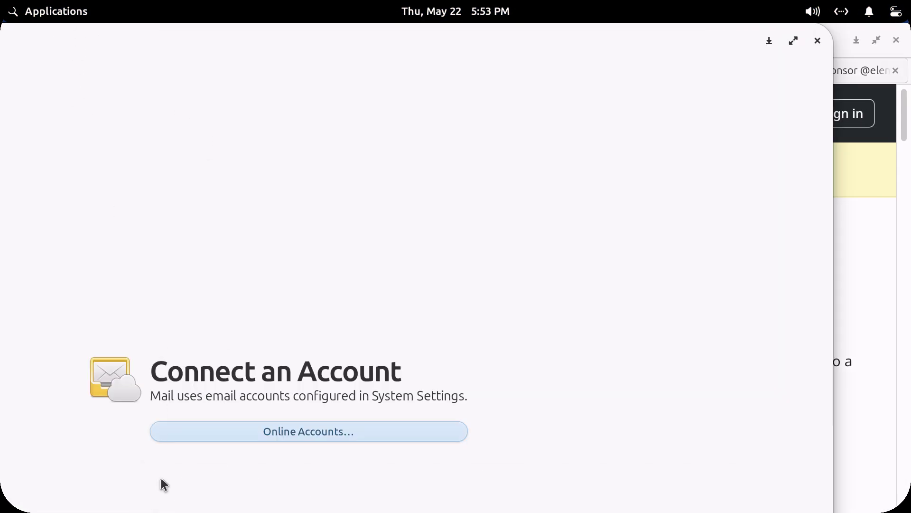
pyautogui.click(770, 41)
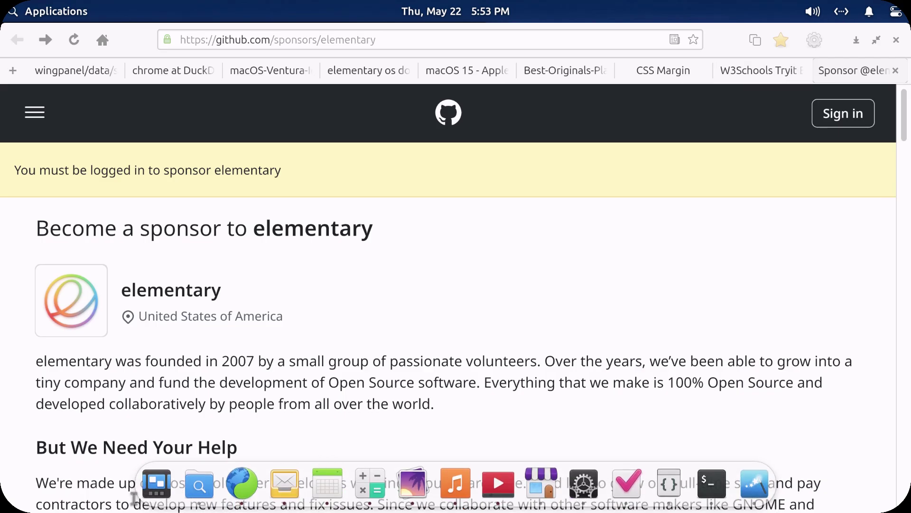
# - Show the second workspace's windows in the multitasking view and switch to the third workspace with the Code editor
pyautogui.click(241, 483)
pyautogui.press('super+Down')
pyautogui.scroll(2, 371, 265)
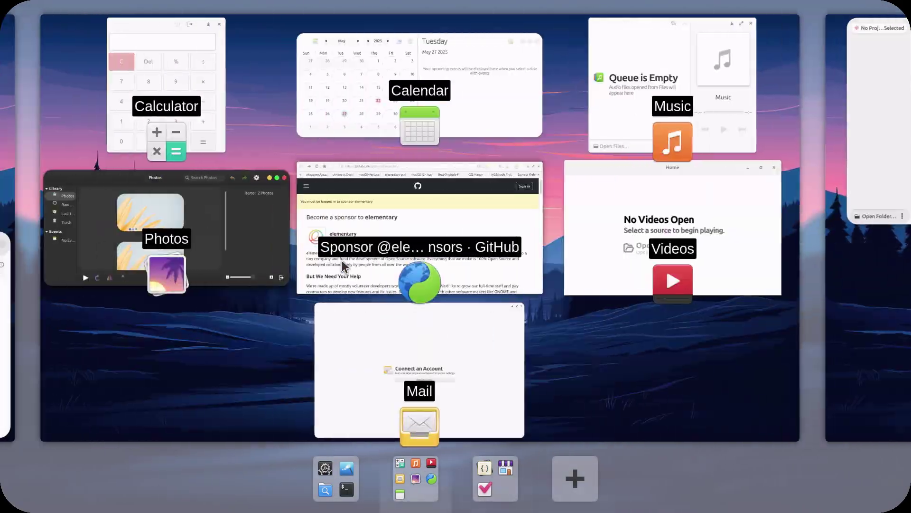
pyautogui.scroll(-1, 342, 260)
pyautogui.scroll(-1, 517, 230)
pyautogui.click(430, 302)
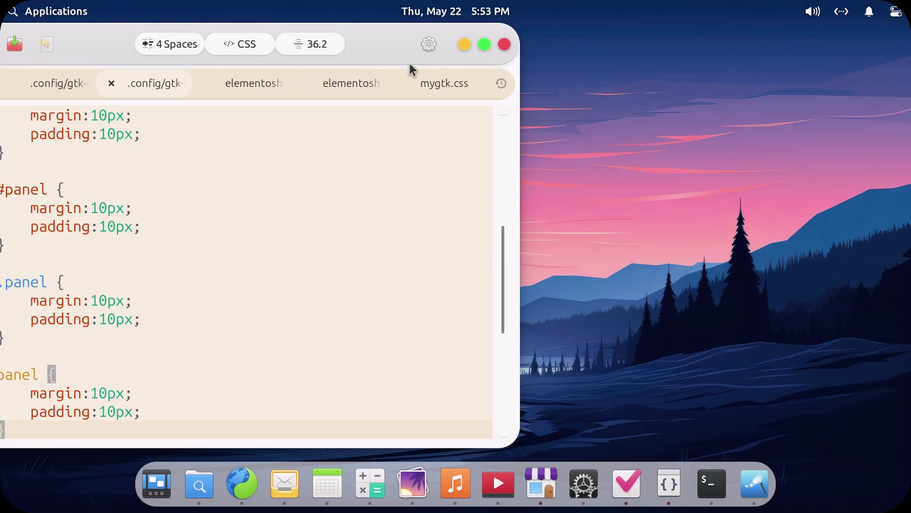
# - Move the Code window fully into view, show its settings popover, and minimize the window
pyautogui.moveTo(410, 54); pyautogui.dragTo(671, 56)
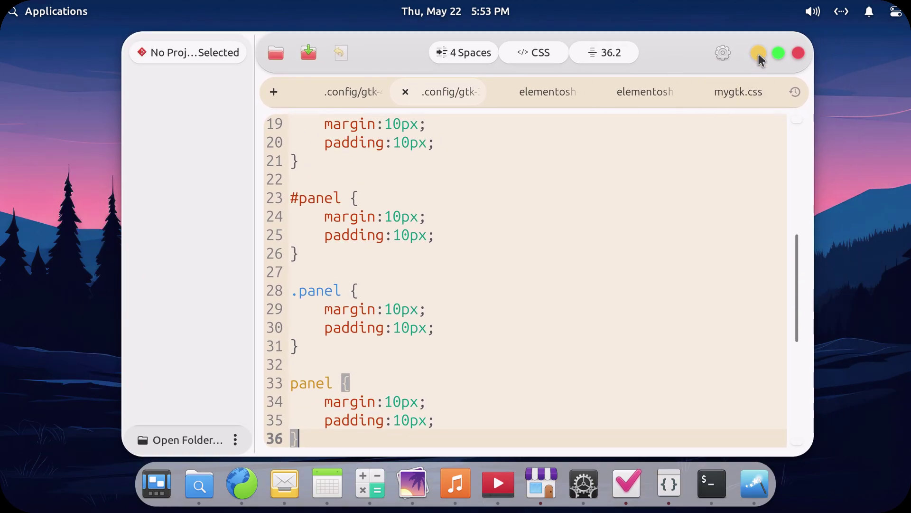
pyautogui.click(712, 53)
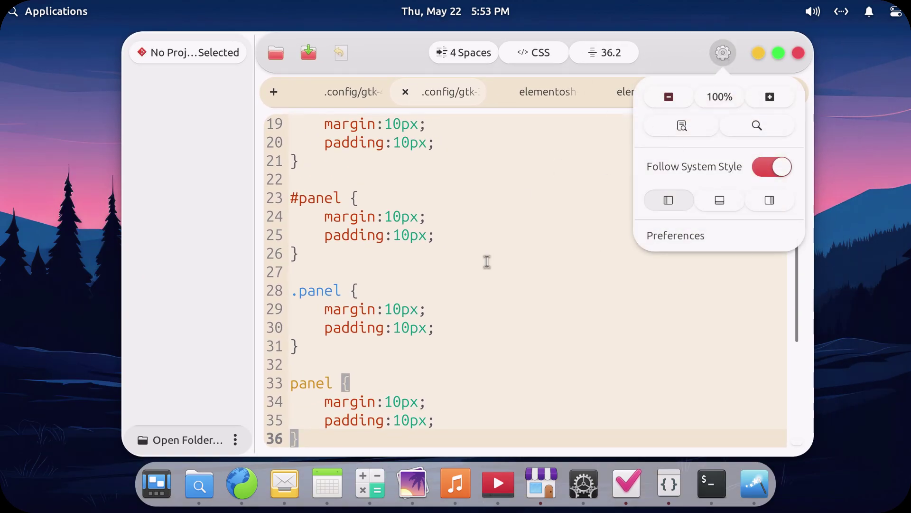
pyautogui.click(757, 56)
pyautogui.click(762, 53)
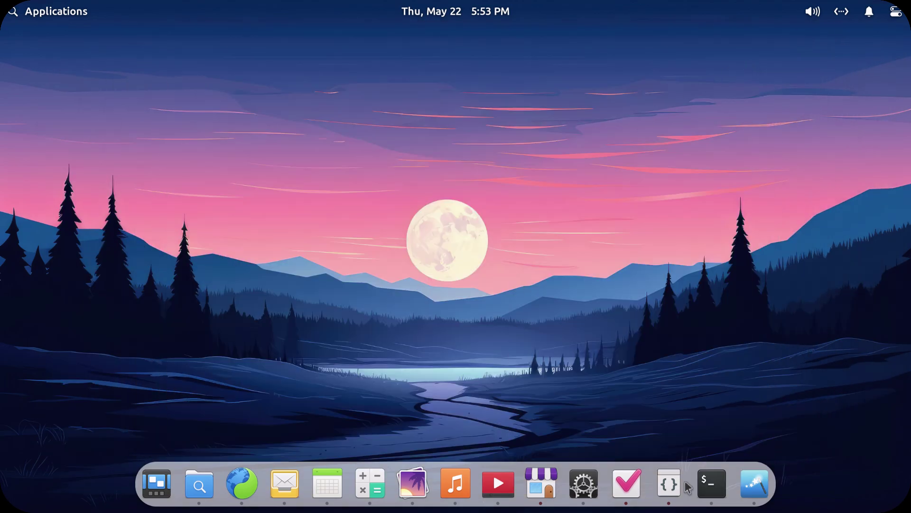
# - Bring up the Tasks window from the multitasking view, move it fully into view, open and save the blank task, and minimize the window
pyautogui.click(158, 494)
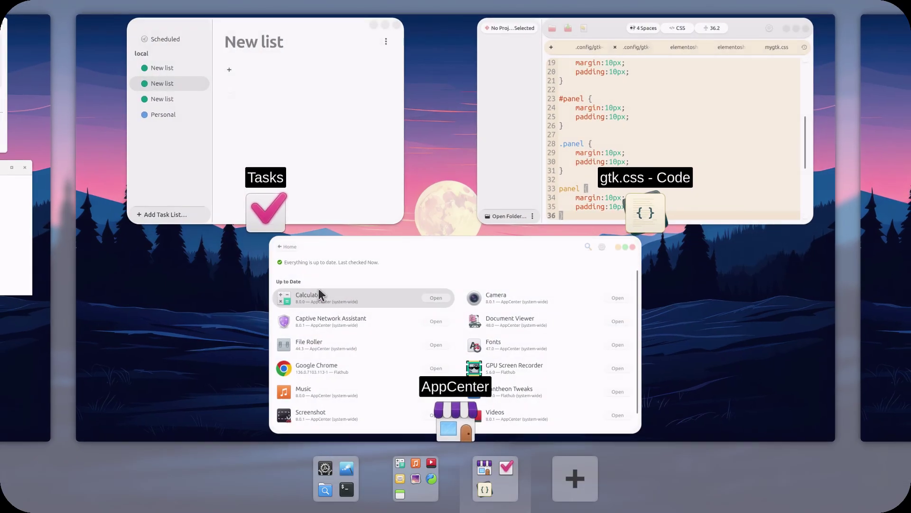
pyautogui.click(253, 113)
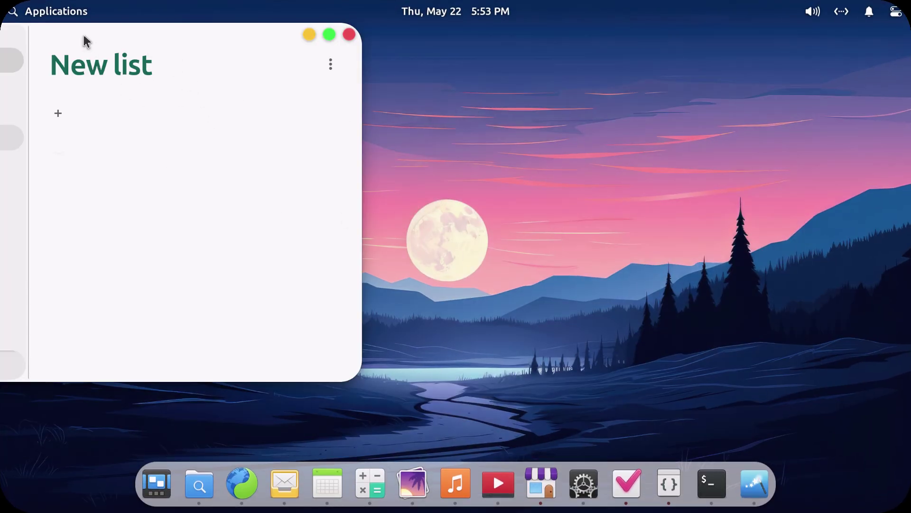
pyautogui.moveTo(84, 37); pyautogui.dragTo(372, 90)
pyautogui.click(391, 209)
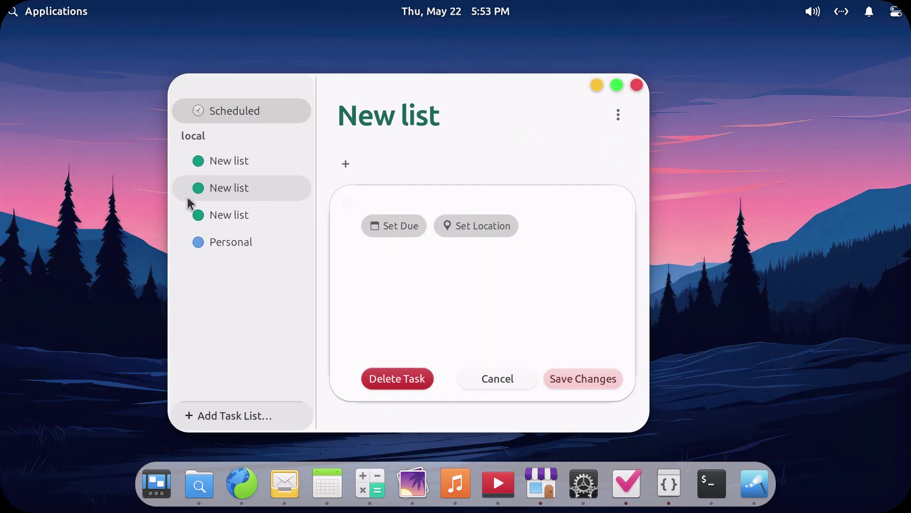
pyautogui.click(589, 375)
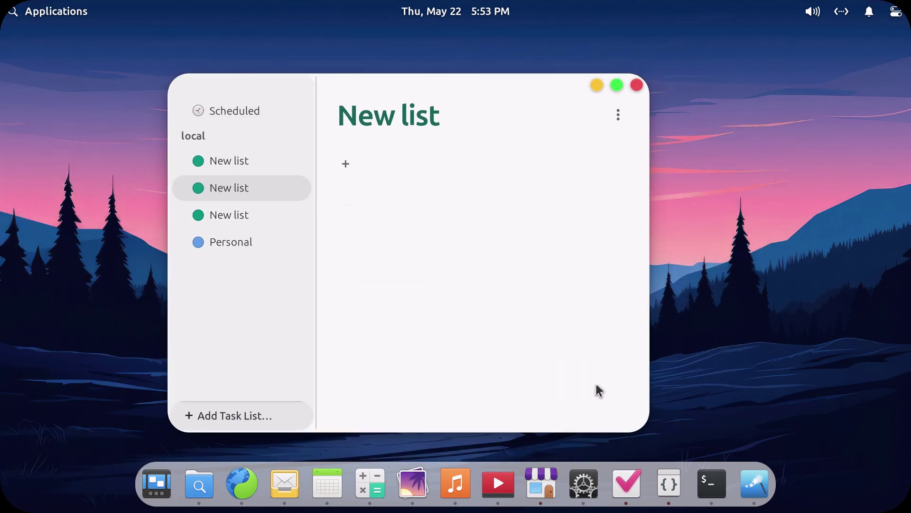
pyautogui.click(597, 85)
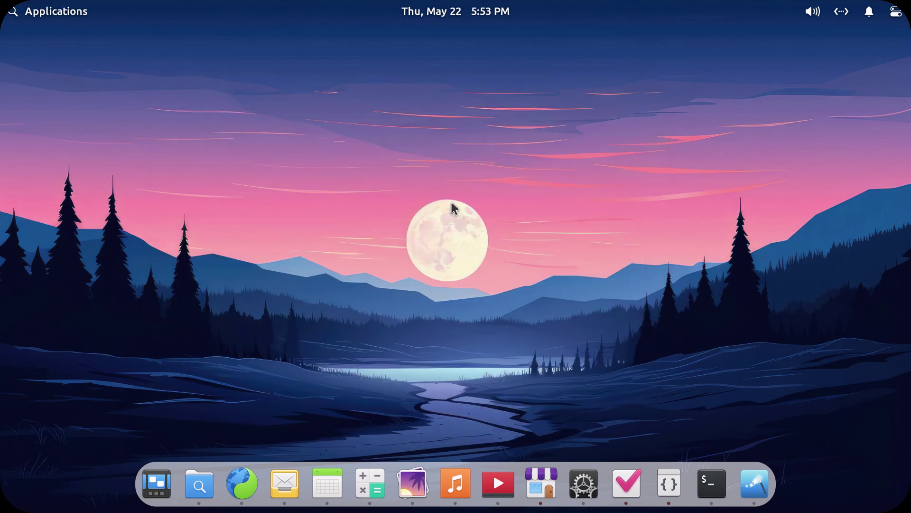
# - Bring up AppCenter from the multitasking view, move its window fully into view, and show the home page down to the categories
pyautogui.click(157, 483)
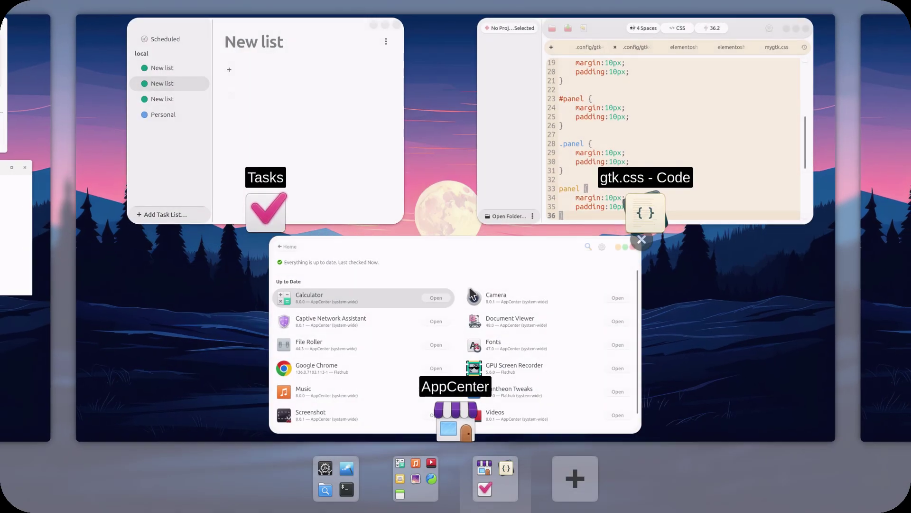
pyautogui.scroll(2, 468, 300)
pyautogui.scroll(-2, 470, 298)
pyautogui.click(494, 329)
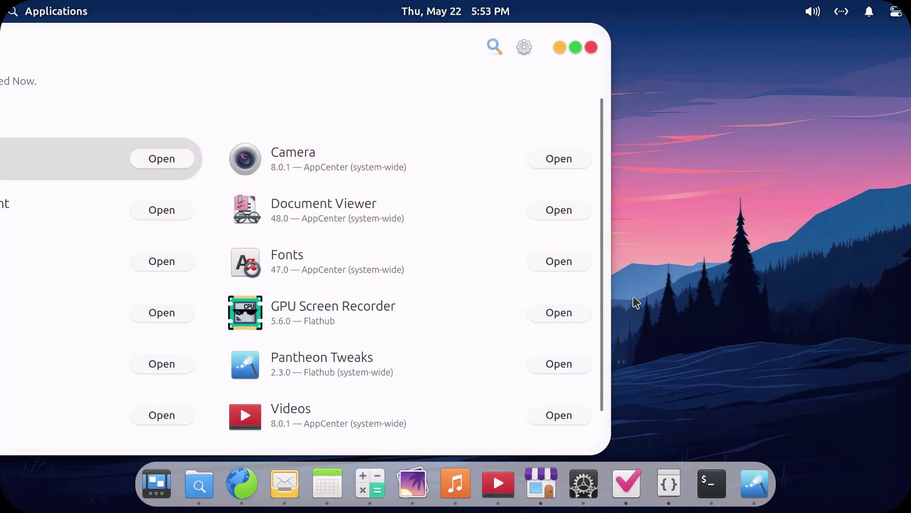
pyautogui.moveTo(291, 47); pyautogui.dragTo(556, 54)
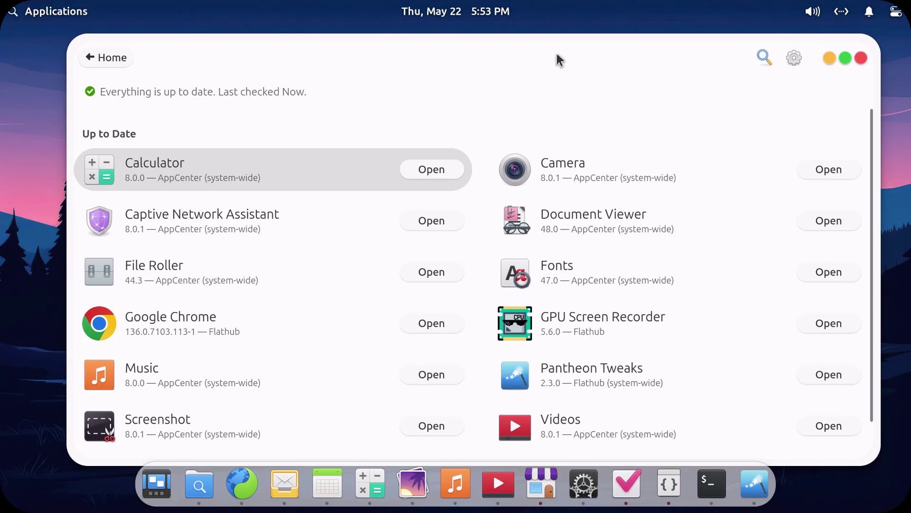
pyautogui.click(106, 61)
pyautogui.scroll(-15, 338, 256)
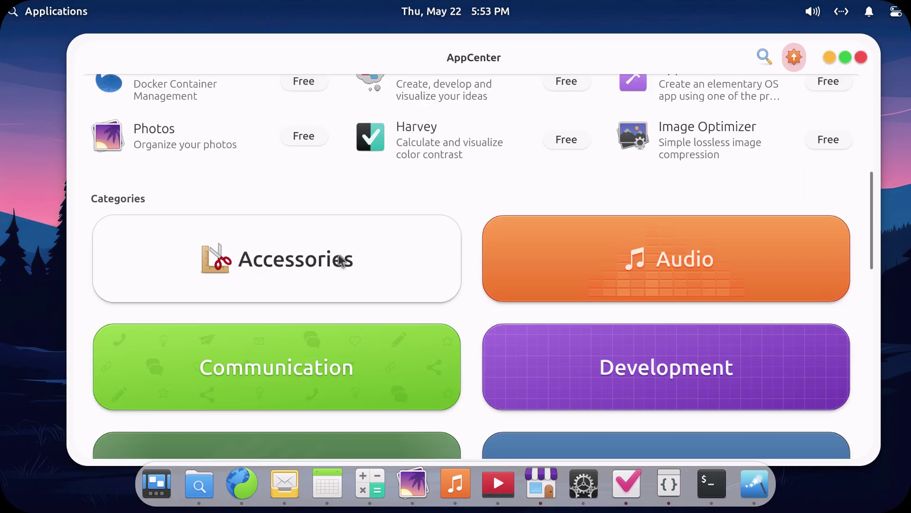